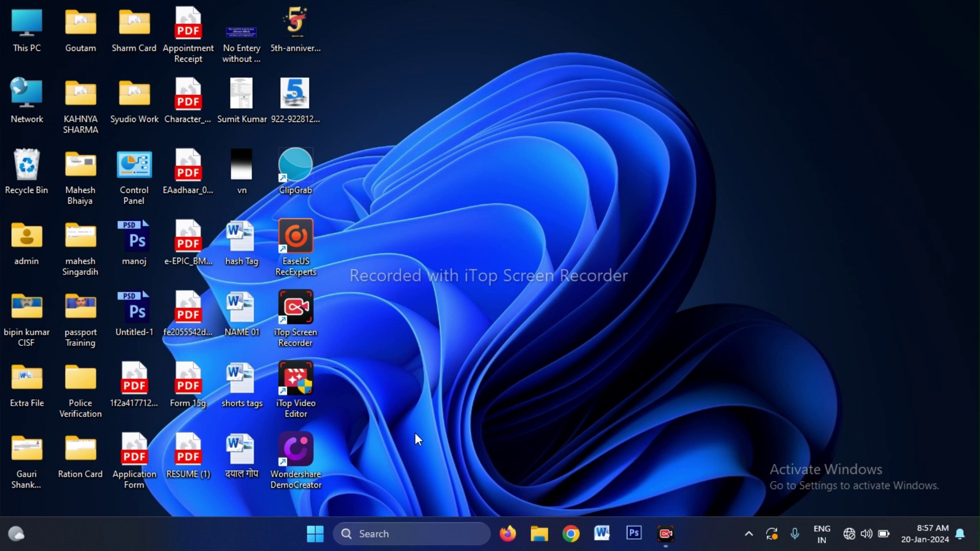
- Launch WordPad by searching 'wordpad' in the Start menu and picking the best match
click(320, 536)
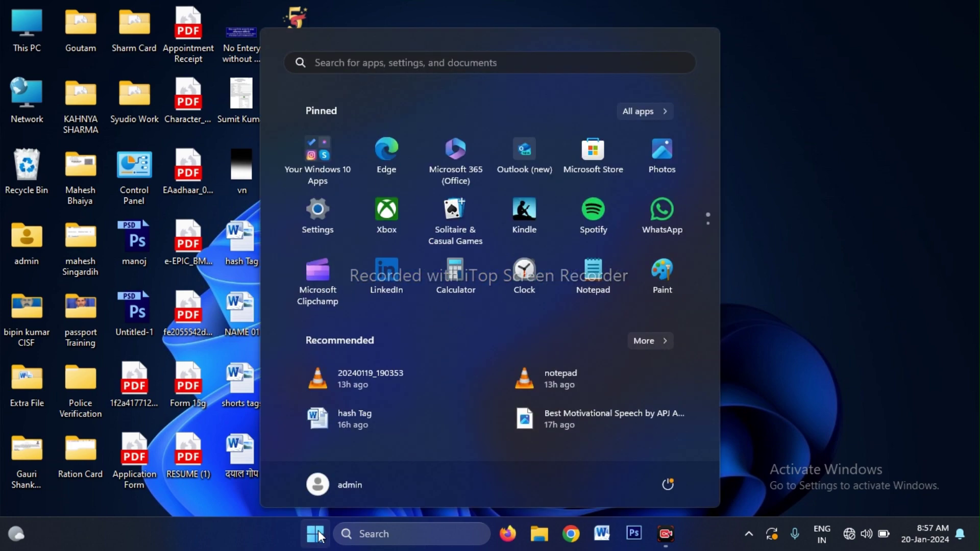
click(766, 300)
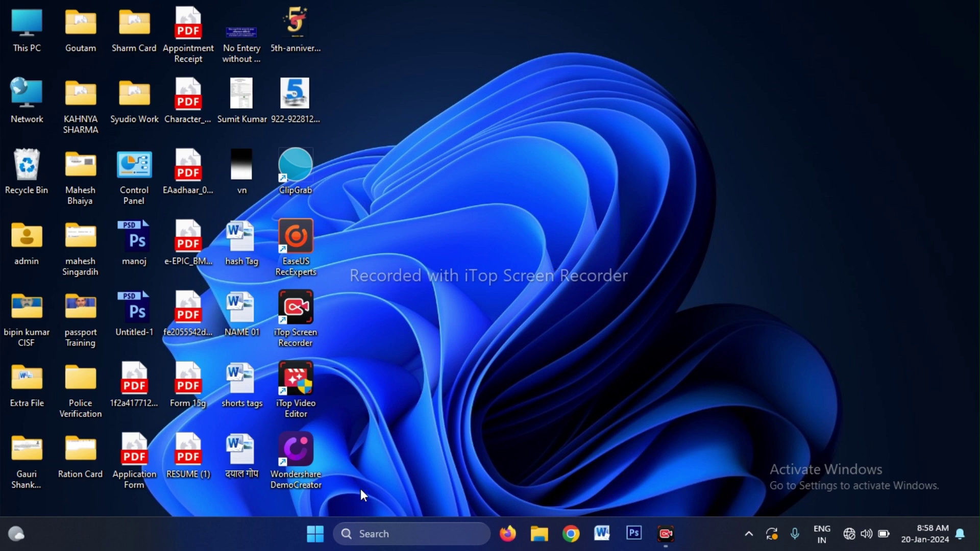
click(321, 530)
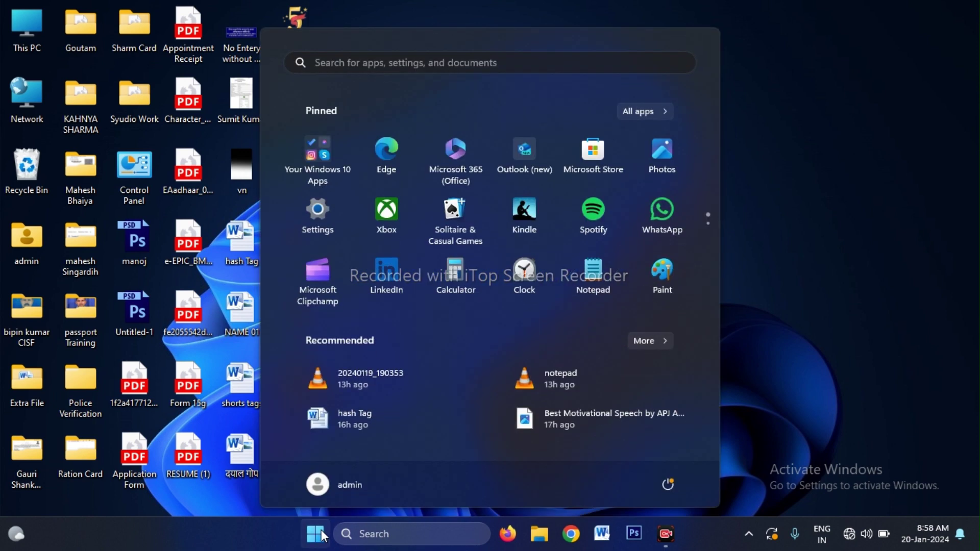
click(450, 62)
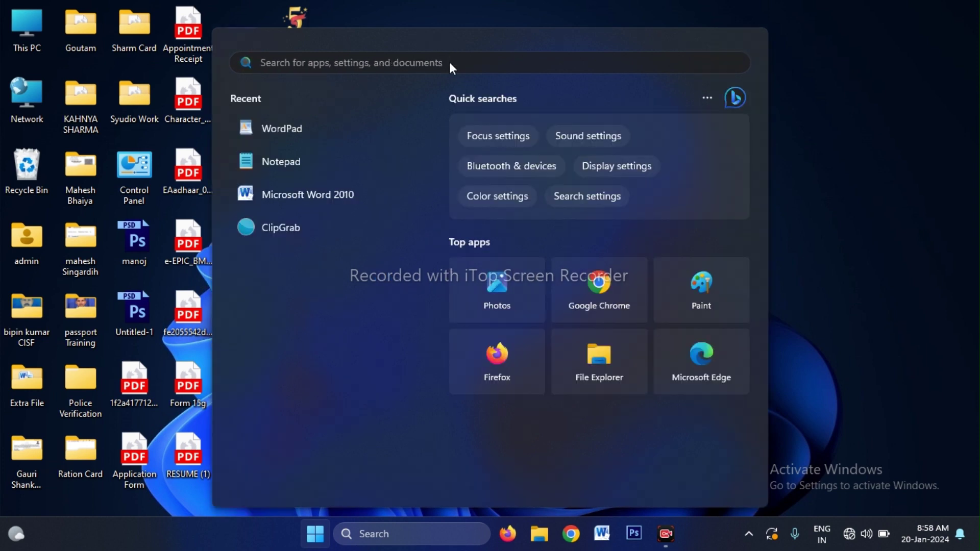
text(wordp)
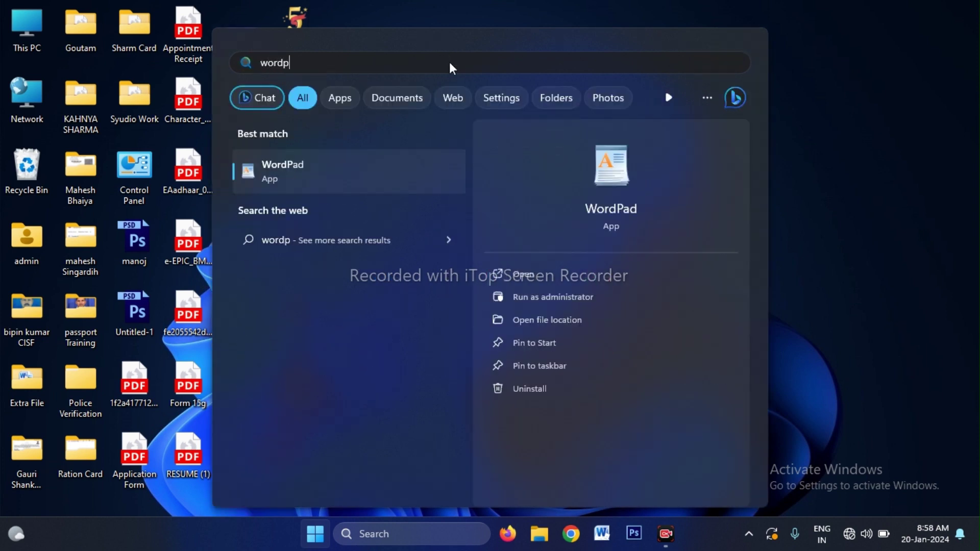
text(ad)
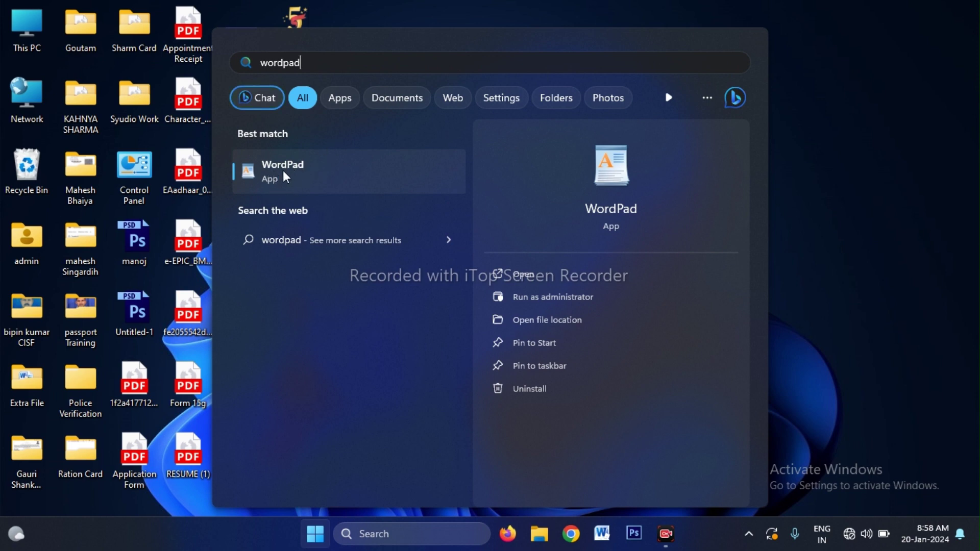
click(317, 176)
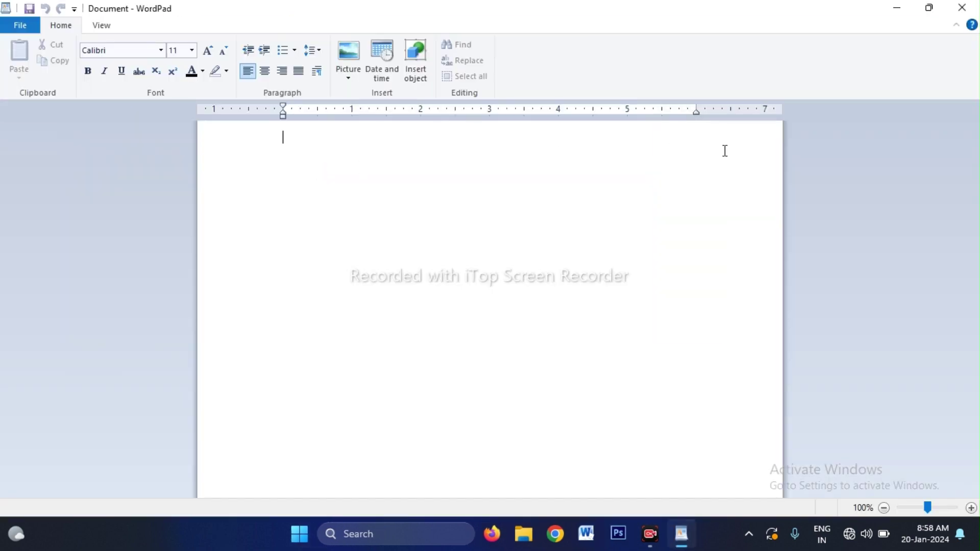
- Close the WordPad window with its X button
click(965, 7)
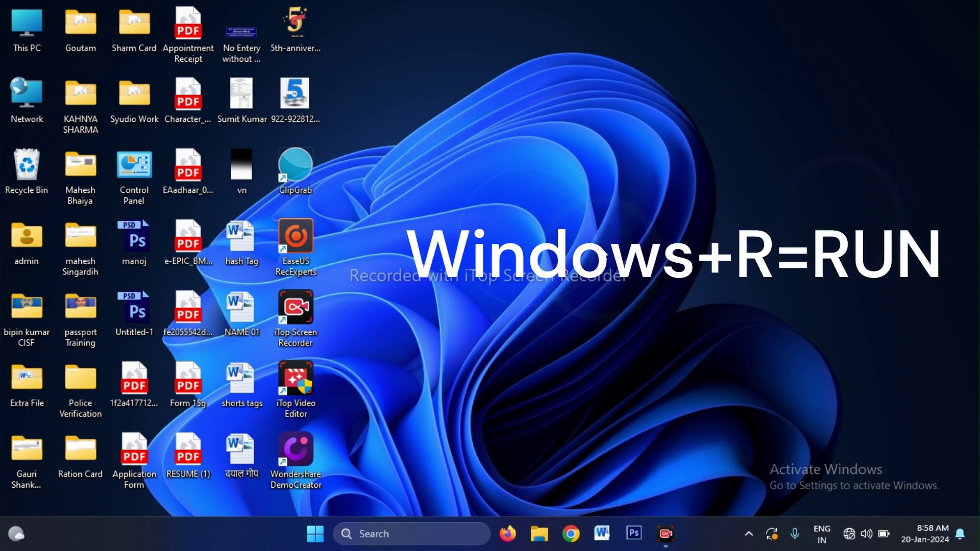
- Start WordPad by entering 'wordpad' in the Win+R Run dialog
key(super+r)
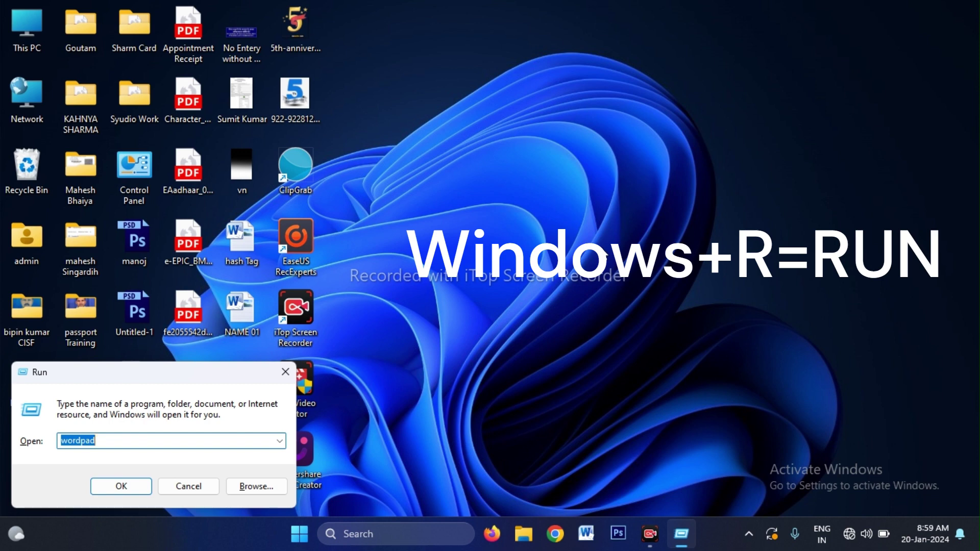
click(284, 375)
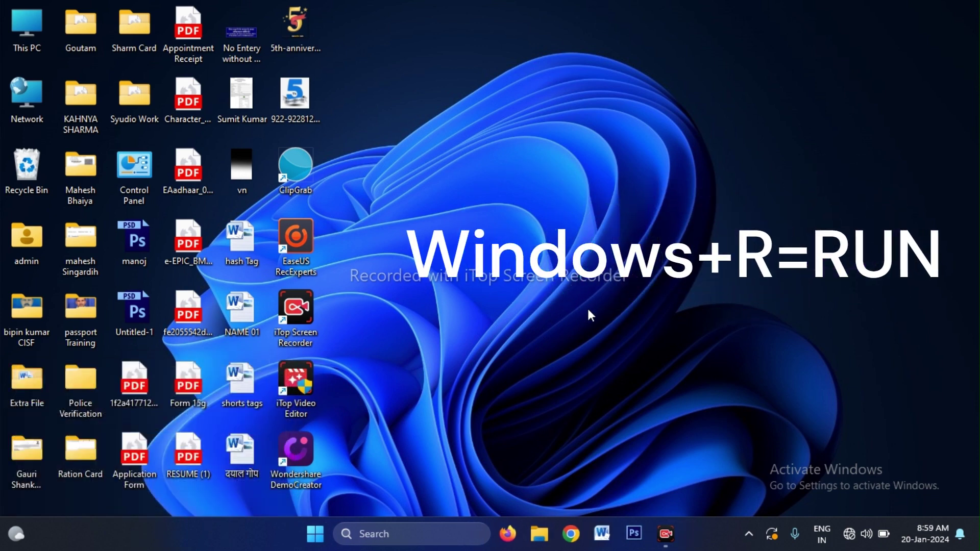
key(super+r)
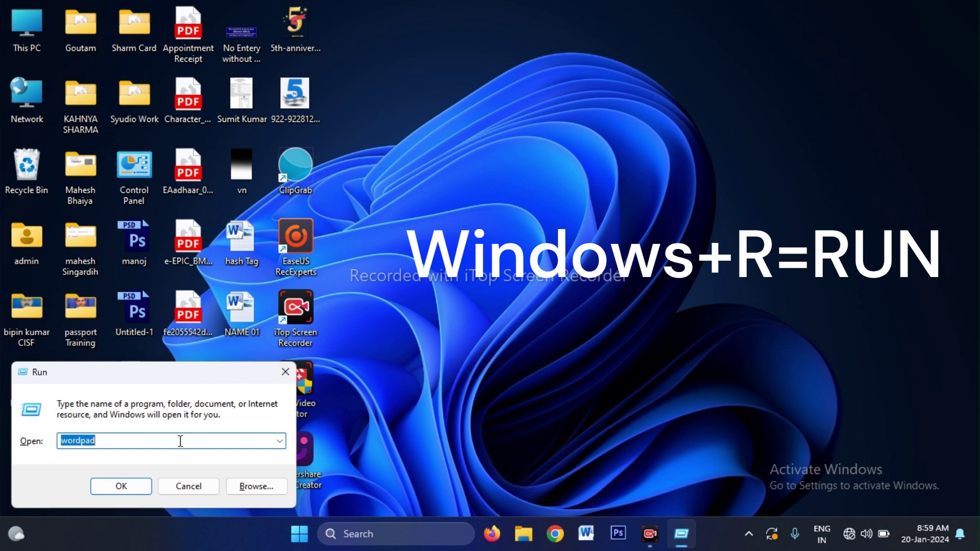
text(word)
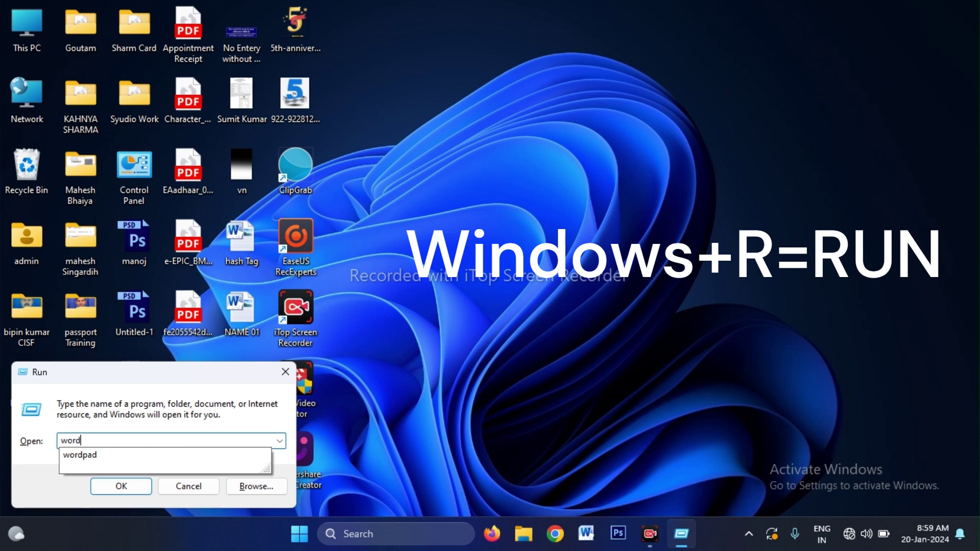
text(pad)
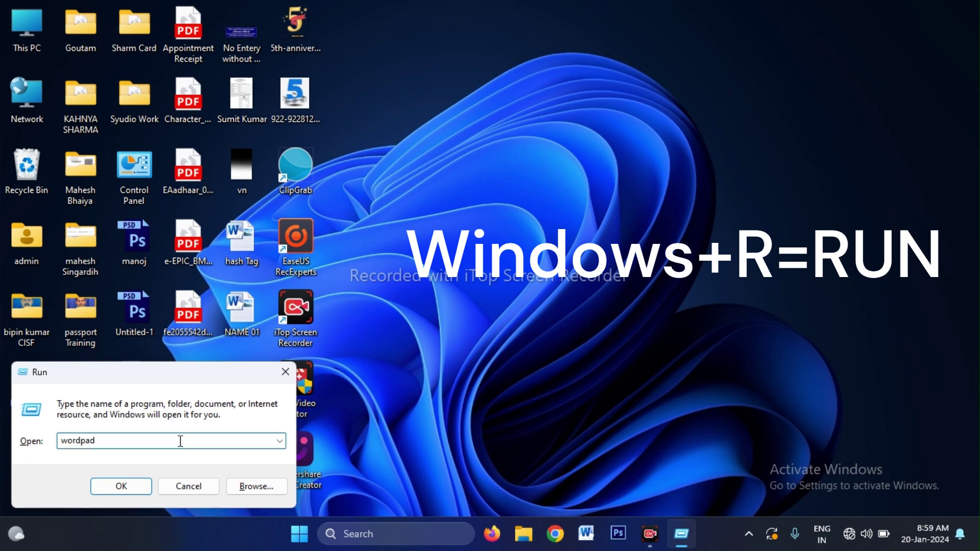
click(115, 489)
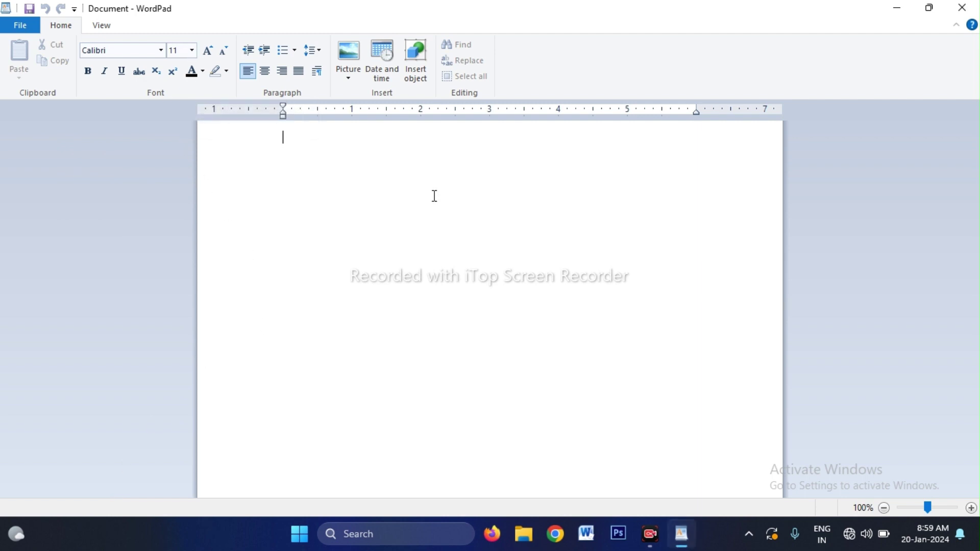
click(900, 13)
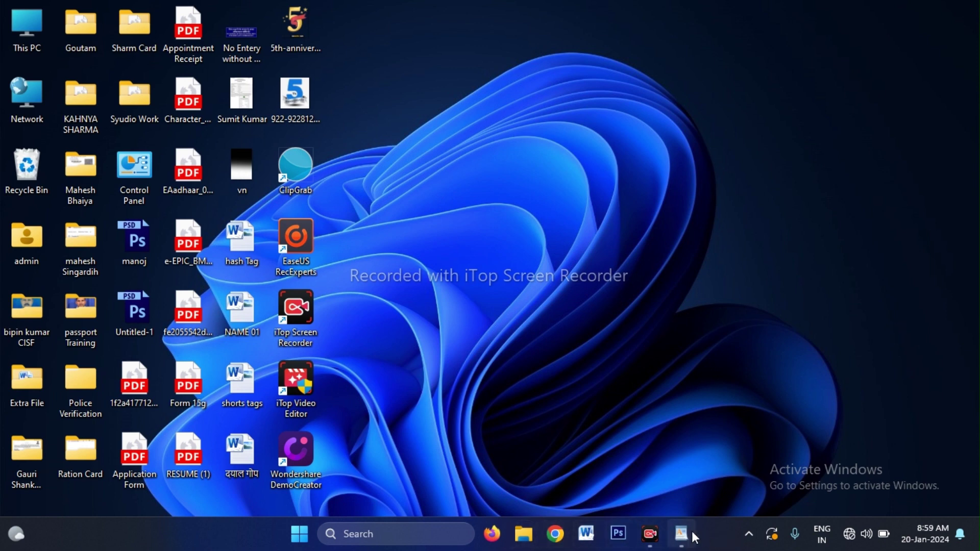
click(690, 542)
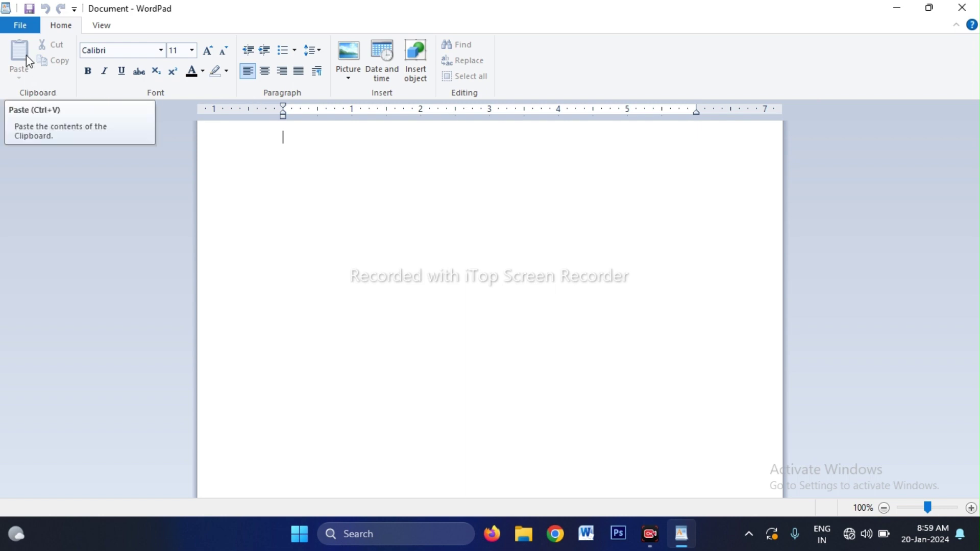
- Switch the ribbon to the View tab, opening and dismissing the File menu along the way
click(23, 23)
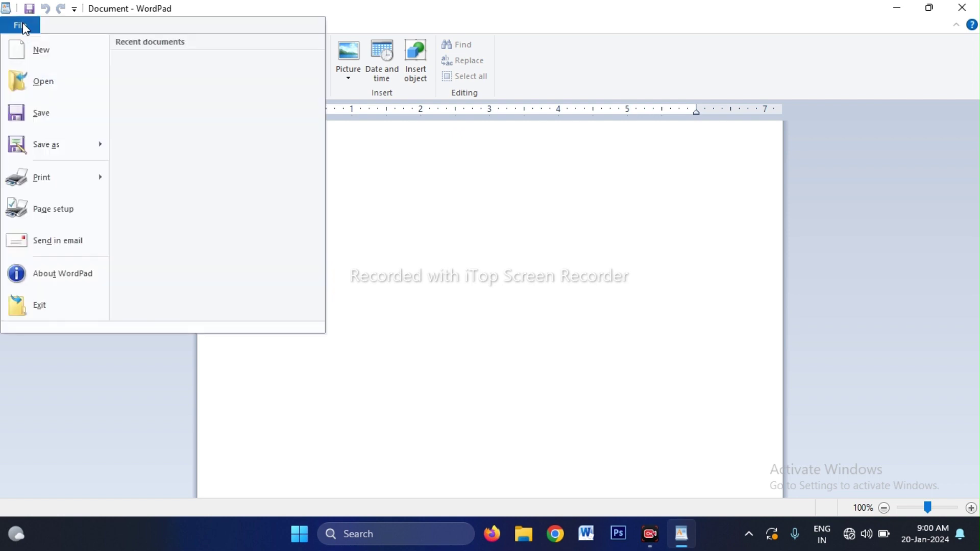
click(23, 23)
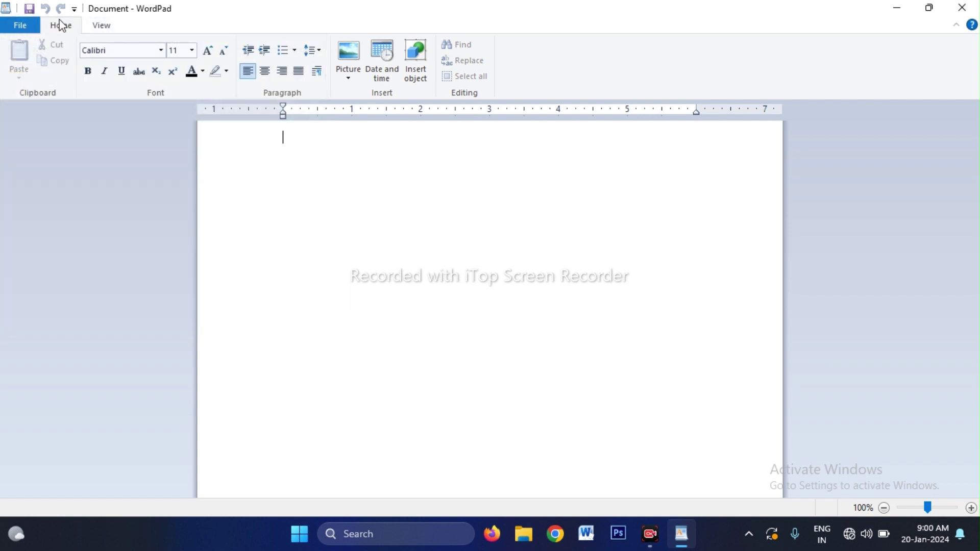
click(105, 27)
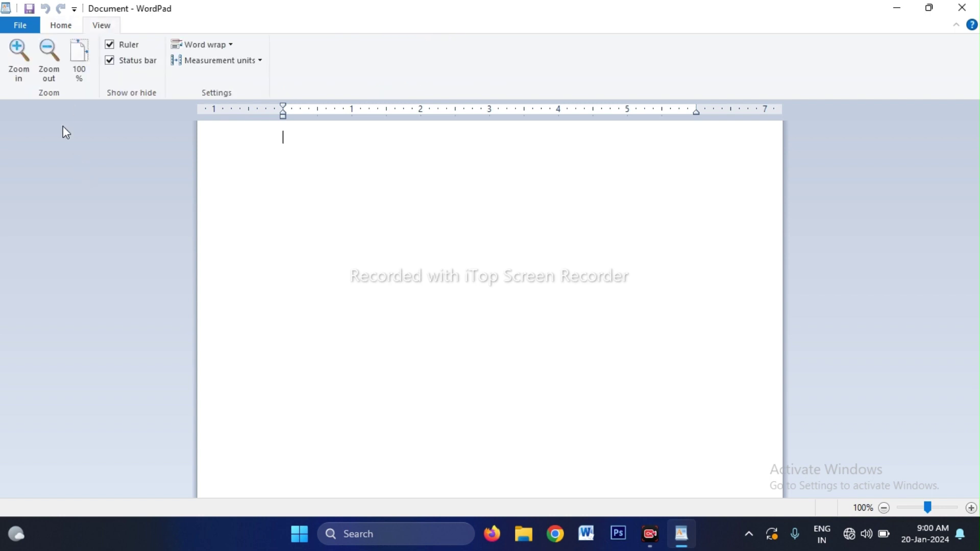
click(23, 26)
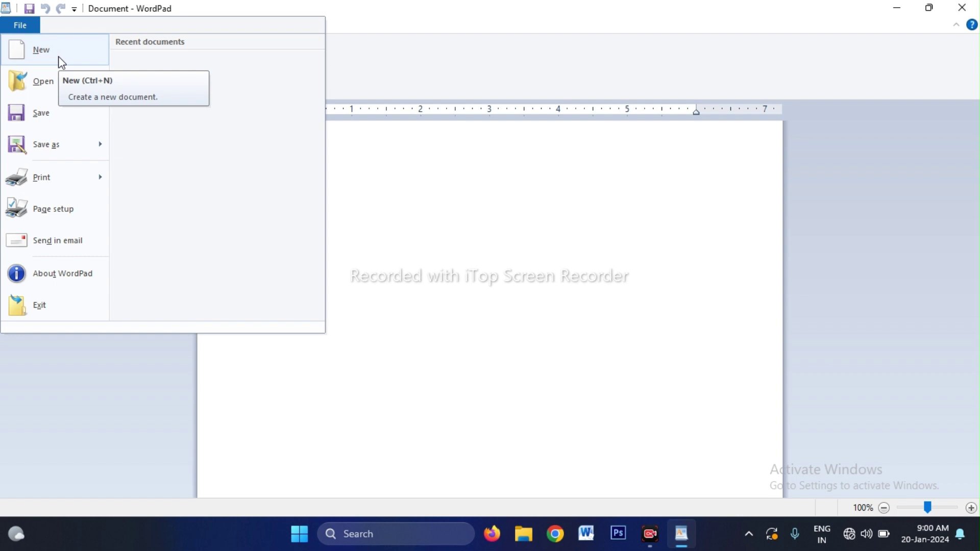
click(61, 62)
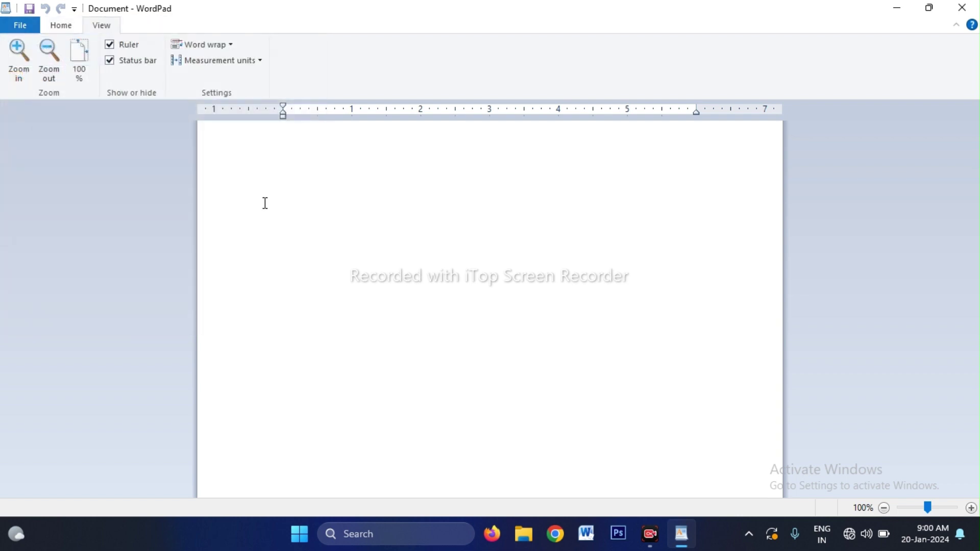
click(20, 26)
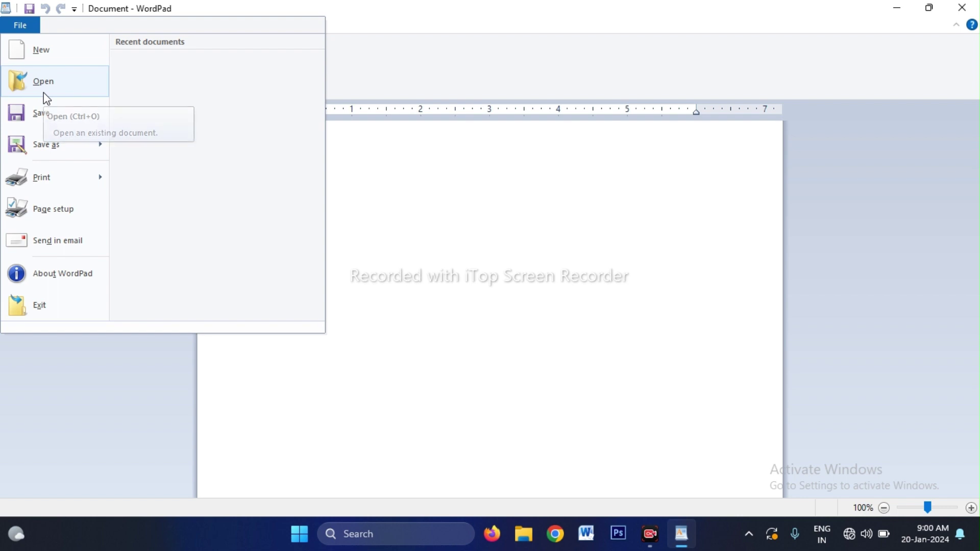
key(Escape)
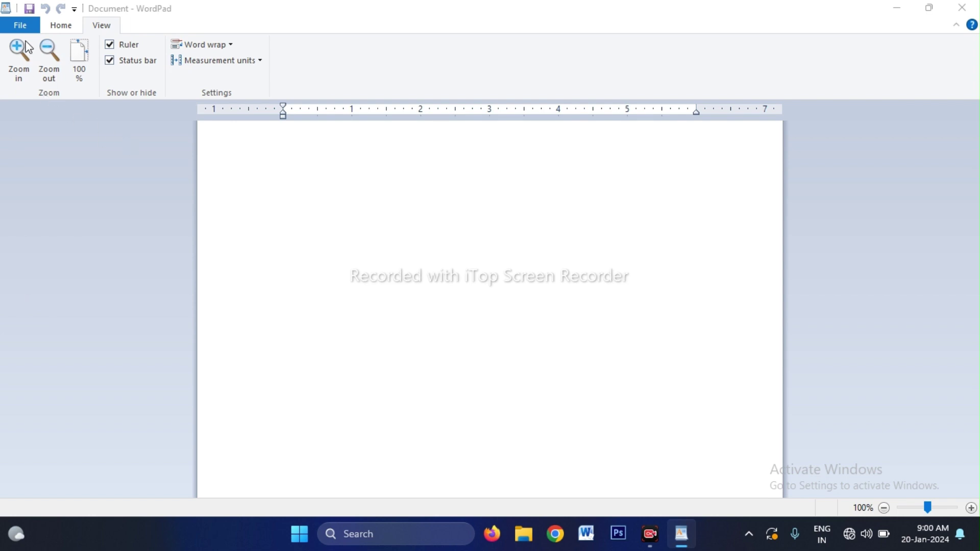
key(ctrl+o)
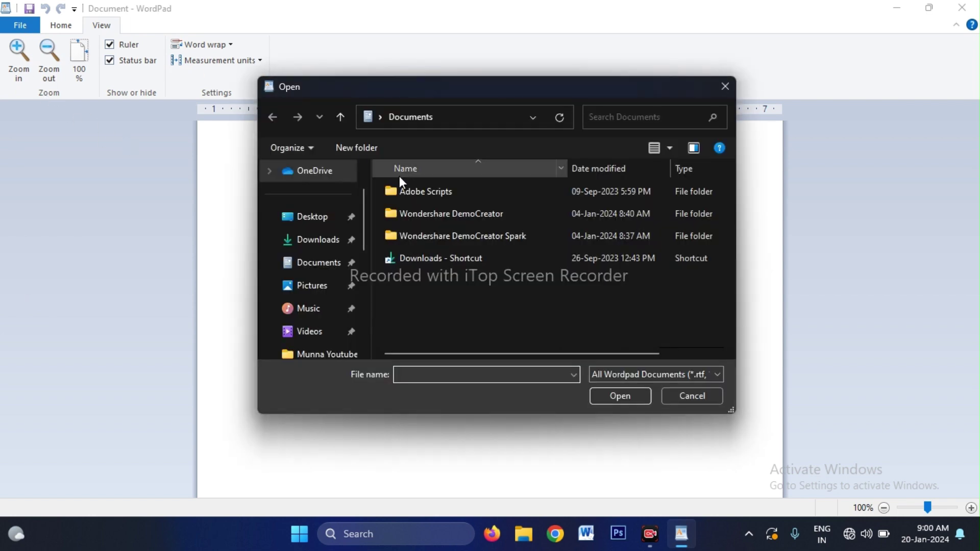
click(313, 308)
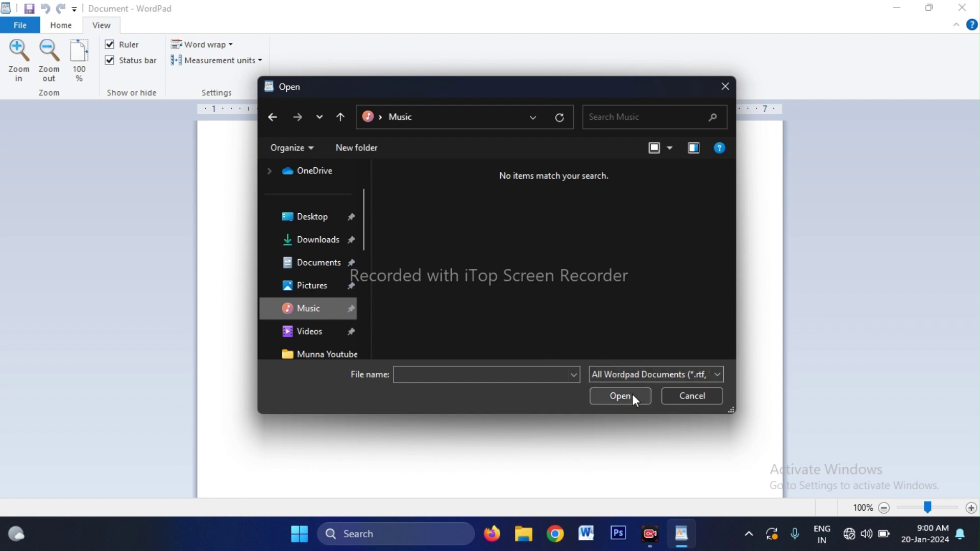
click(699, 397)
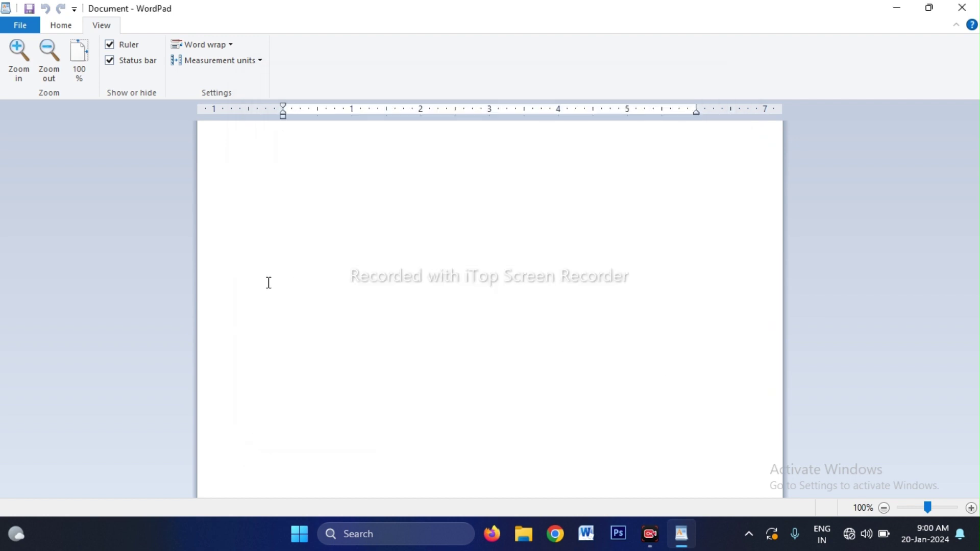
click(20, 25)
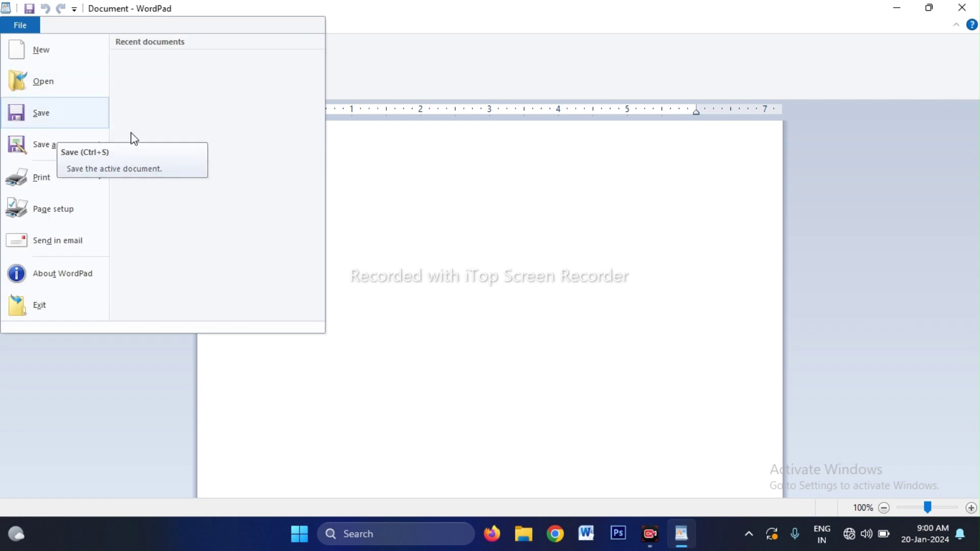
click(463, 209)
text(jdkfjhdsh)
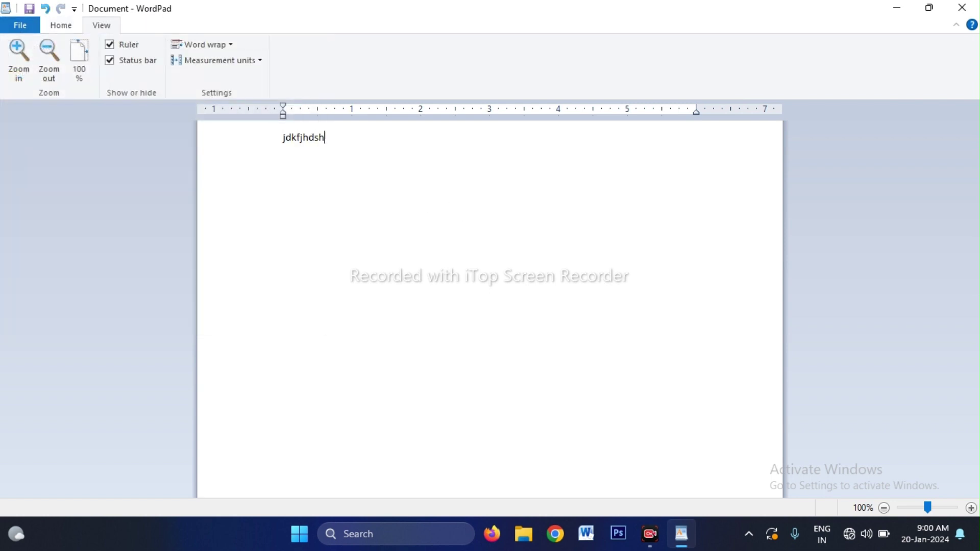
text(dsfsdajfhalkjshflkjsahfdsahfa)
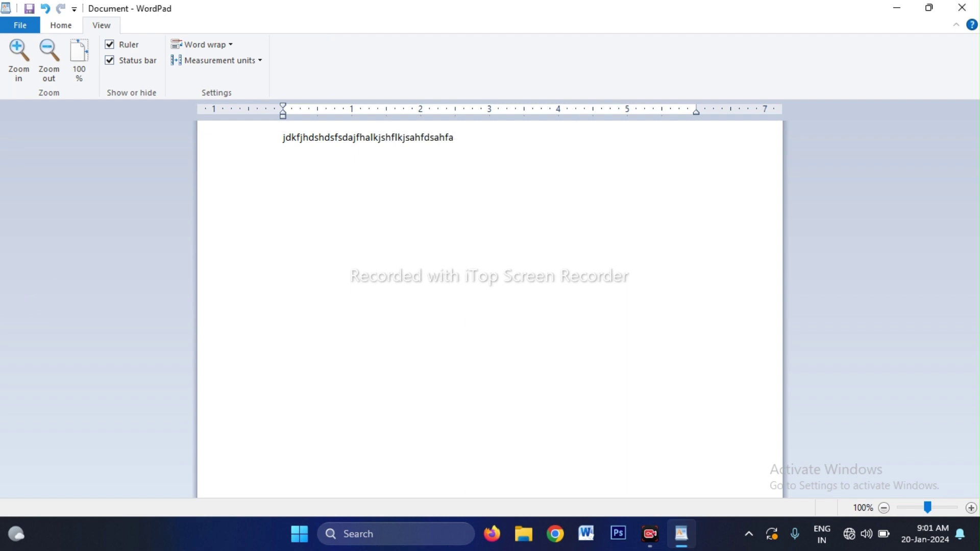
click(37, 28)
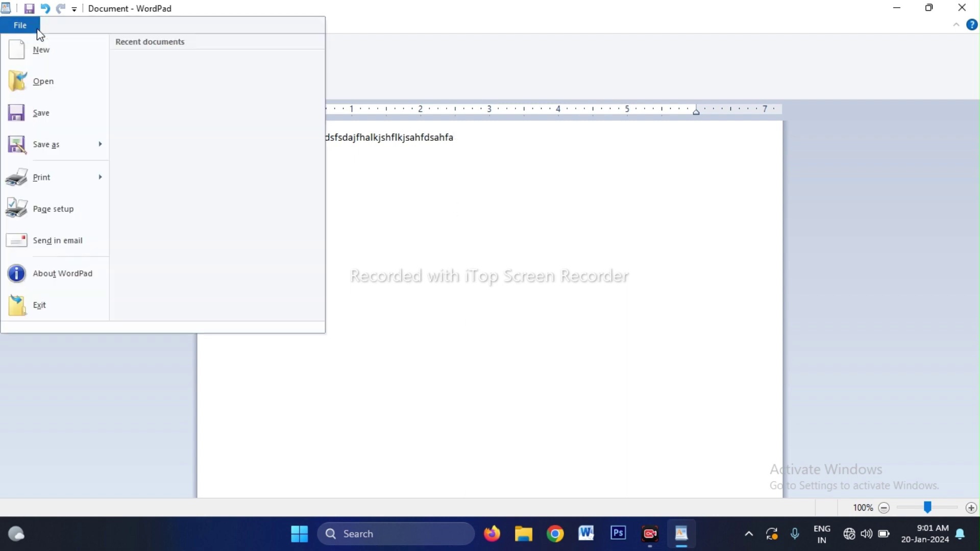
click(59, 122)
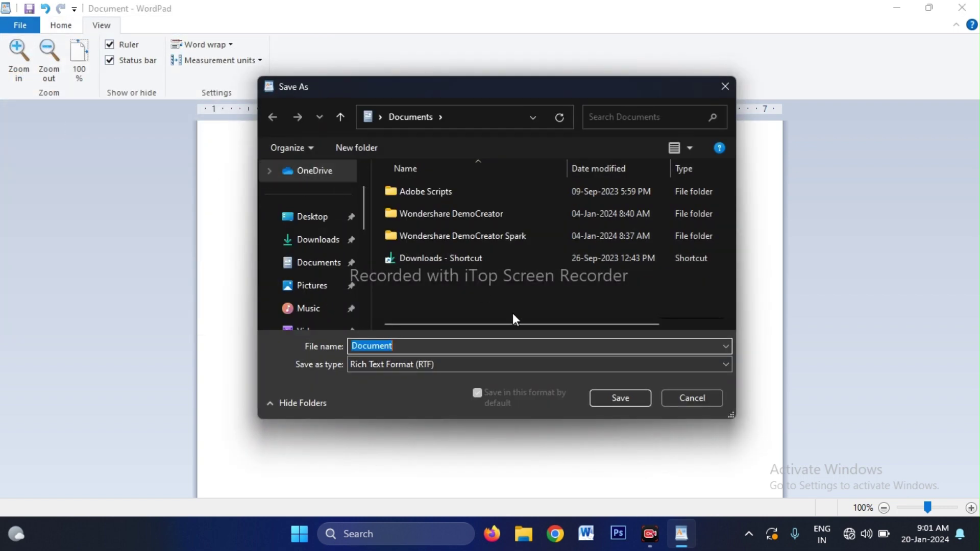
text(gsdah)
text(dgashd)
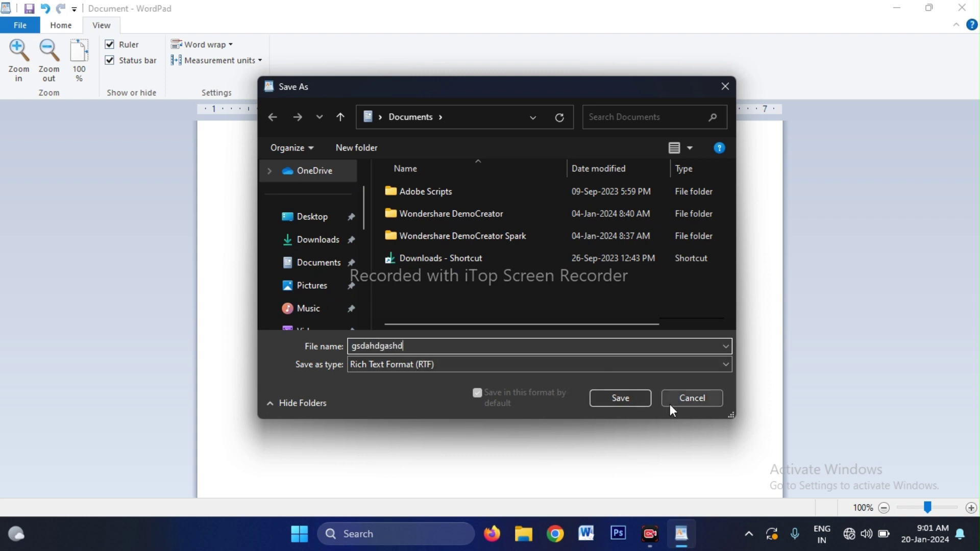
click(679, 398)
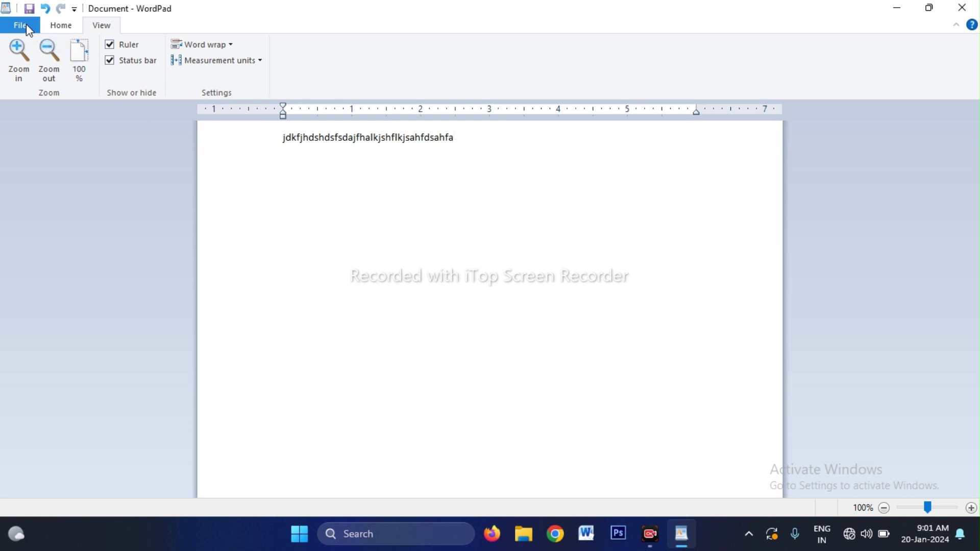
click(20, 25)
mouse_move(46, 145)
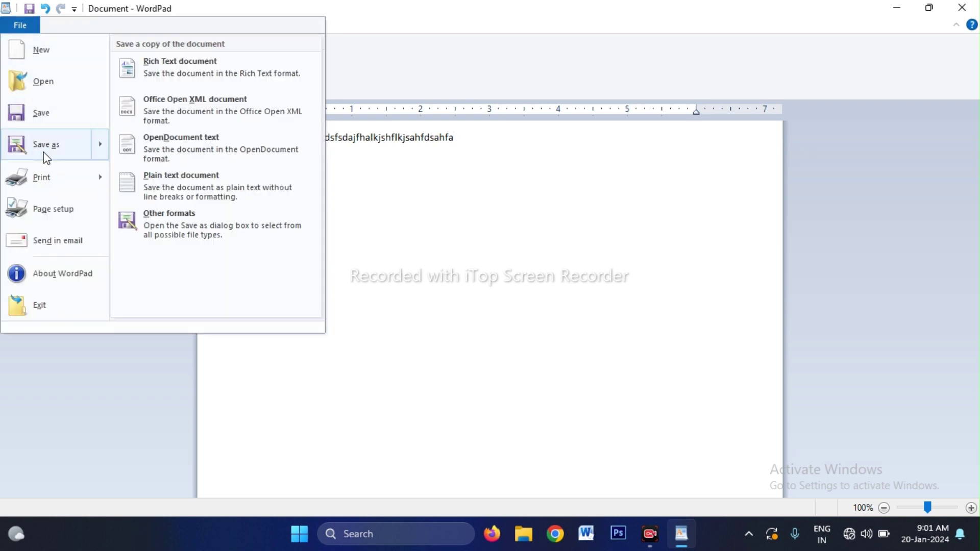
click(376, 210)
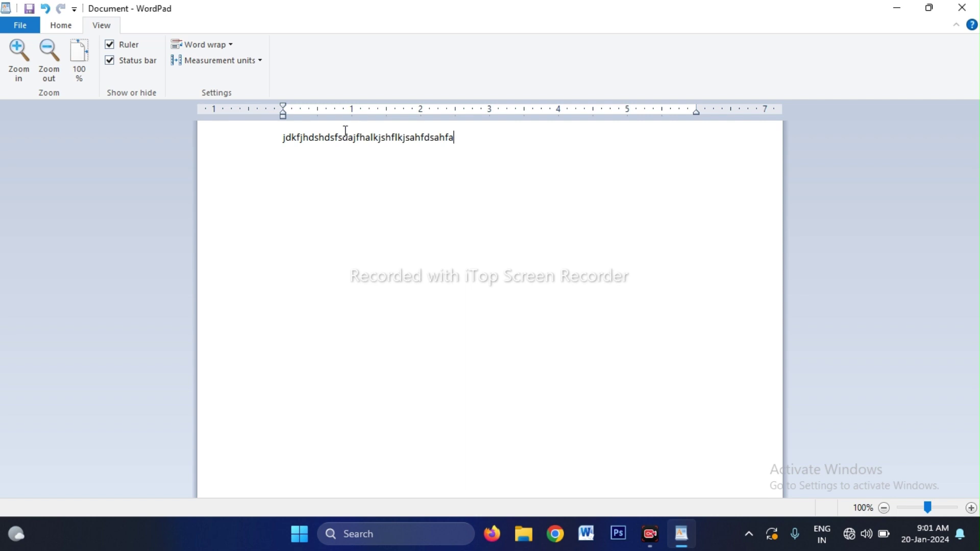
click(36, 28)
mouse_move(46, 144)
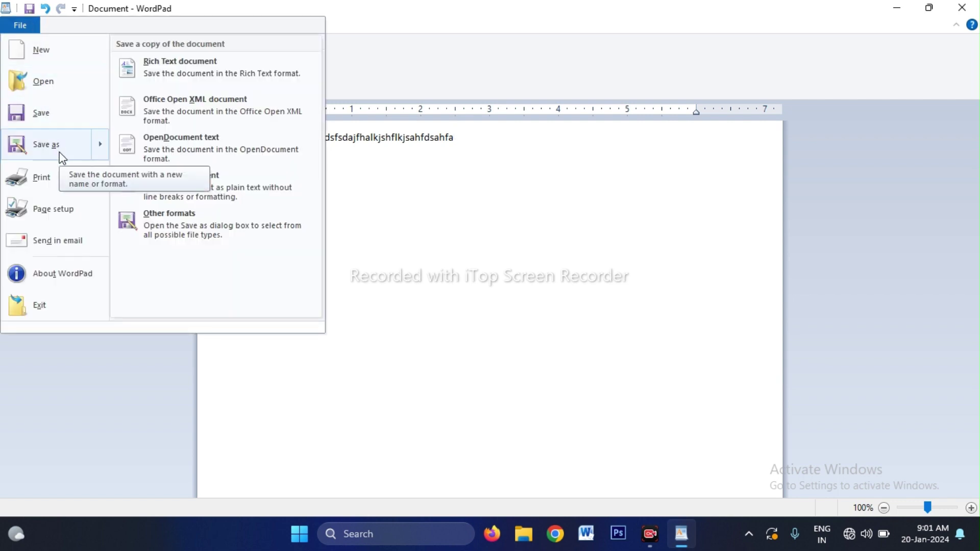
mouse_move(41, 177)
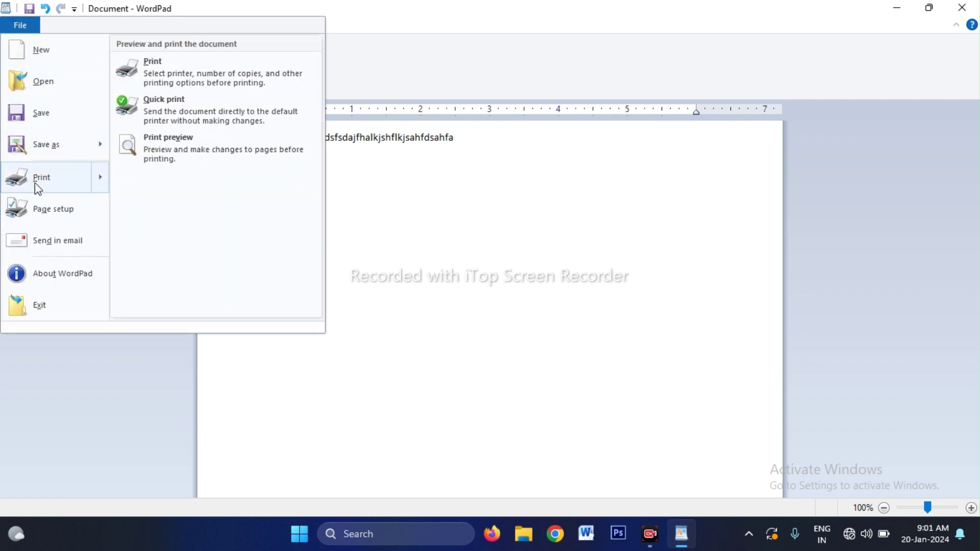
click(53, 180)
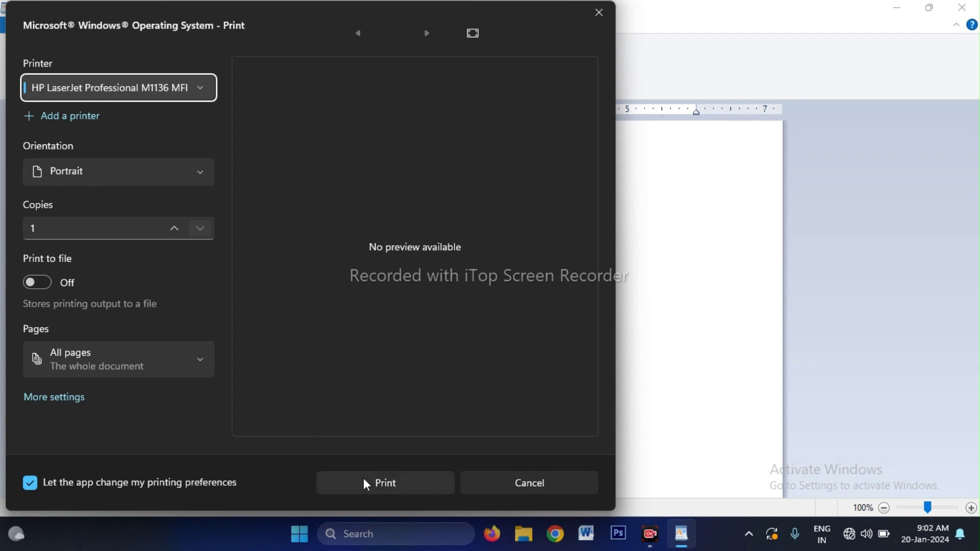
click(504, 489)
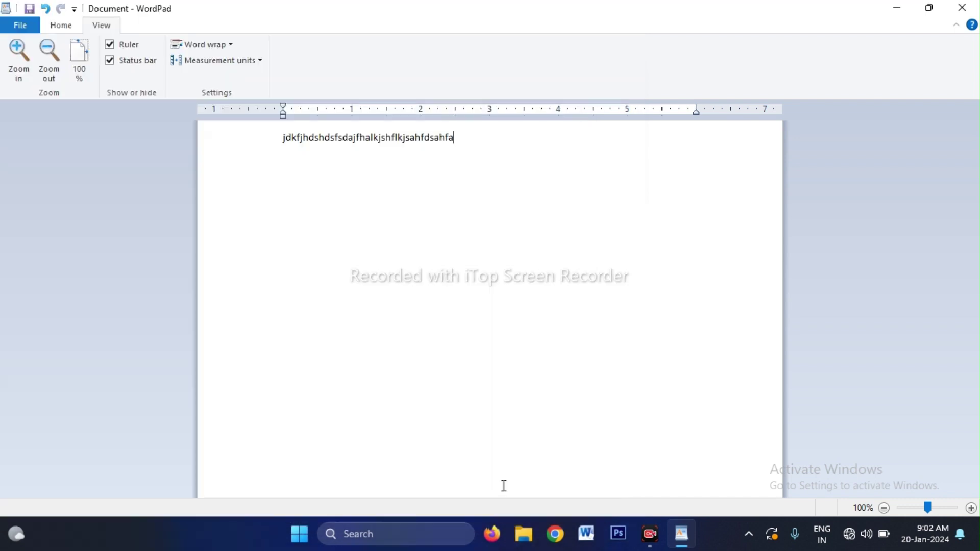
- Leave the File menu and bring back the Home tab's font and paragraph tools
click(15, 26)
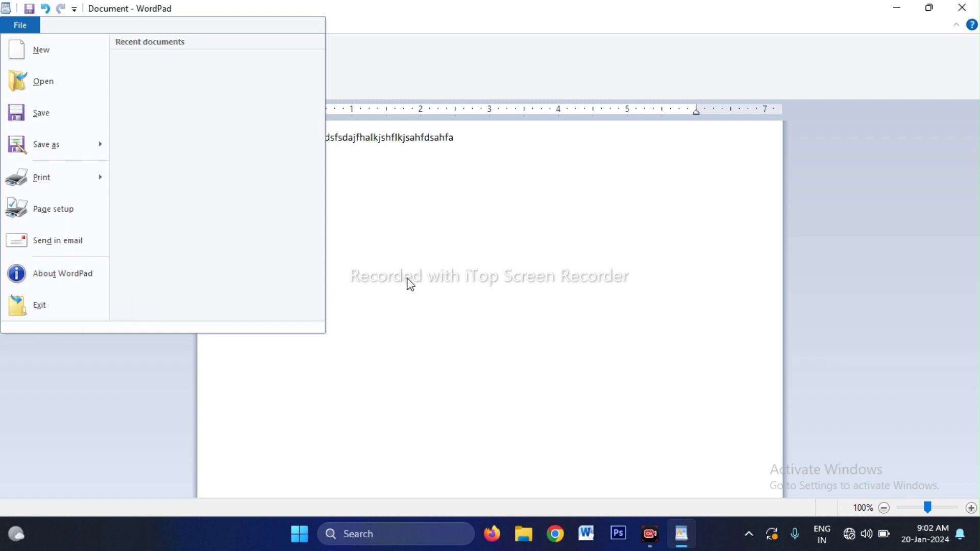
click(424, 275)
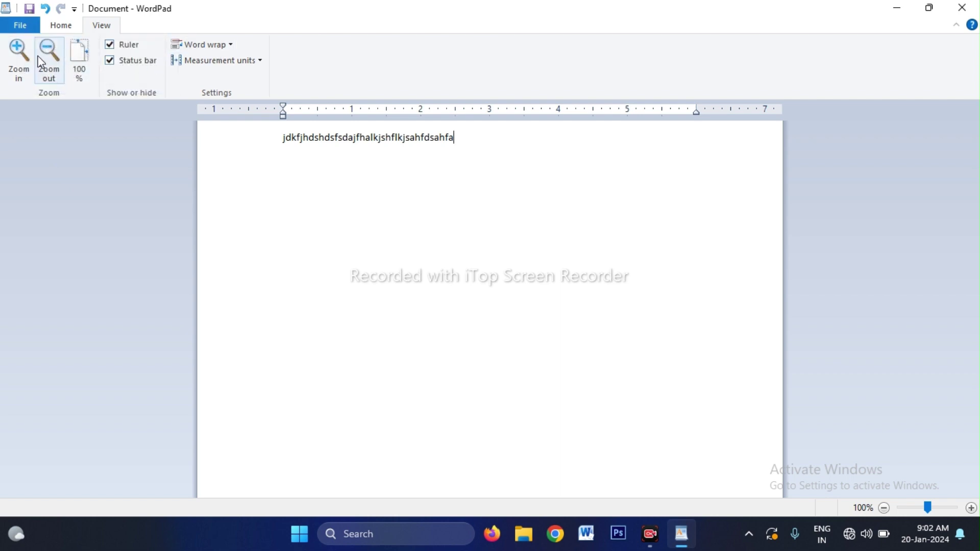
click(65, 28)
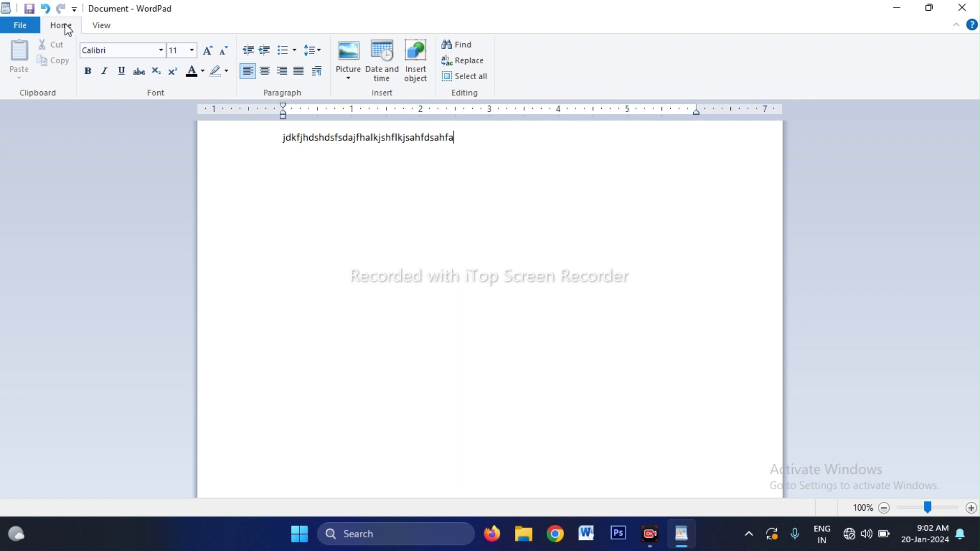
click(18, 28)
click(18, 31)
- Double-click Home to collapse the ribbon, then show Home temporarily
double_click(58, 24)
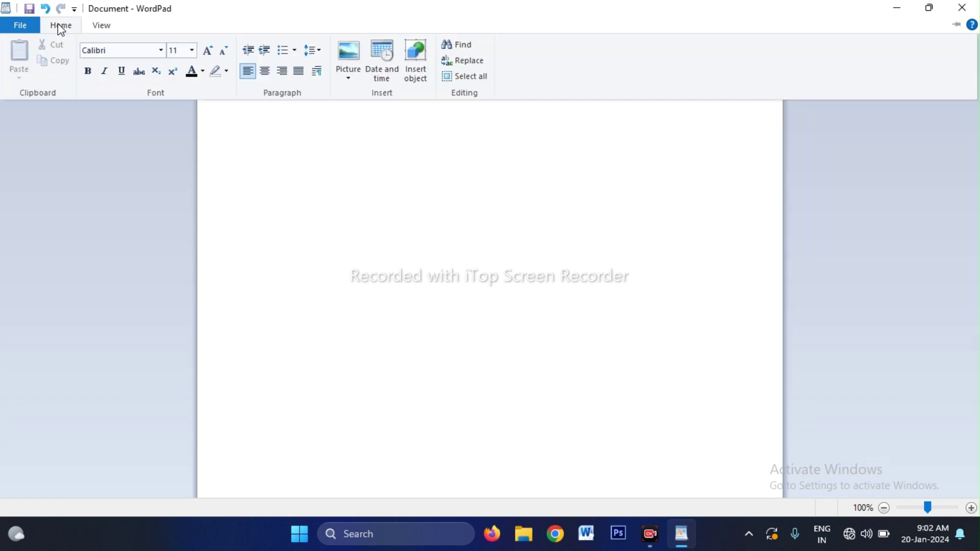
click(57, 23)
click(58, 24)
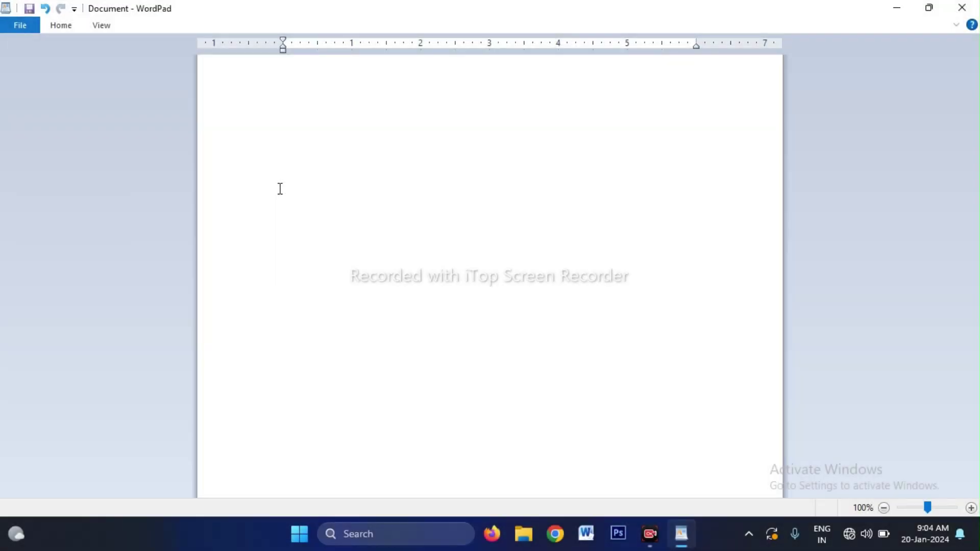
- Set font size 26 on the empty page and type 'this is pen this is book'
click(61, 25)
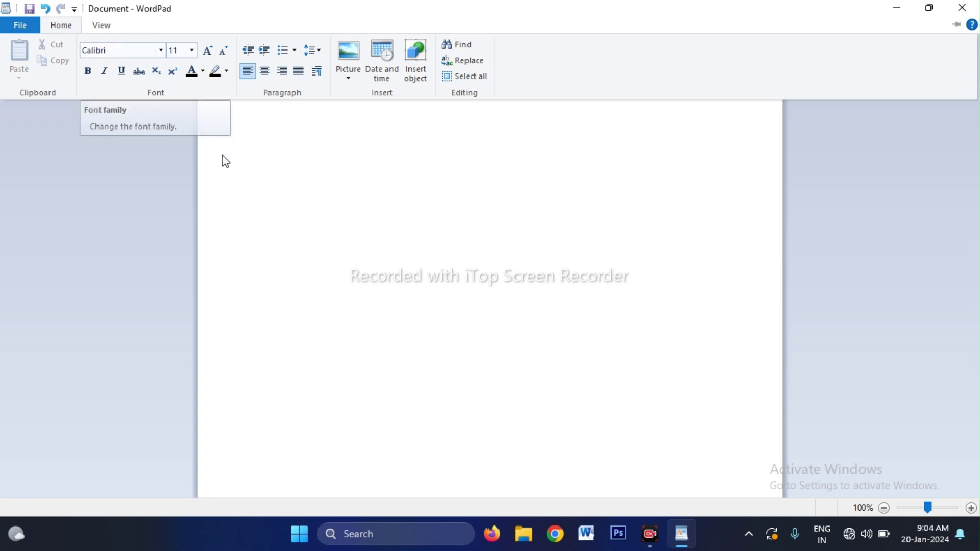
click(285, 215)
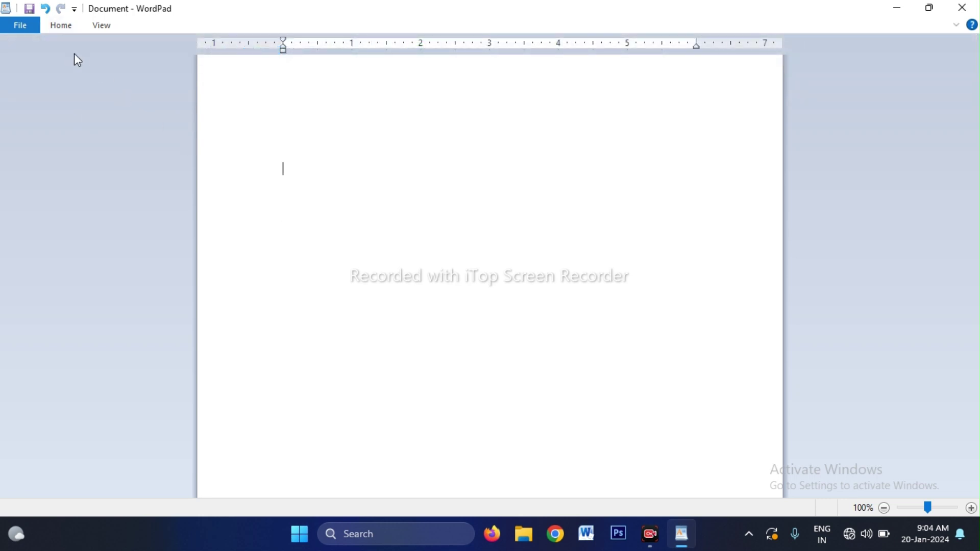
click(63, 28)
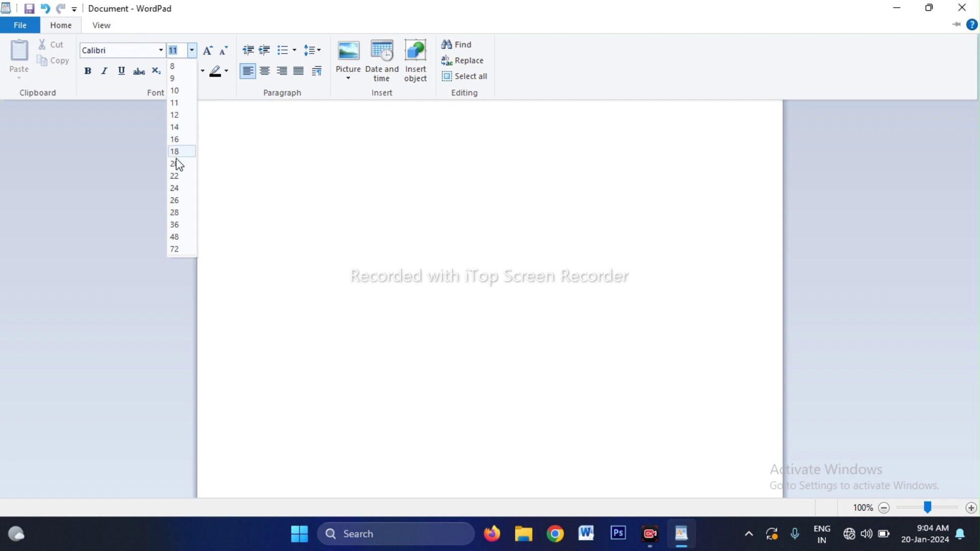
click(176, 200)
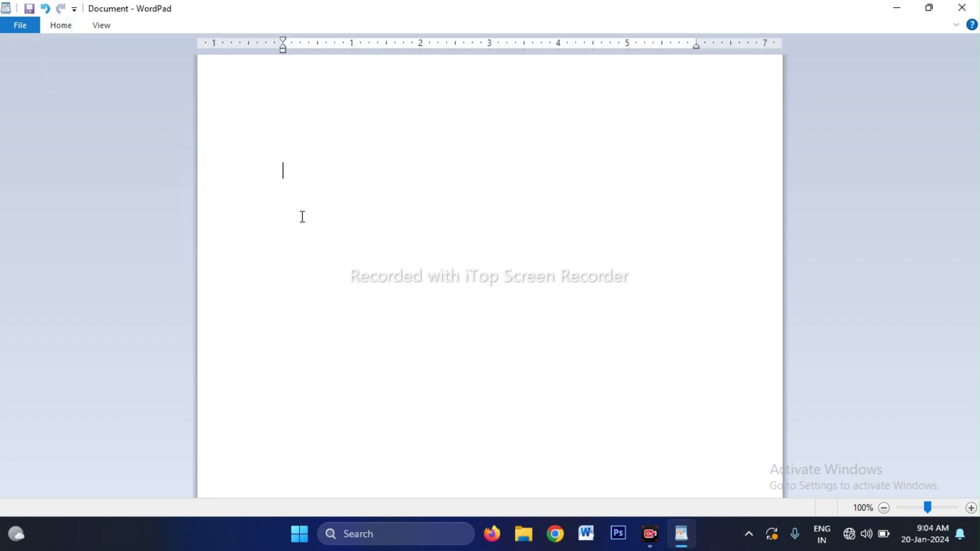
text(this is )
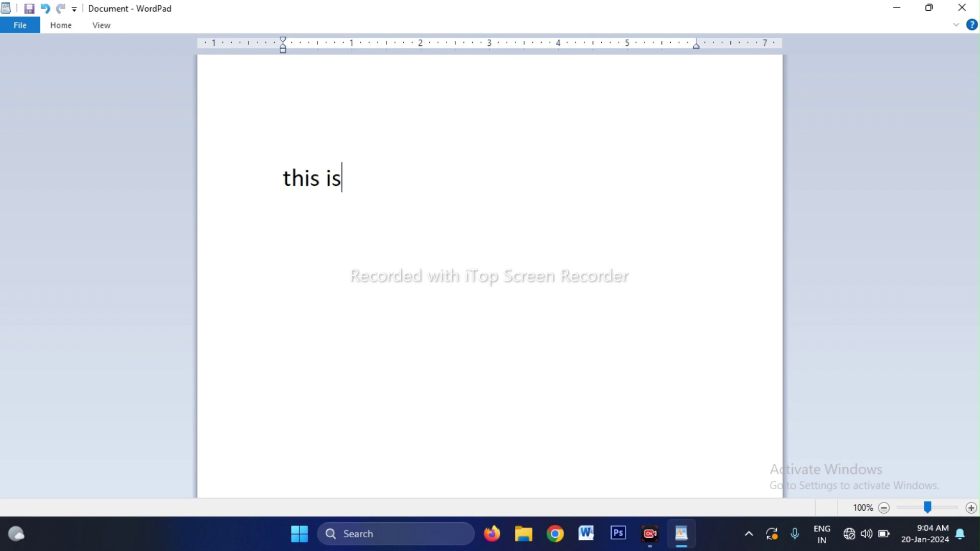
text(pen )
text(this )
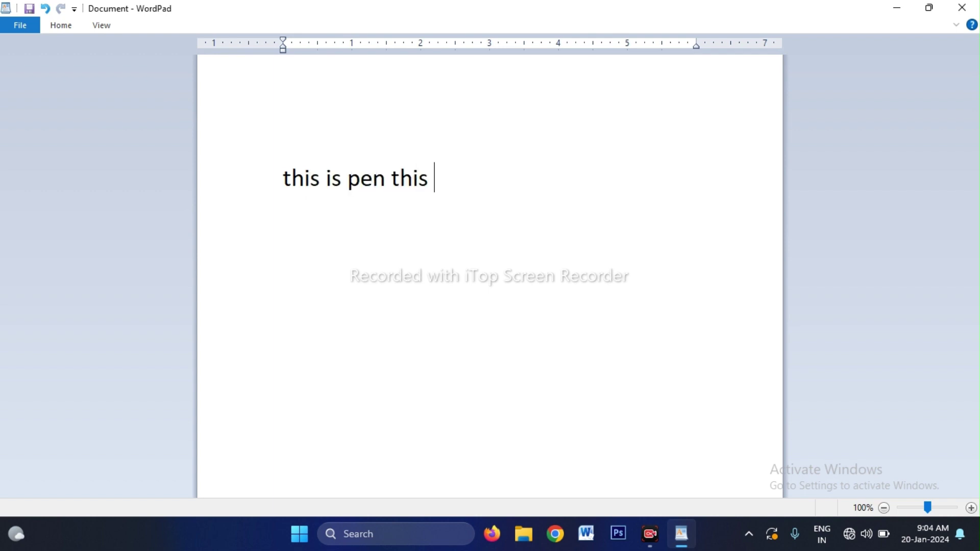
text(is bo)
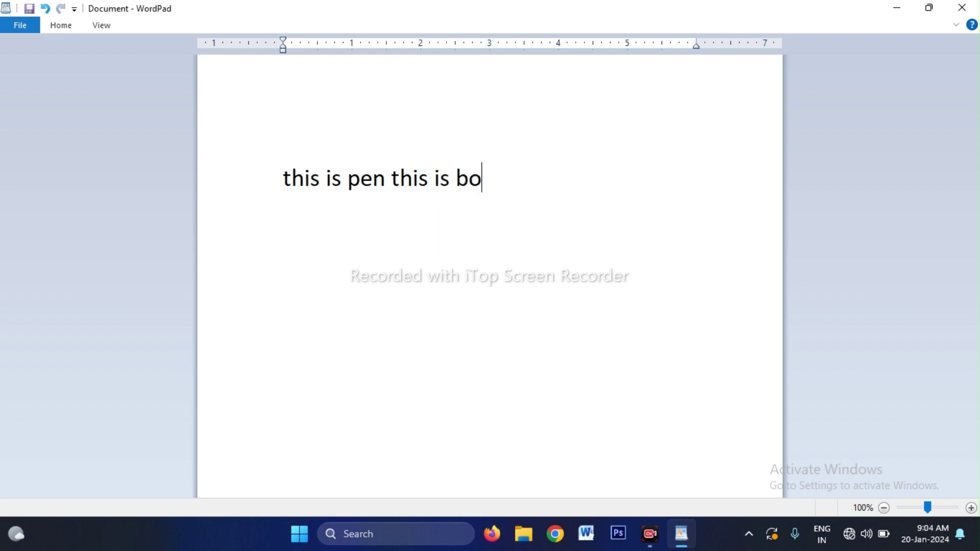
text(ok)
- Show and then hide the Home formatting tools over the finished line
click(70, 26)
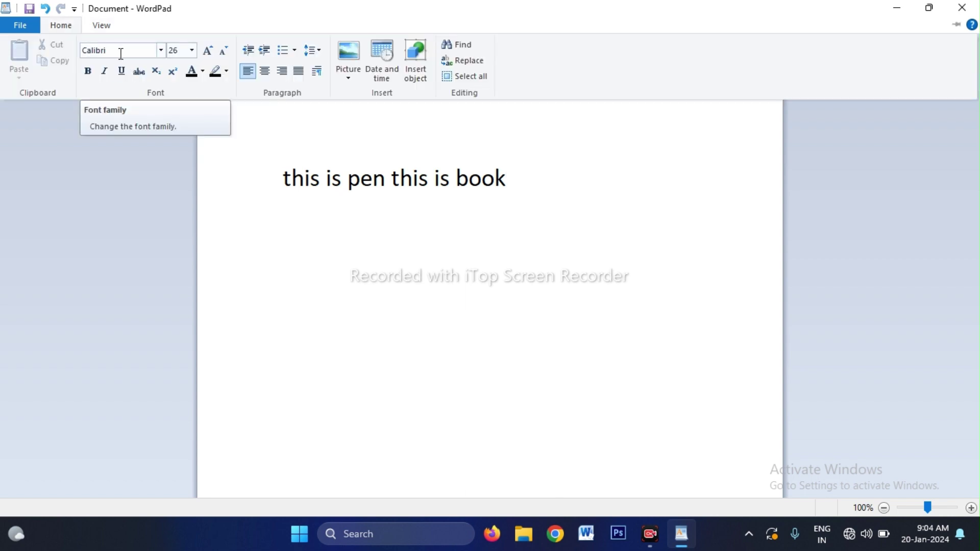
click(365, 173)
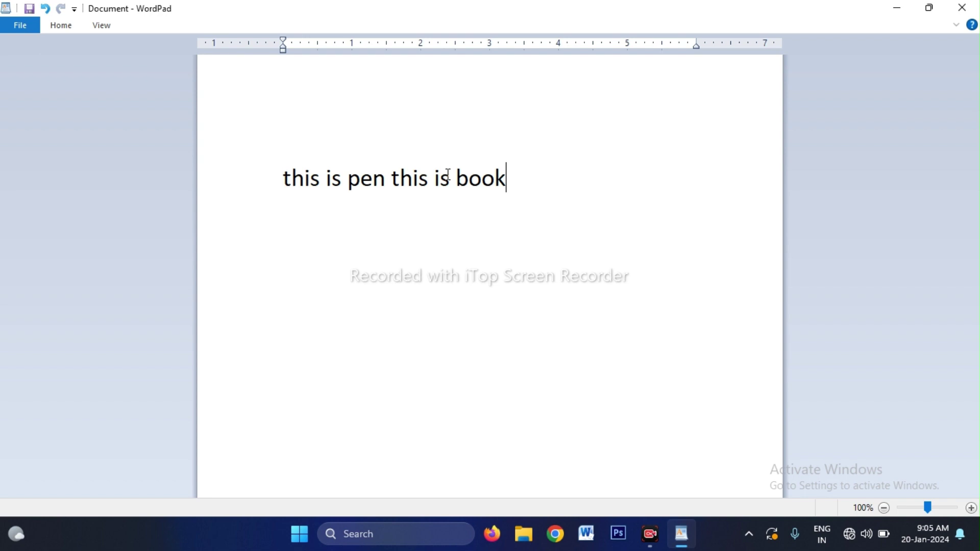
- Zoom out to 90% and select the line 'this is pen this is book'
click(495, 181)
click(284, 179)
key(ctrl+a)
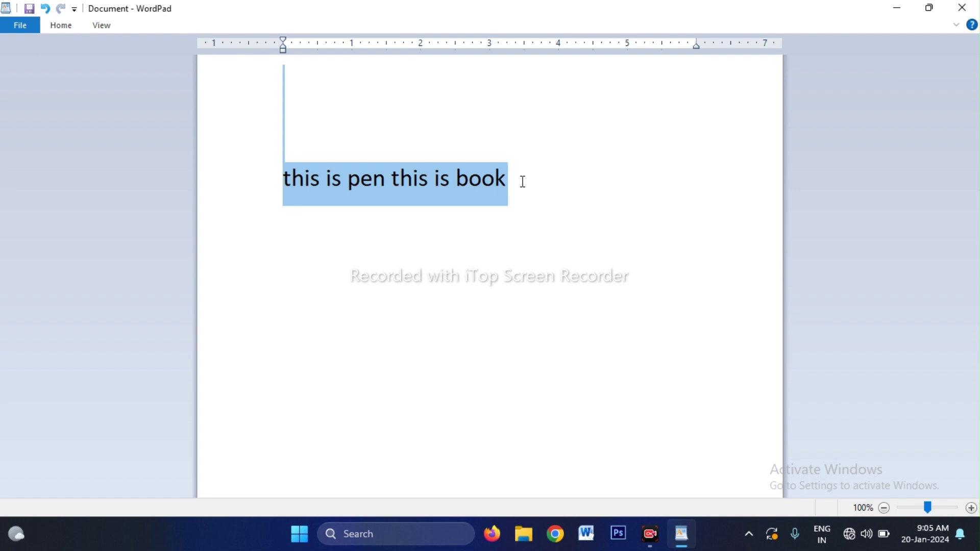
click(524, 184)
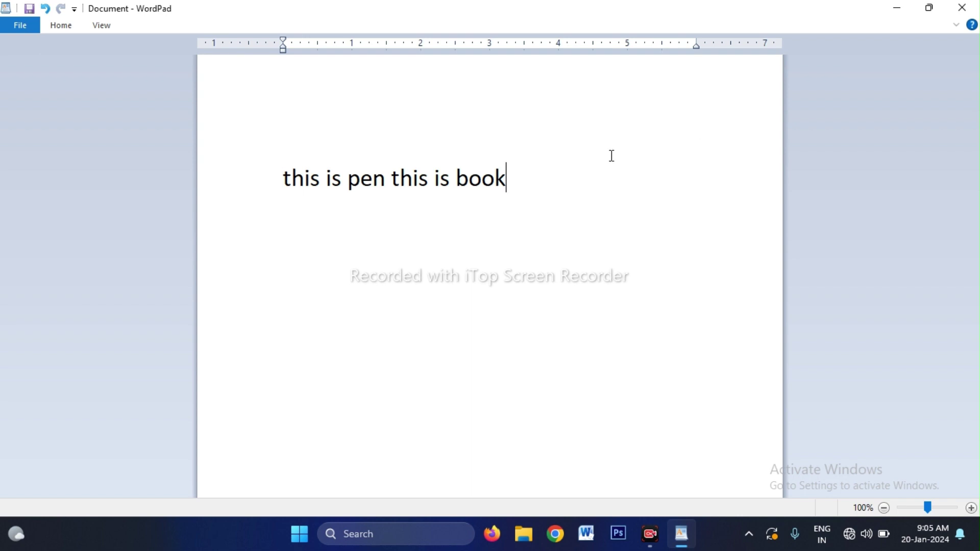
ctrl+scroll(534, 172, down, 1)
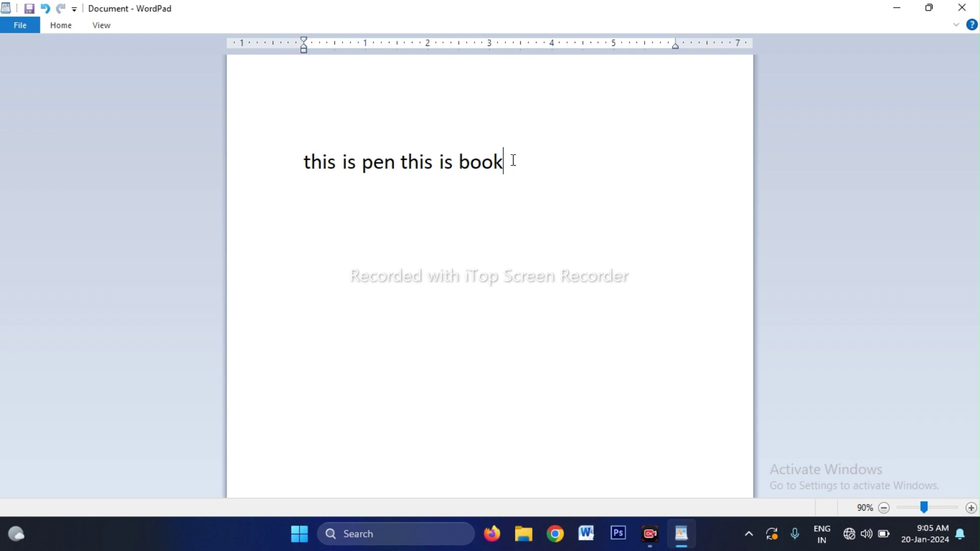
drag(508, 156, 324, 155)
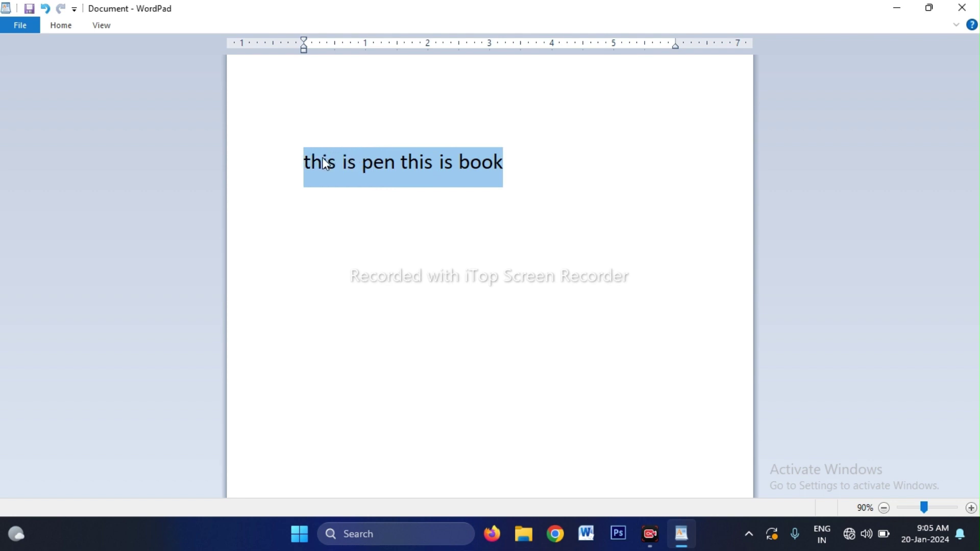
- Try Bodoni MT Black, then Bickham Script, on the selected sentence
click(63, 26)
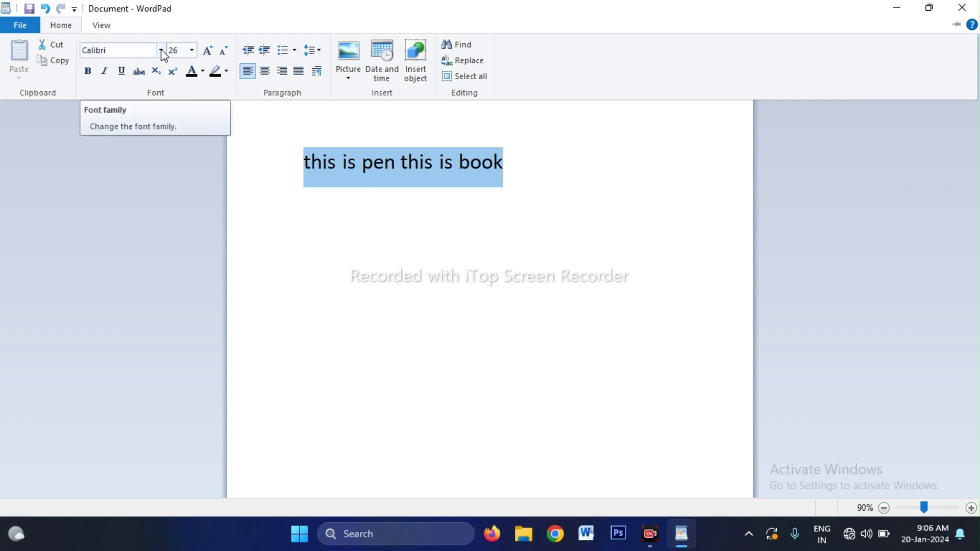
click(161, 51)
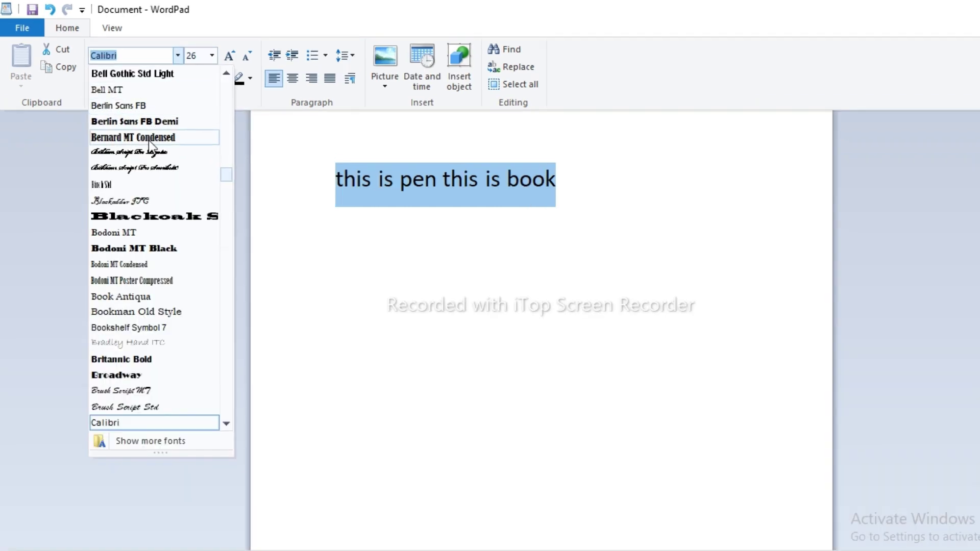
click(137, 249)
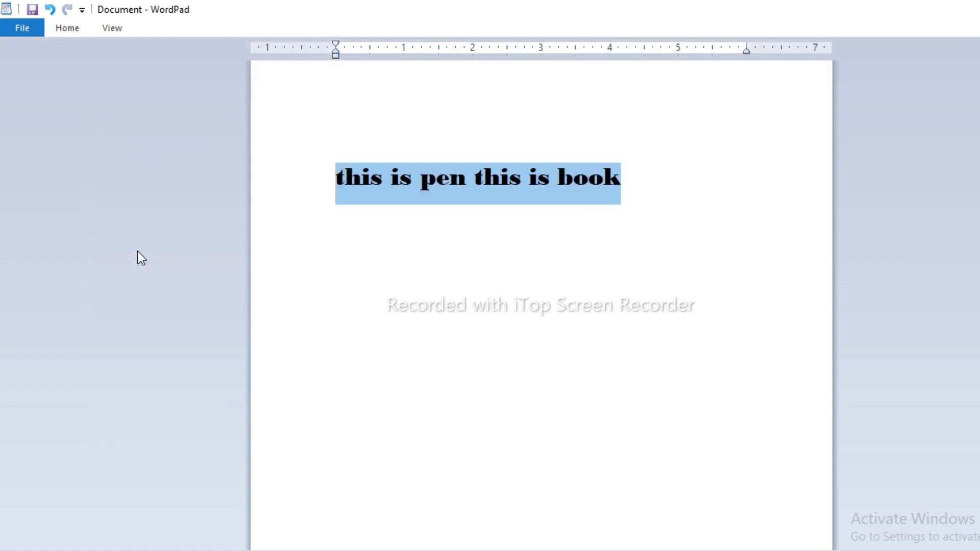
click(68, 29)
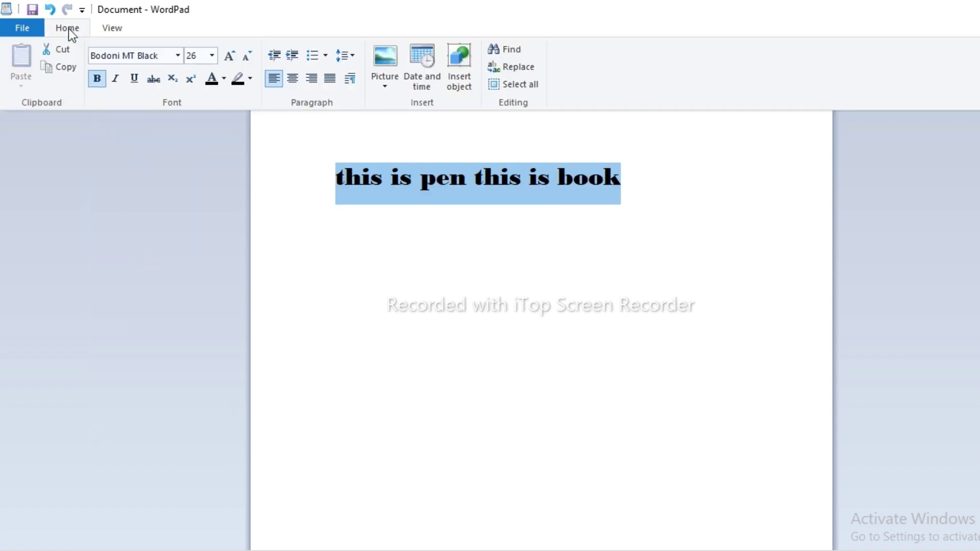
click(178, 55)
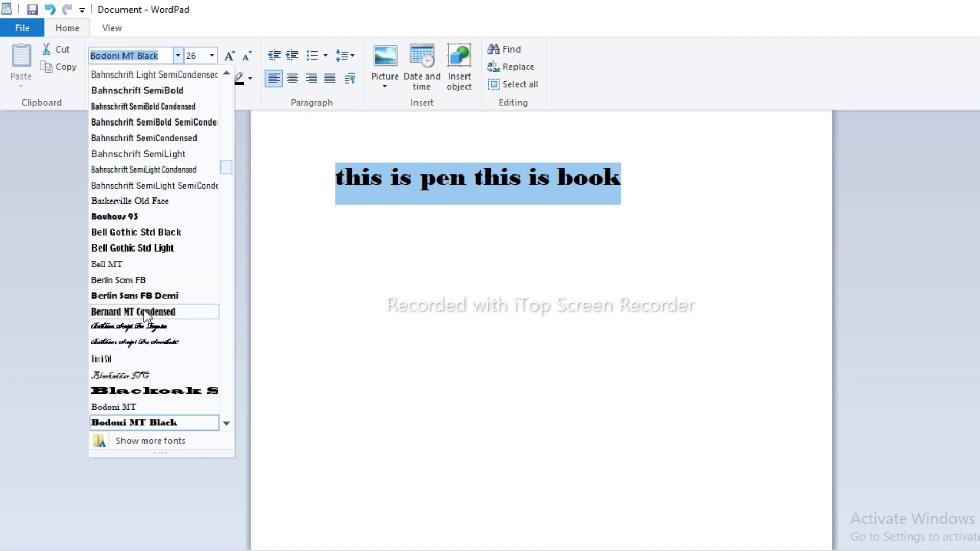
click(146, 328)
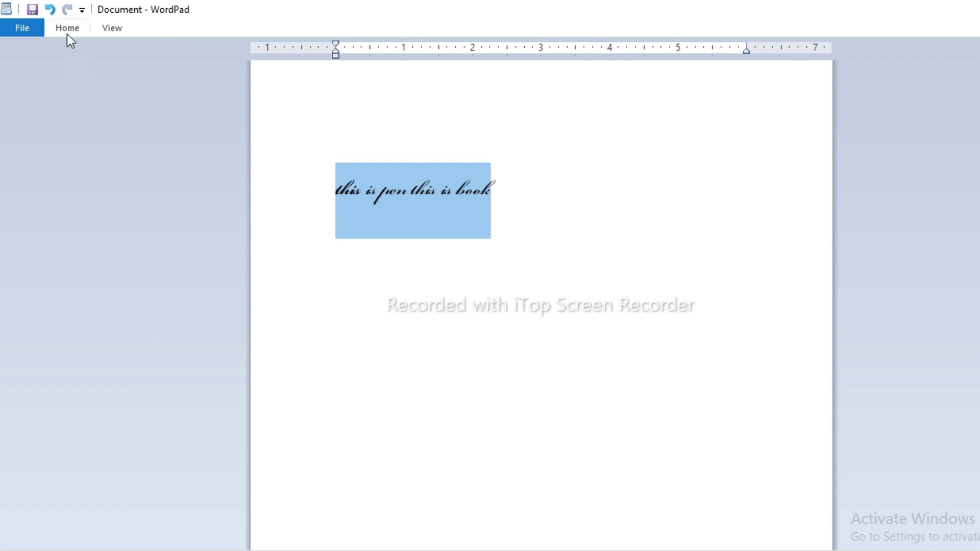
- Apply Bahnschrift Condensed as the sentence's font
click(66, 31)
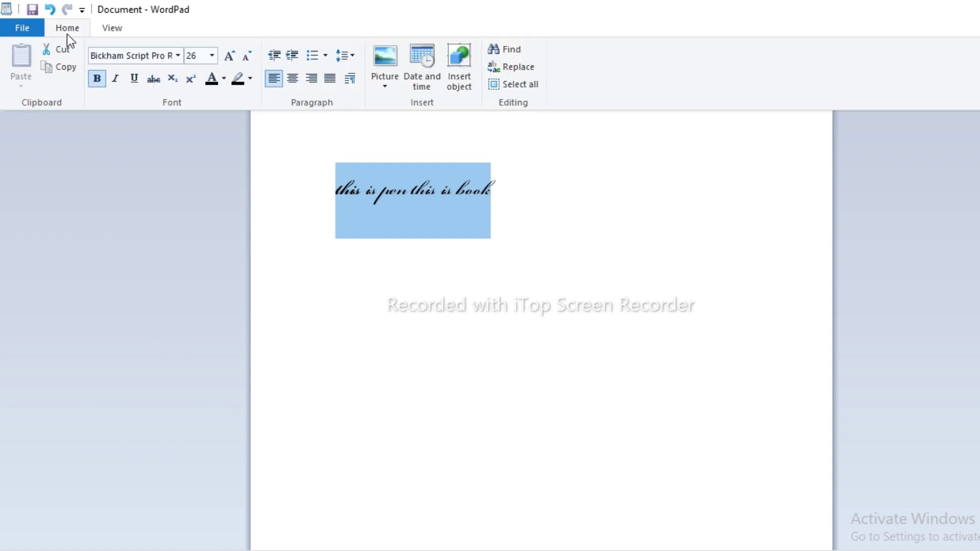
click(177, 55)
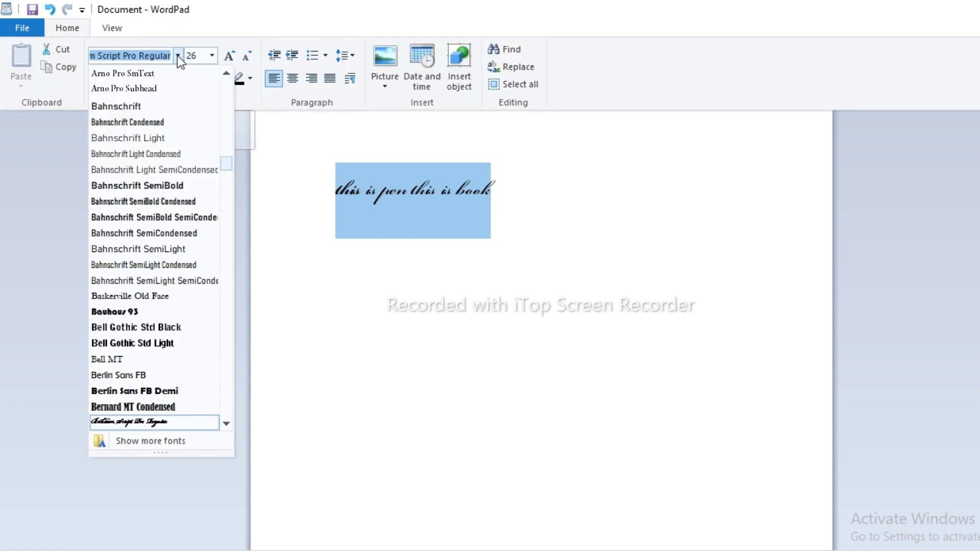
click(145, 120)
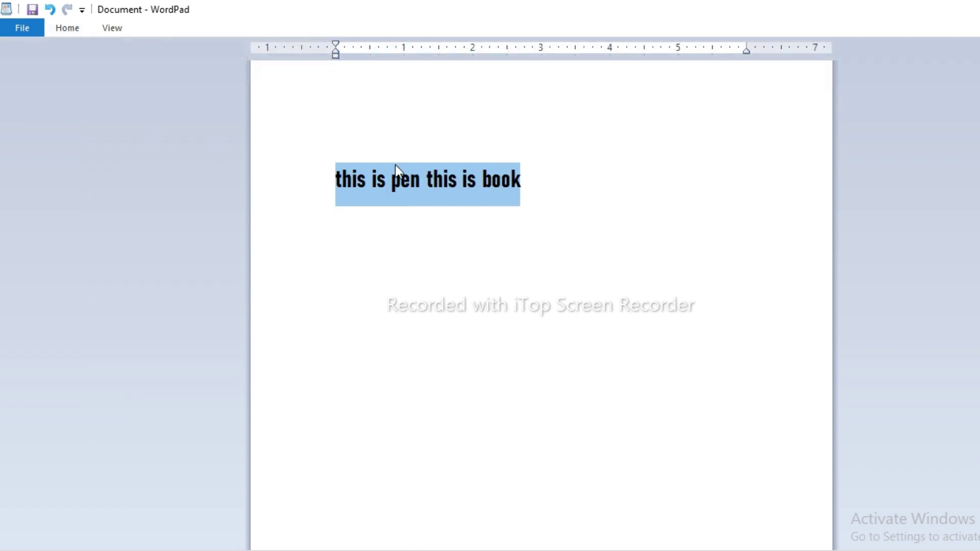
click(75, 31)
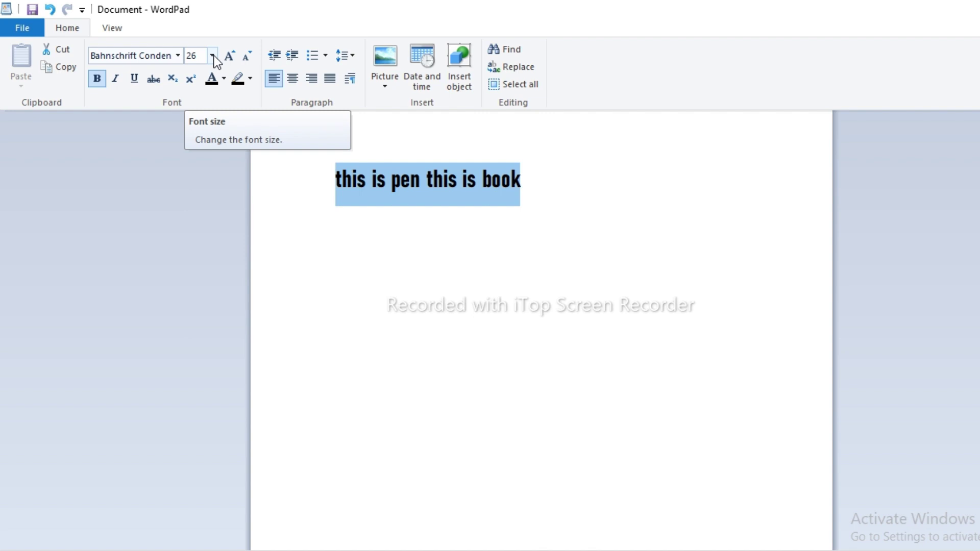
- Select all the text and set its font size to 36 point
click(213, 56)
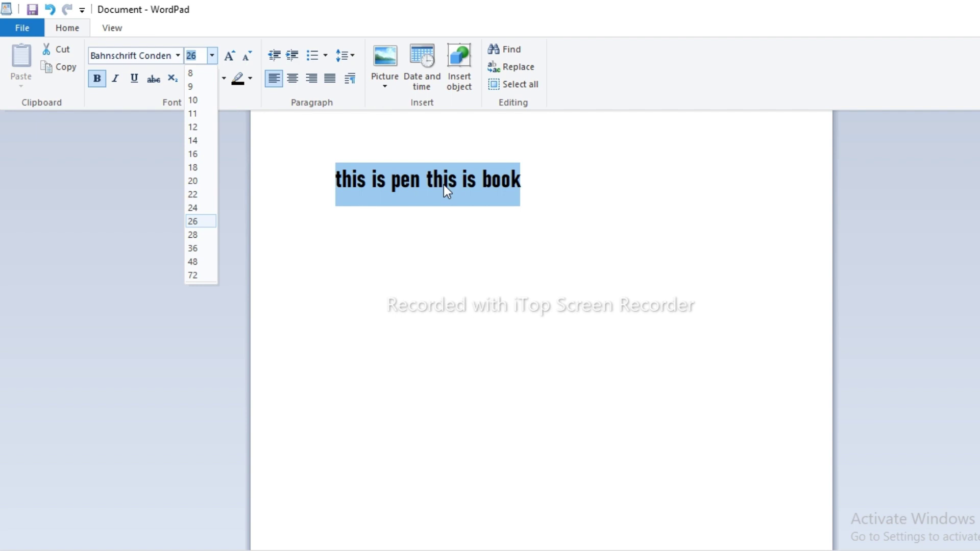
click(455, 180)
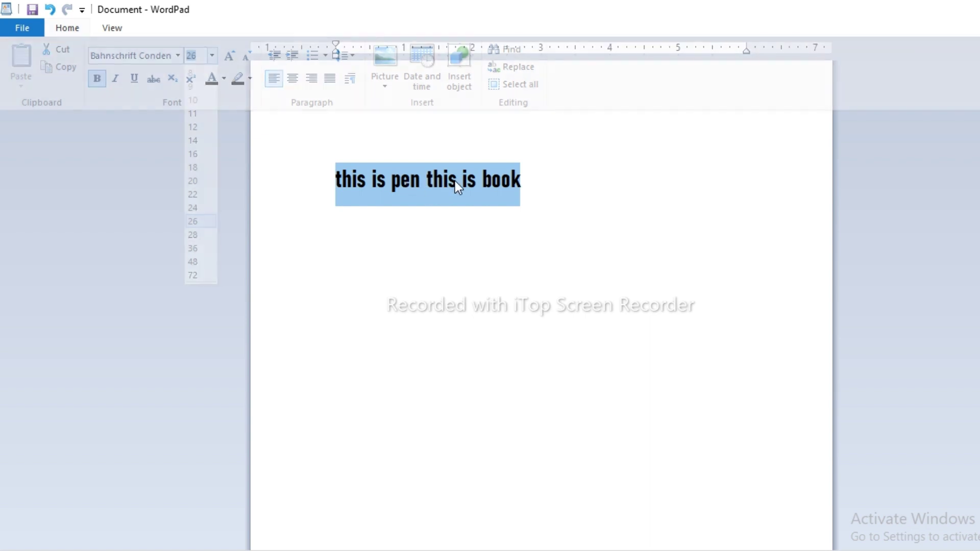
click(456, 180)
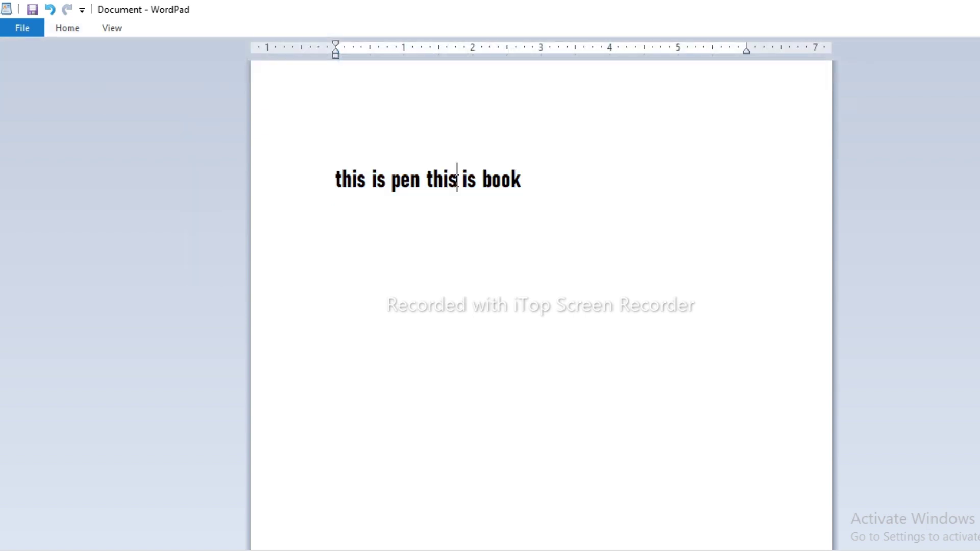
key(ctrl+a)
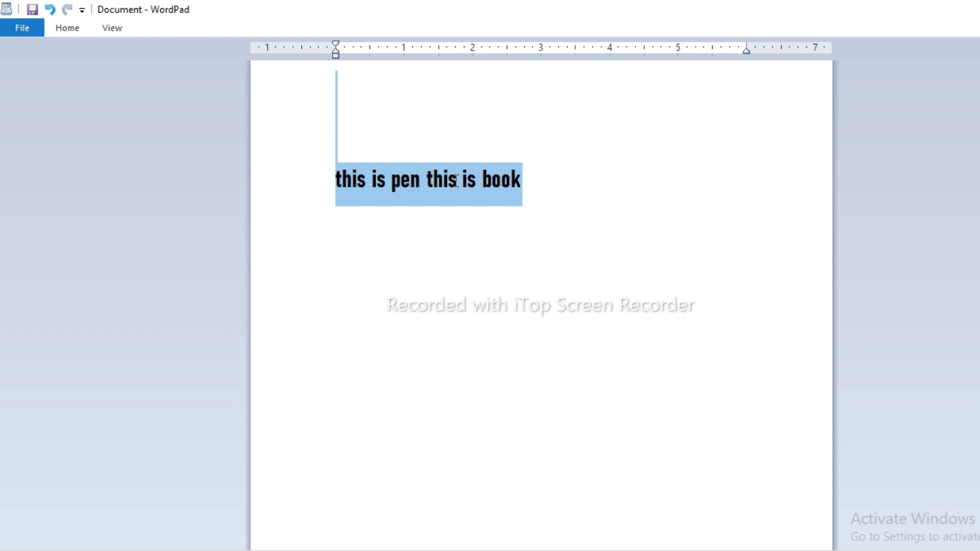
click(70, 30)
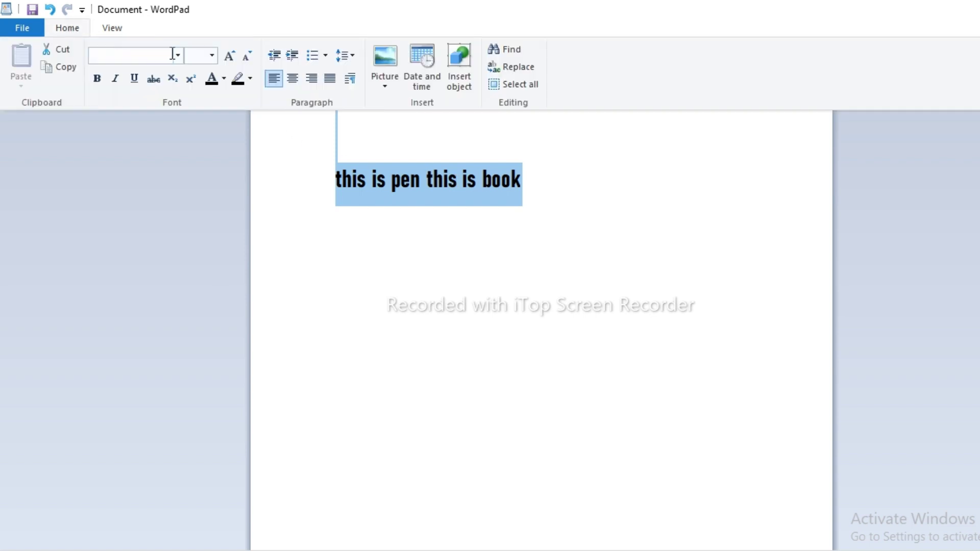
click(213, 56)
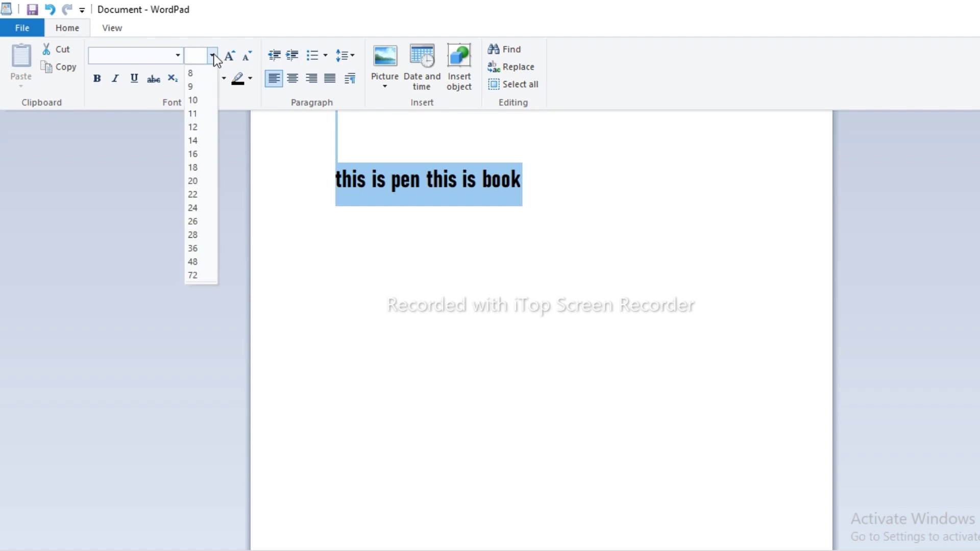
click(200, 247)
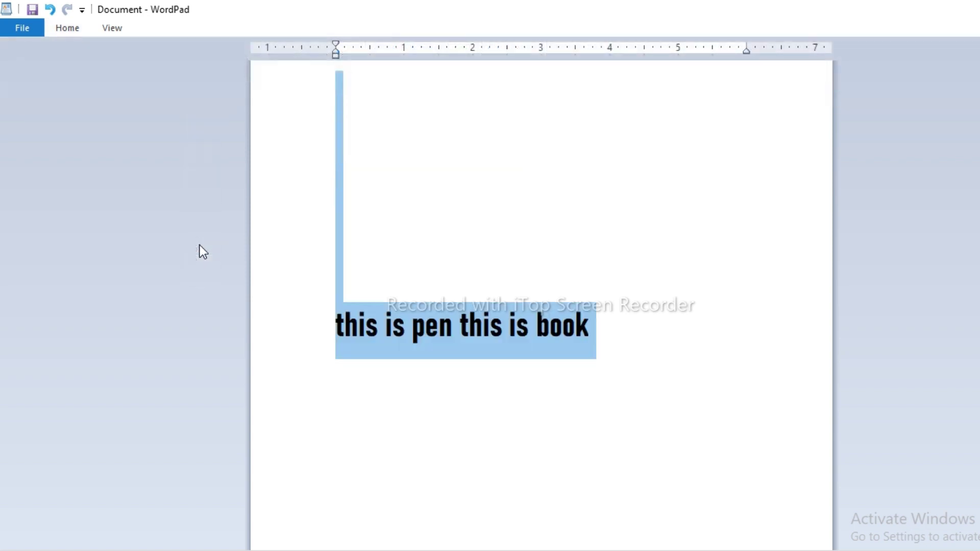
- Select the line 'this is pen this is book' and set it to 48 point
click(336, 319)
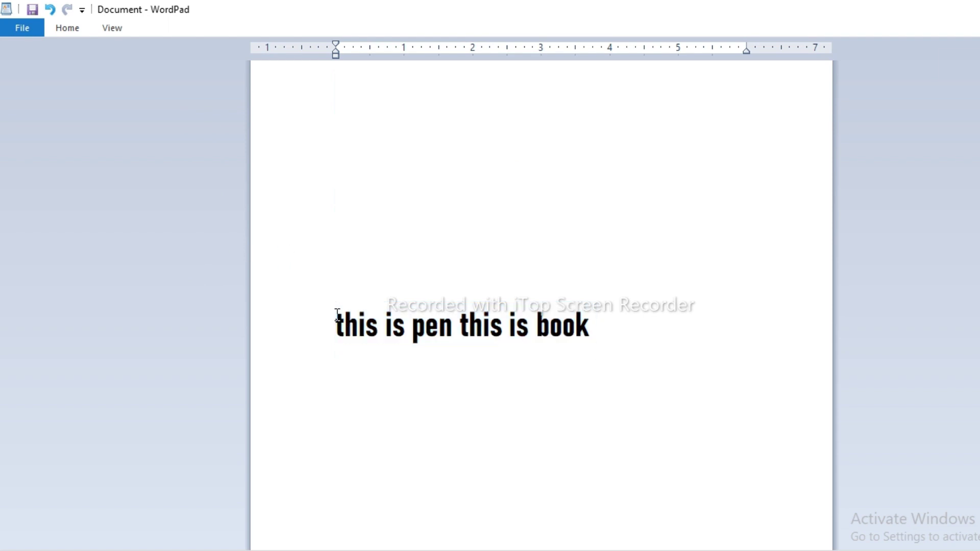
drag(337, 317, 589, 326)
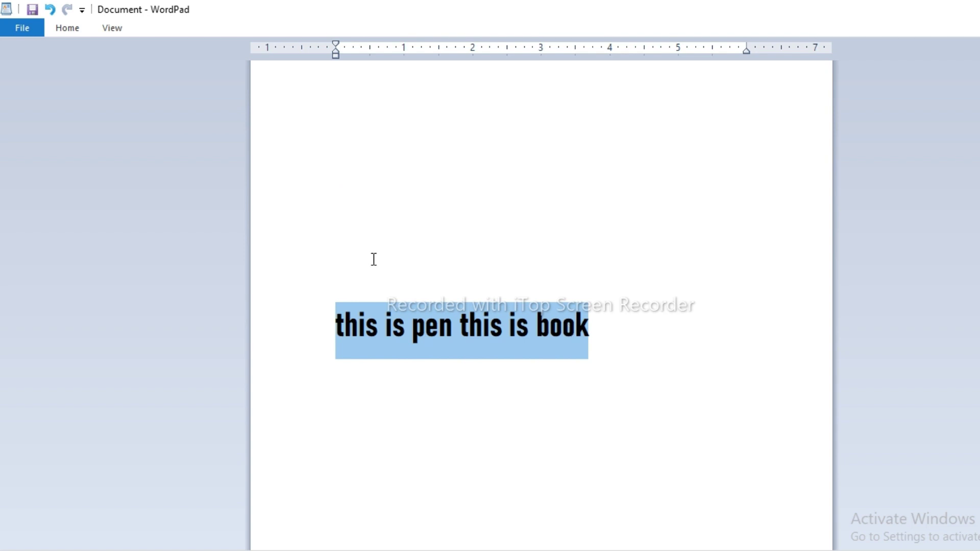
click(66, 30)
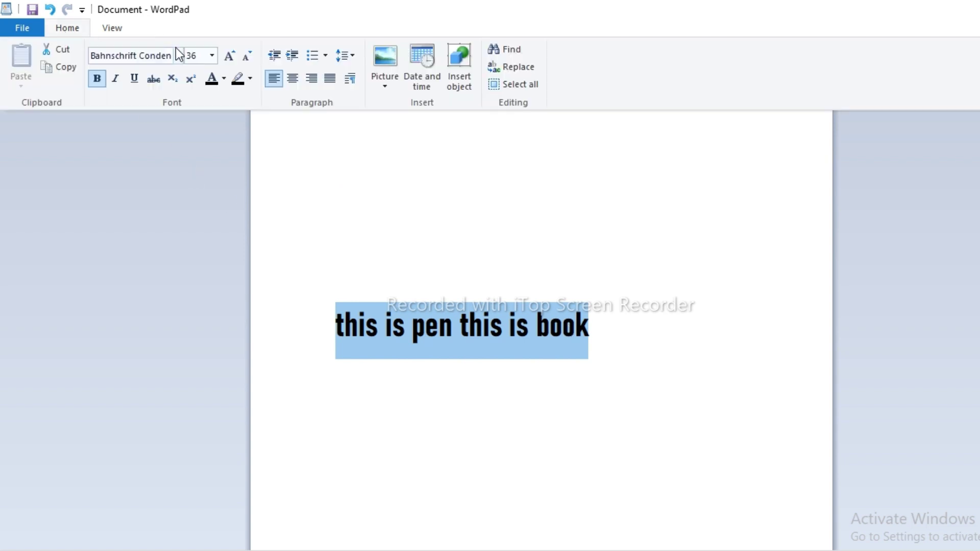
click(210, 55)
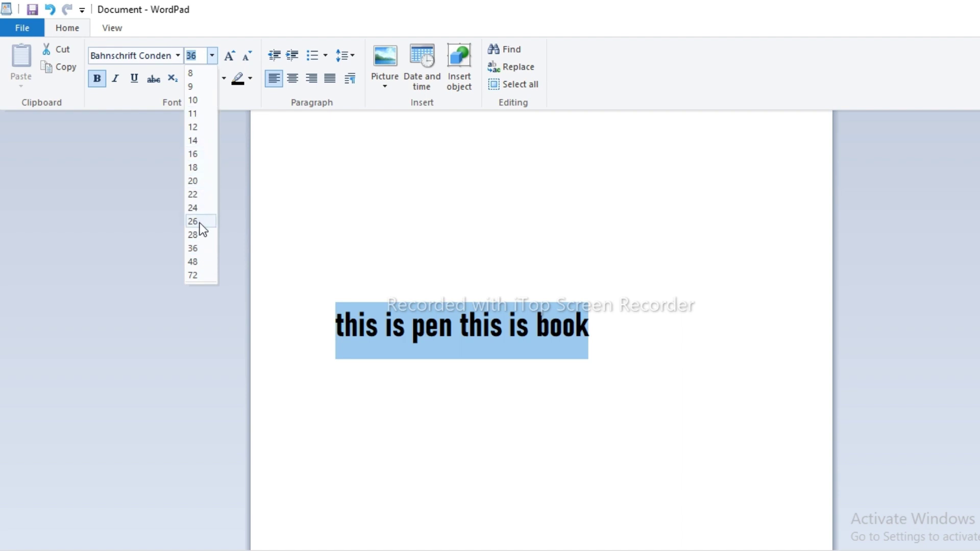
click(199, 263)
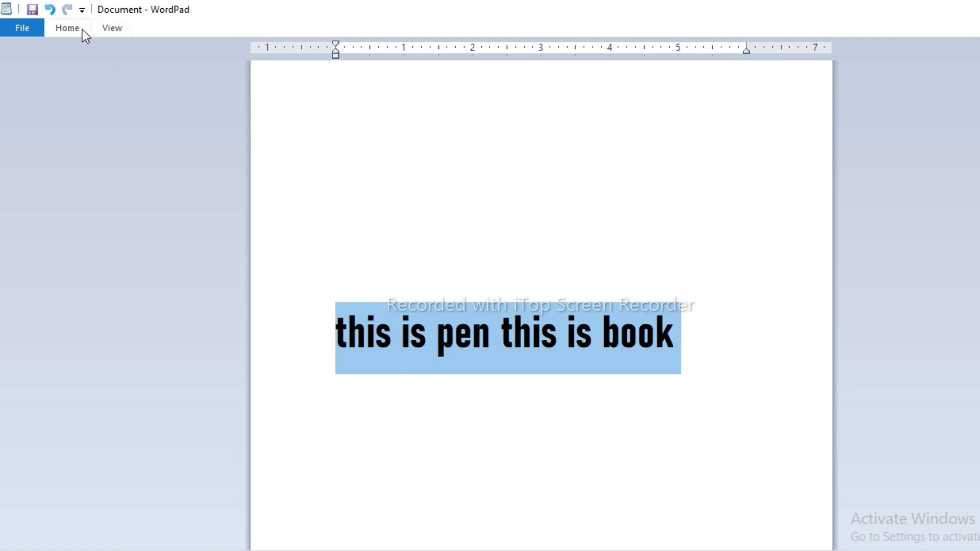
click(80, 29)
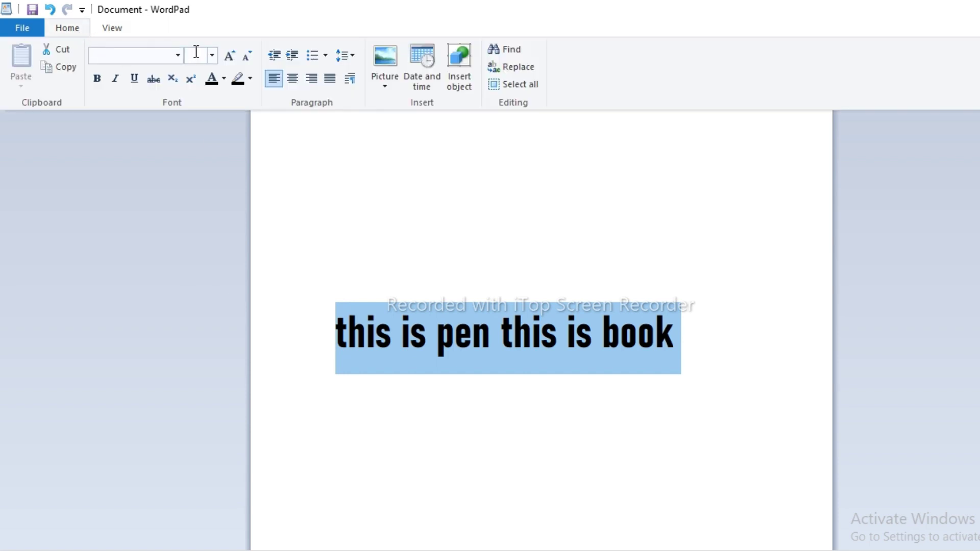
click(212, 56)
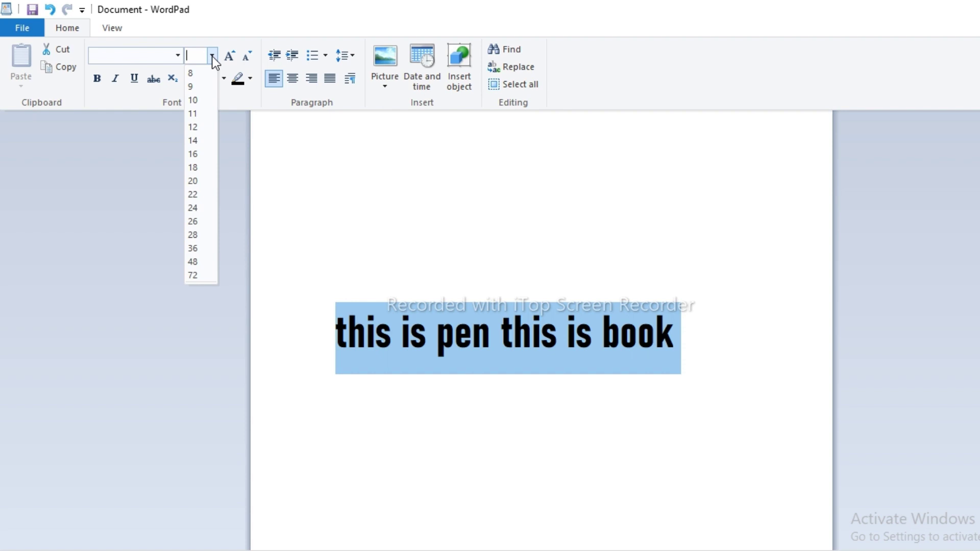
click(99, 91)
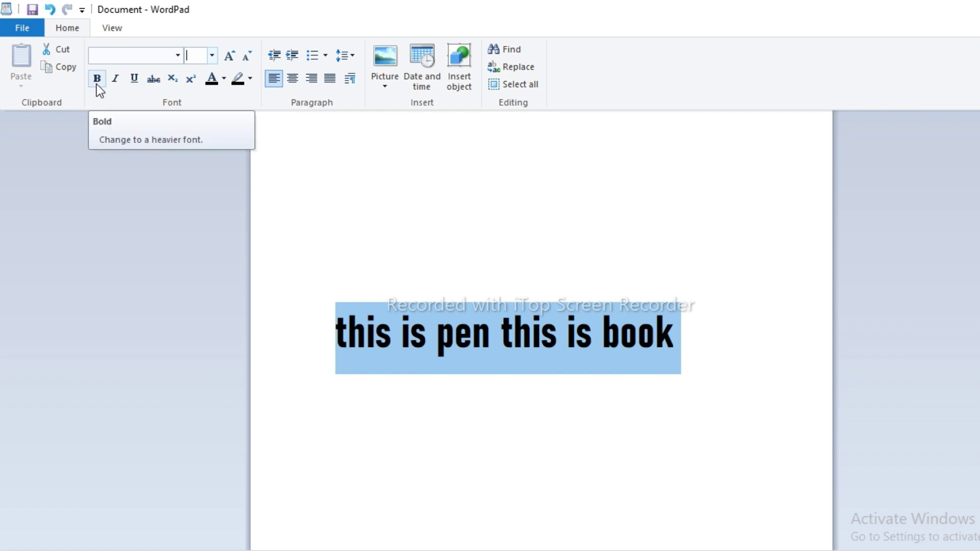
key(ctrl+F1)
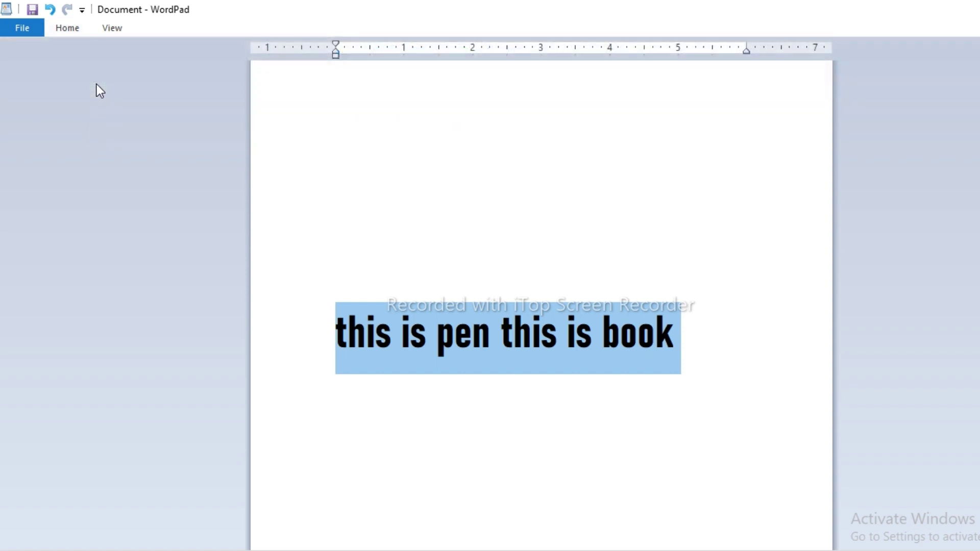
click(70, 33)
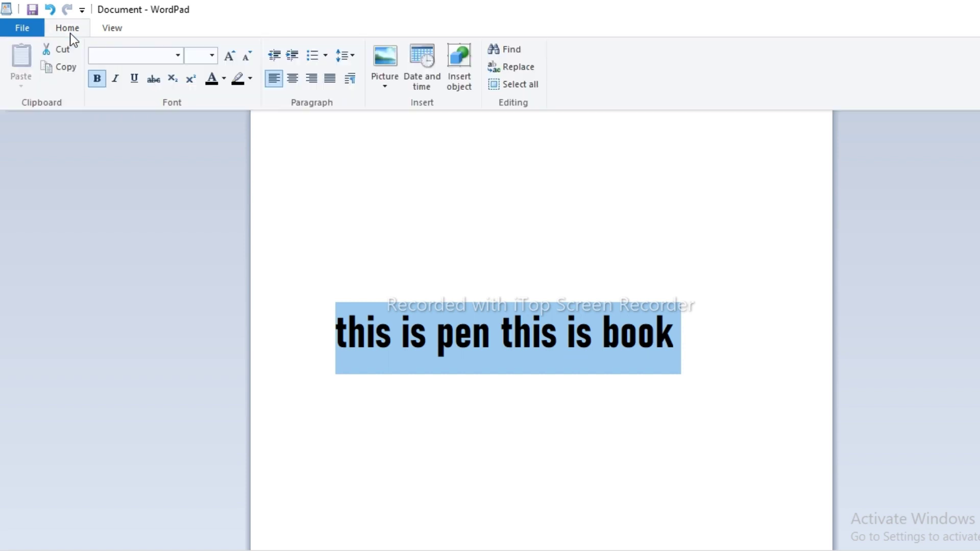
click(179, 56)
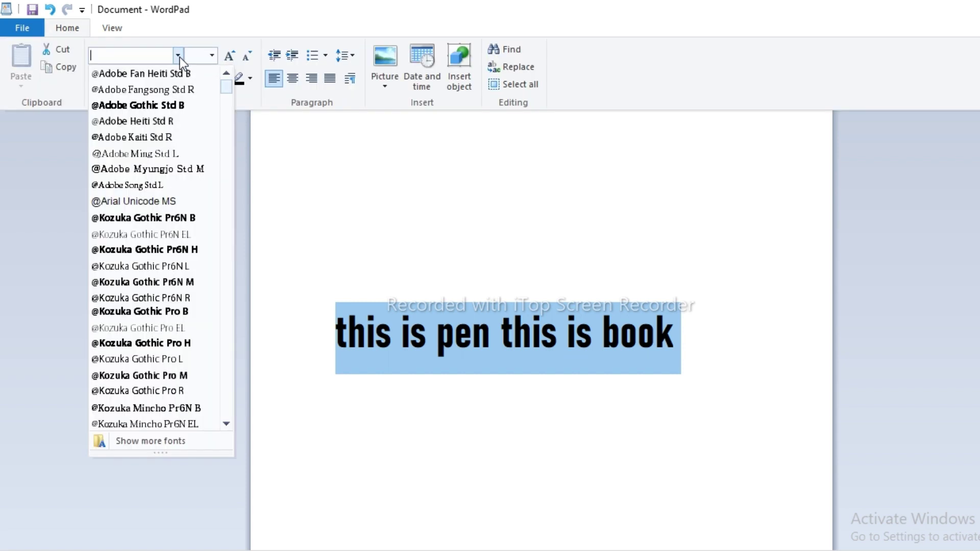
click(164, 89)
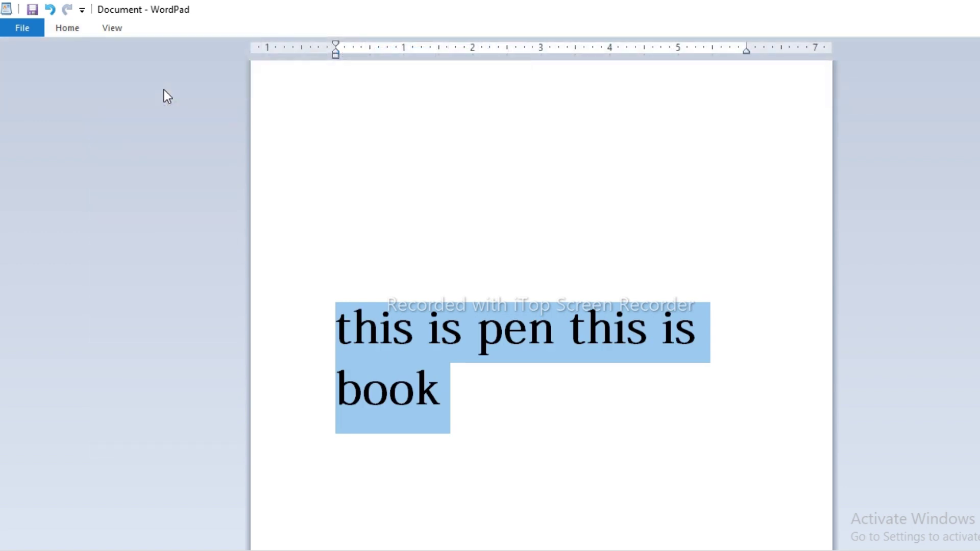
- Toggle bold off and back on, then make the sentence italic
click(71, 32)
click(98, 80)
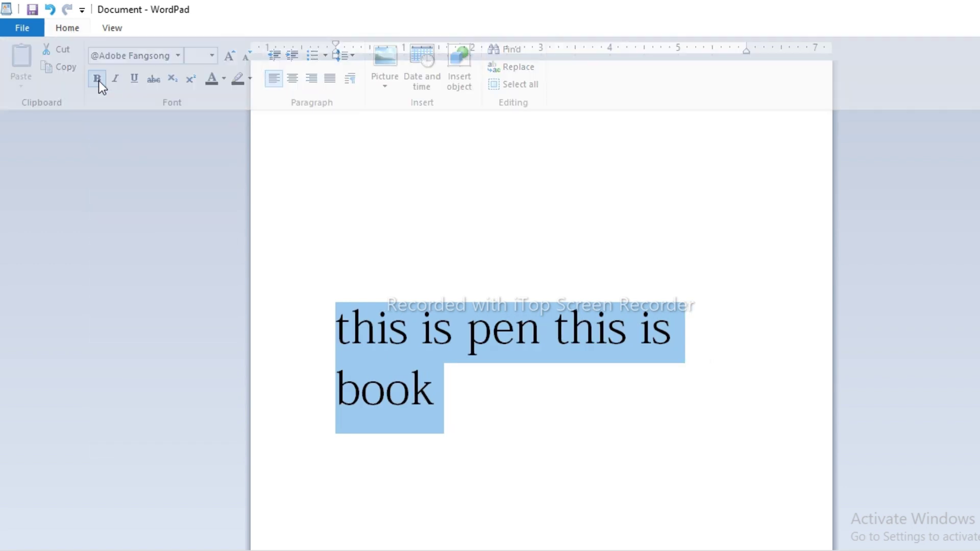
click(68, 29)
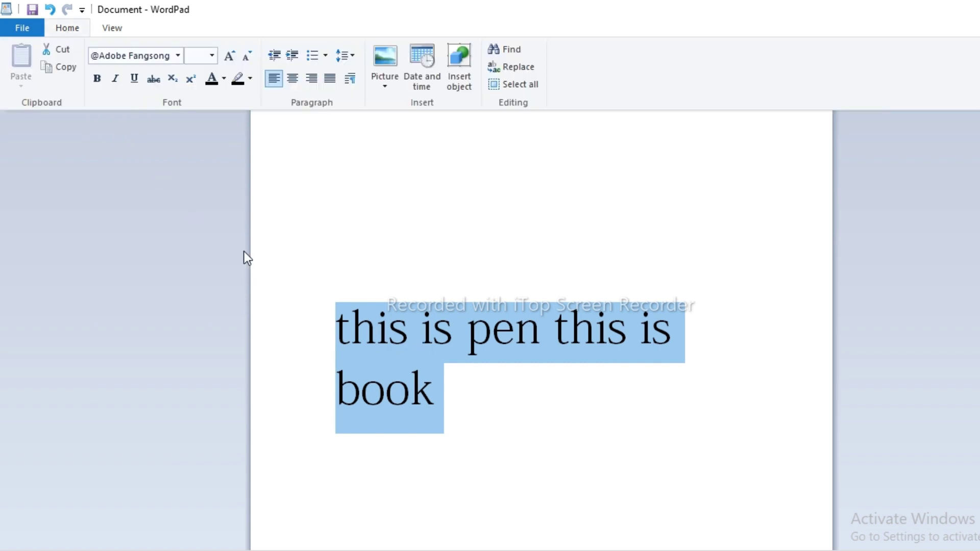
click(96, 80)
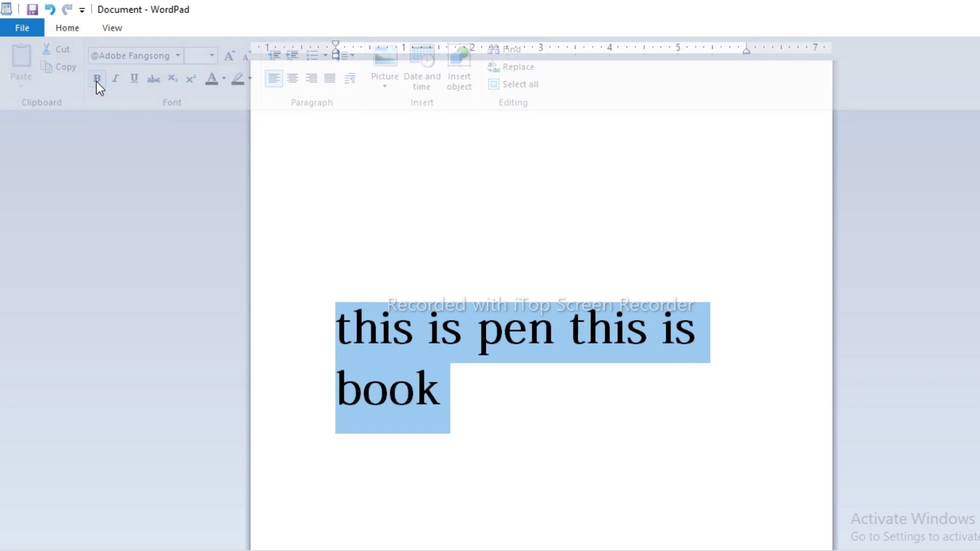
click(67, 28)
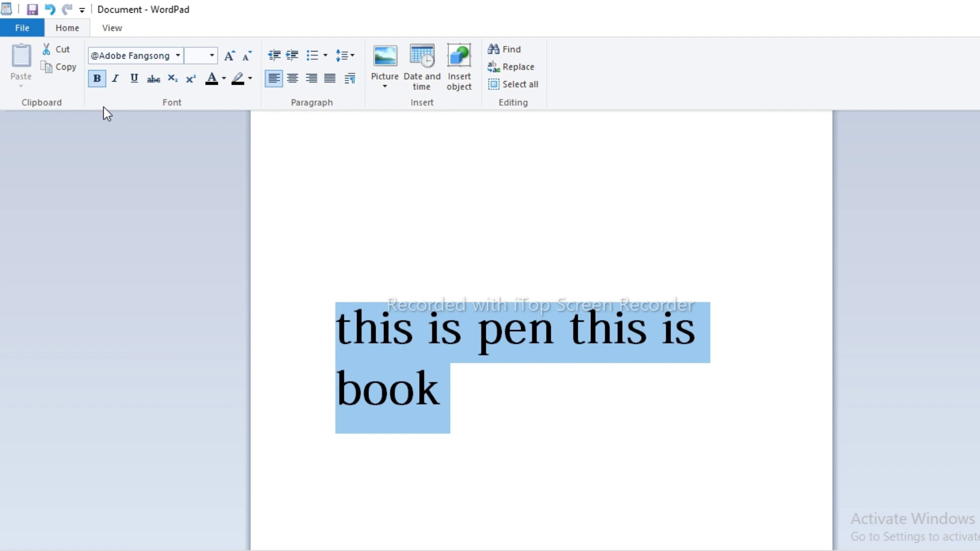
click(116, 82)
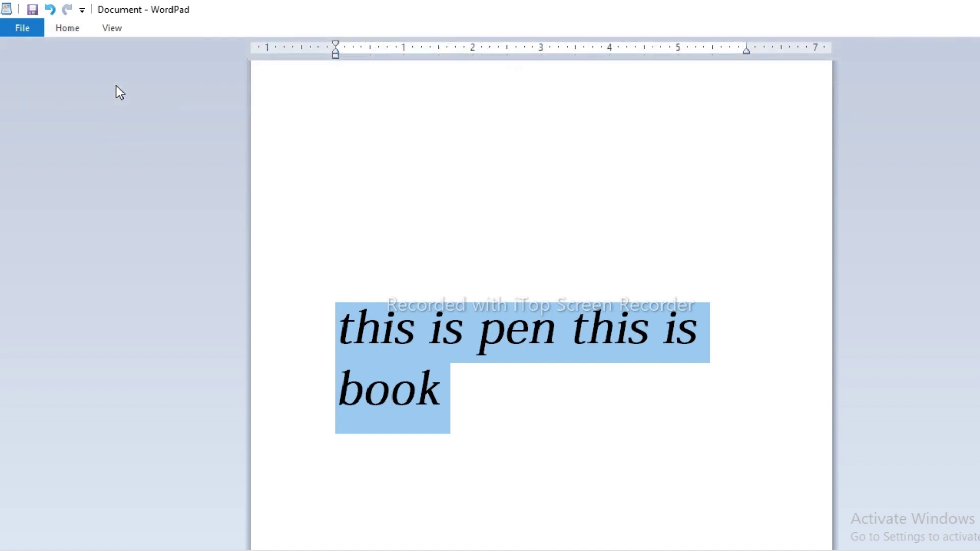
- Underline the sentence briefly, then remove the underline again
click(69, 32)
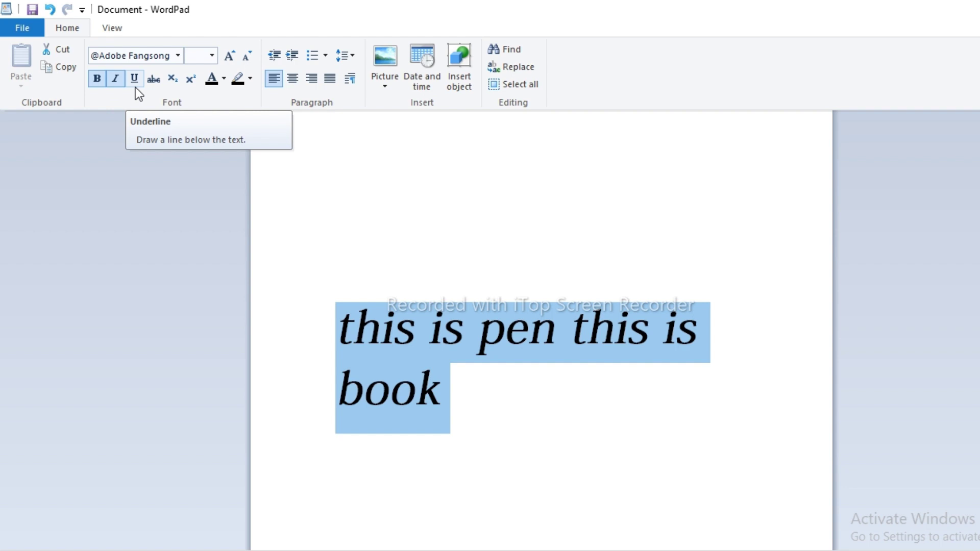
click(136, 87)
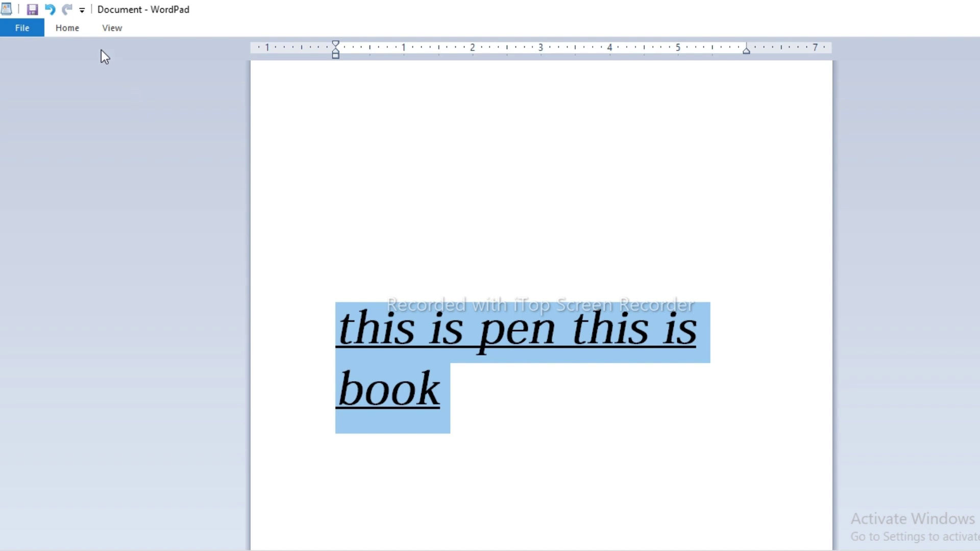
click(72, 29)
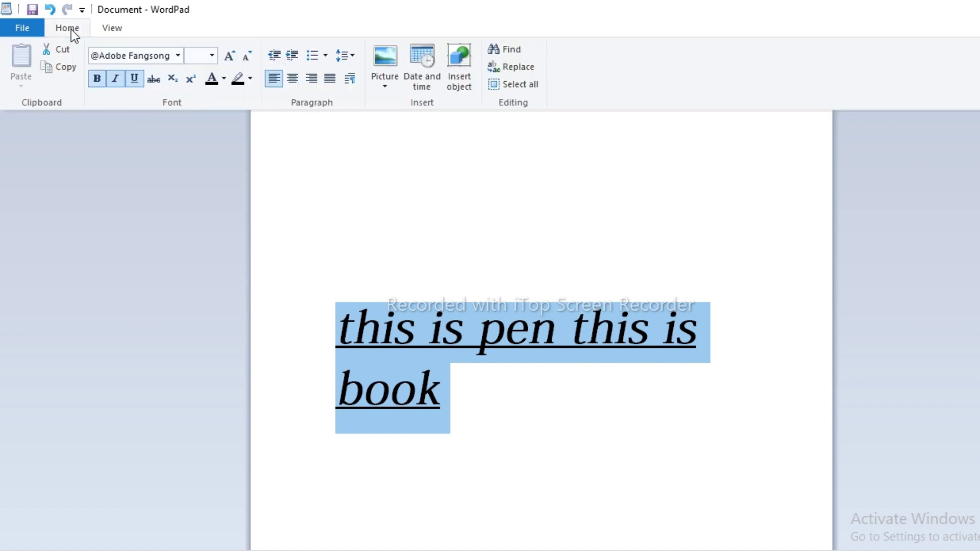
click(135, 82)
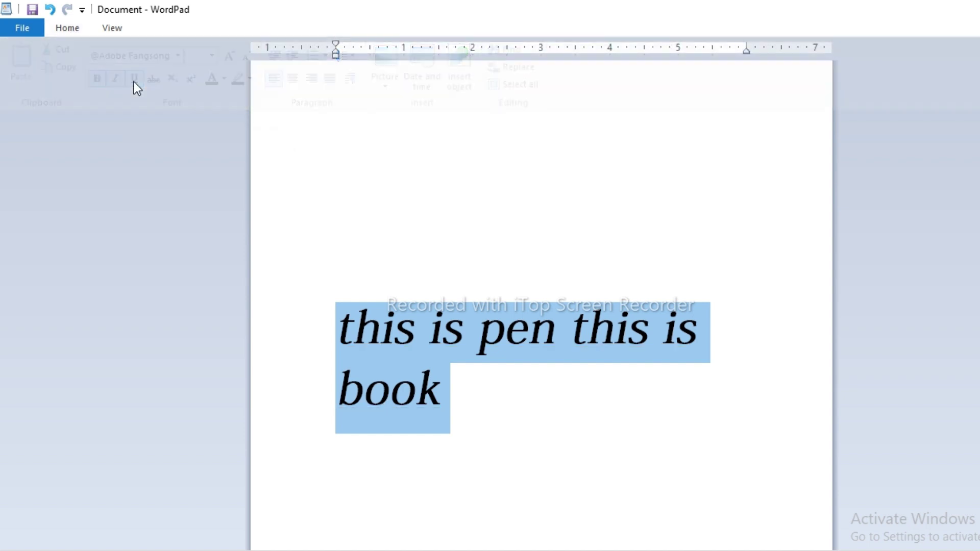
click(76, 29)
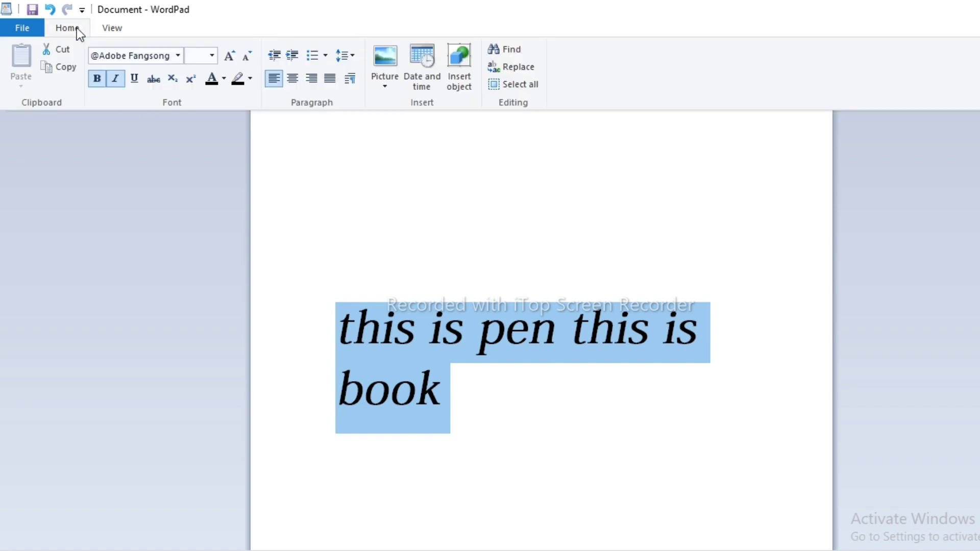
- Turn off bold and italic on the sentence and apply strikethrough
click(97, 79)
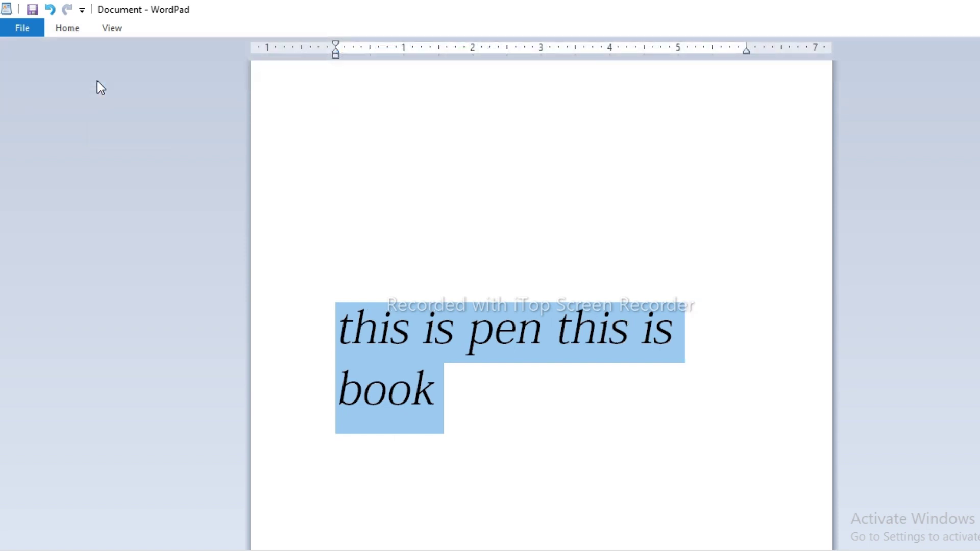
click(77, 29)
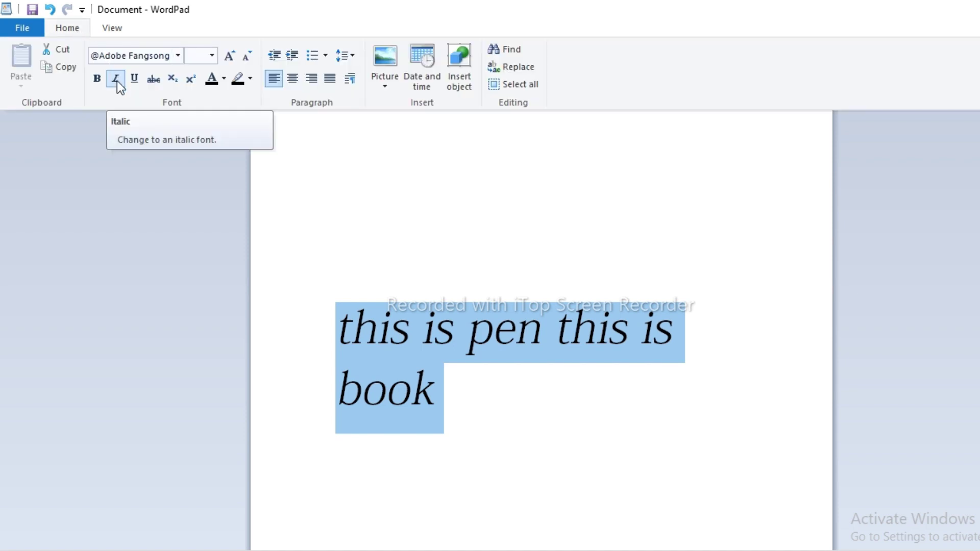
click(116, 79)
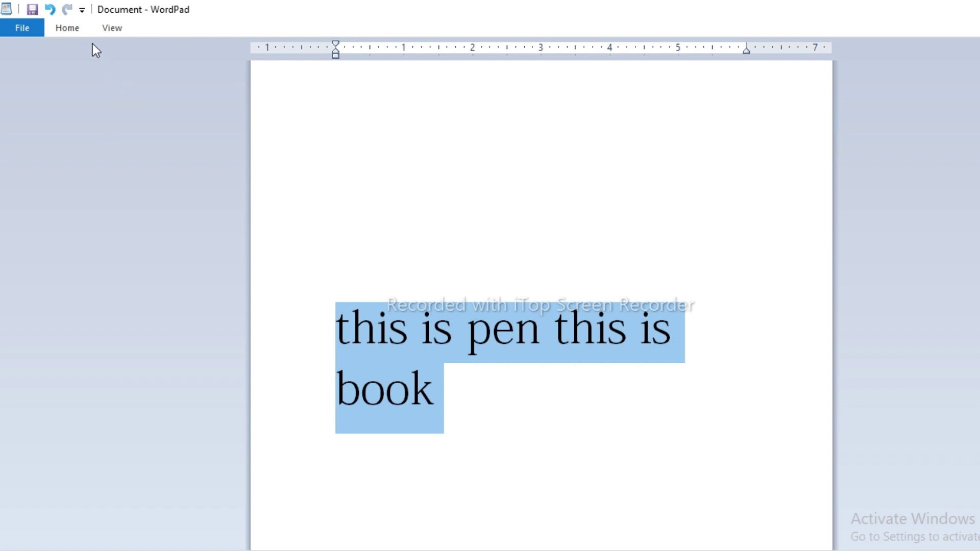
click(77, 29)
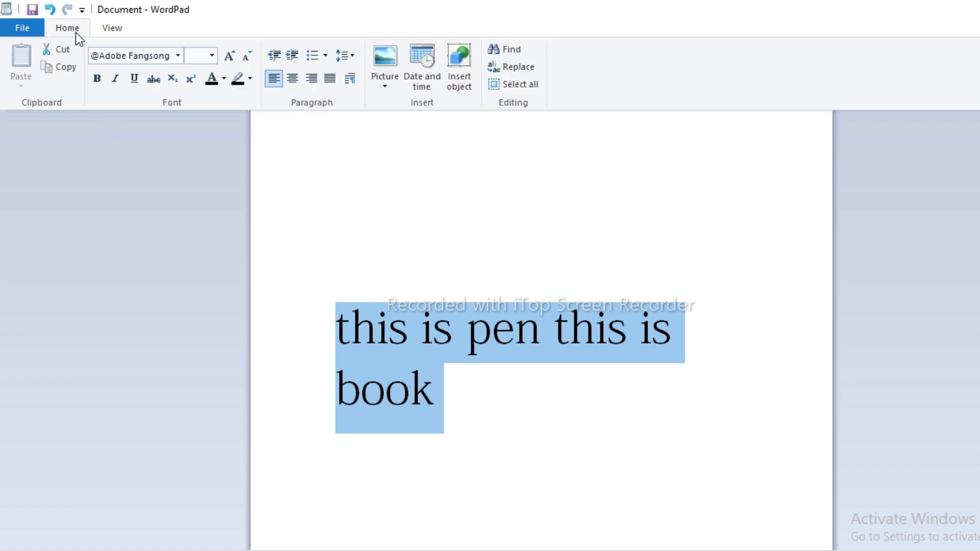
click(155, 83)
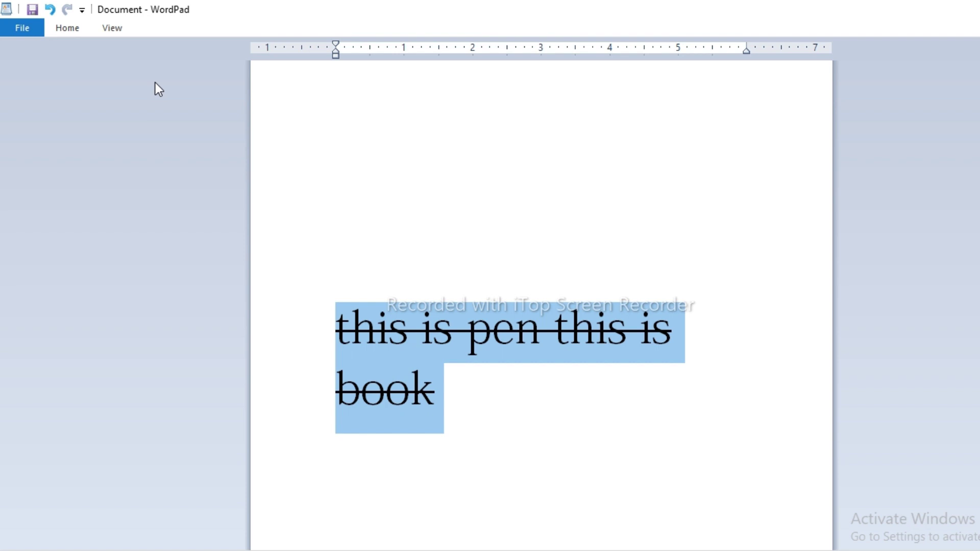
- Remove the strikethrough, try superscript and subscript, then return the sentence to normal baseline
click(69, 29)
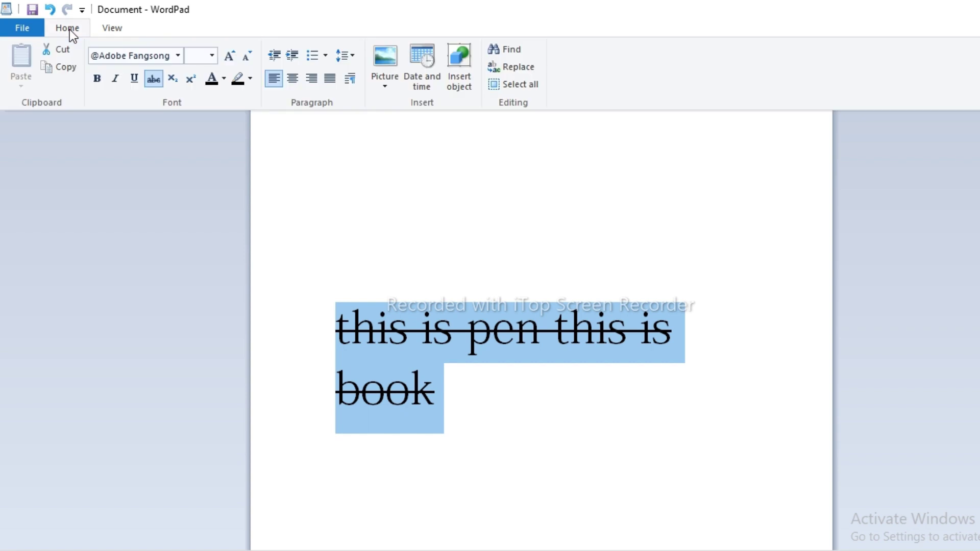
click(155, 82)
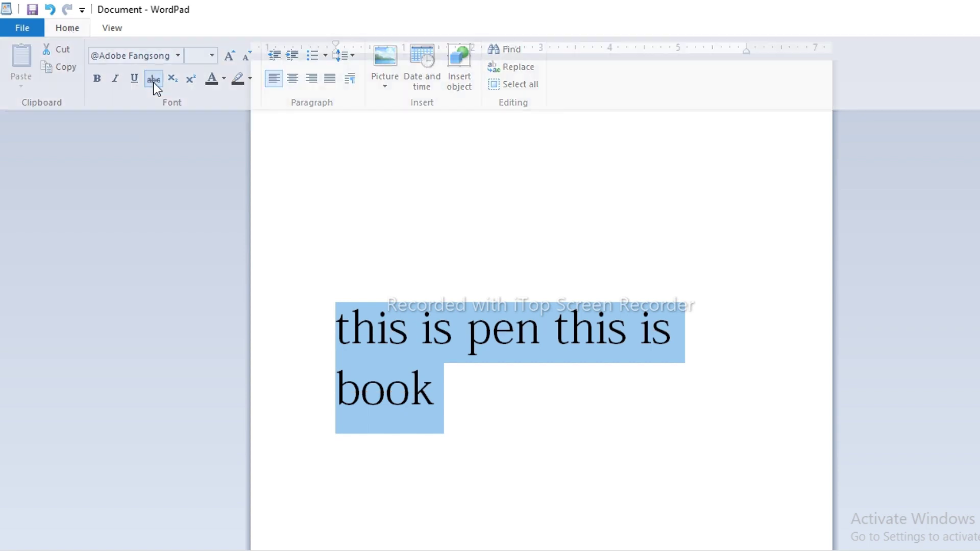
click(191, 79)
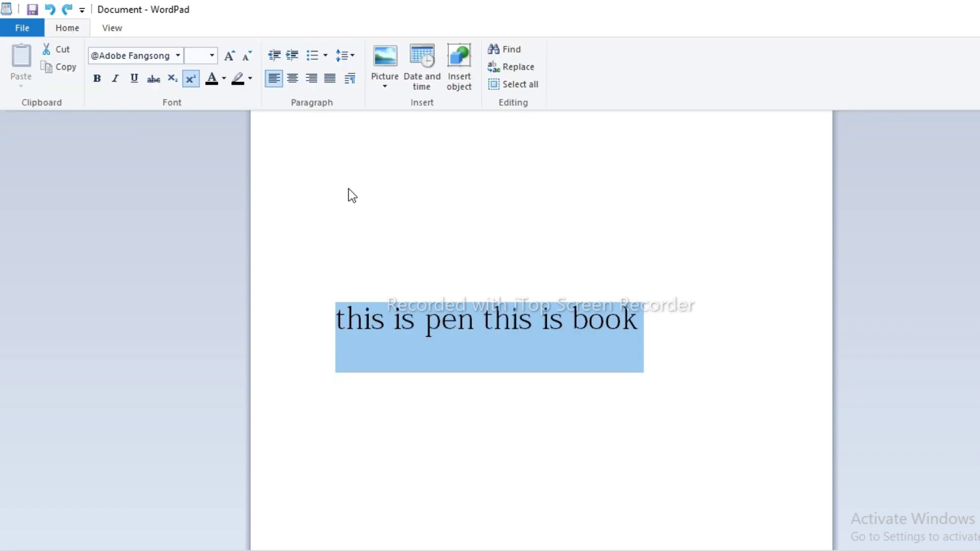
click(177, 77)
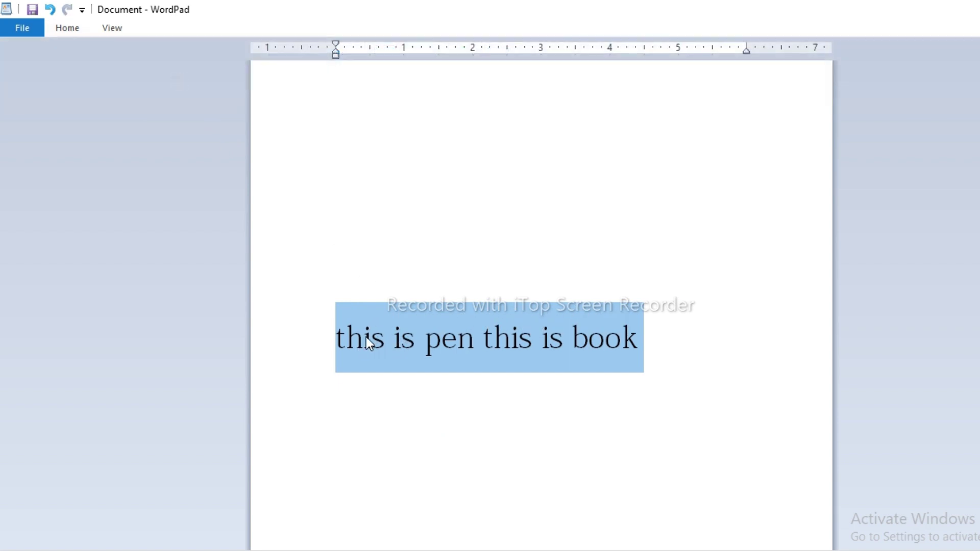
click(68, 29)
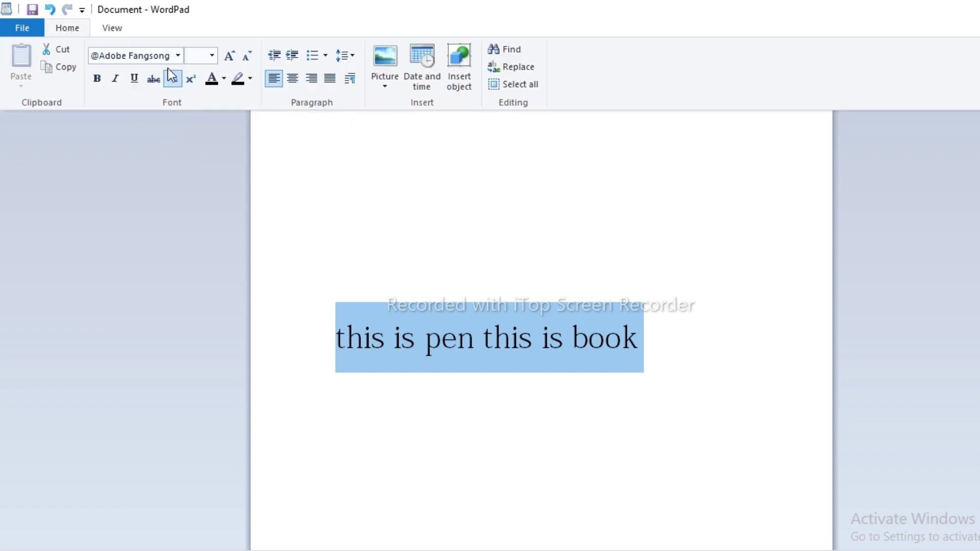
click(190, 80)
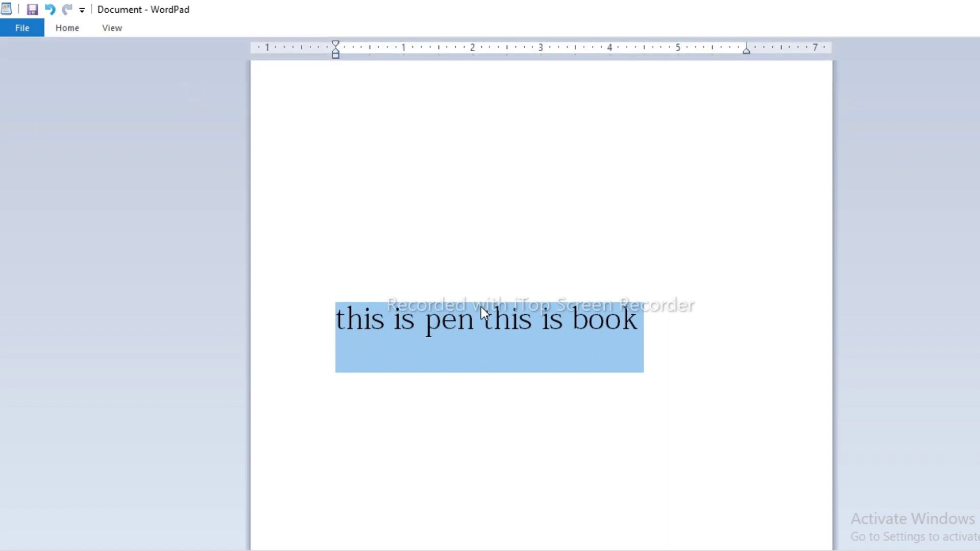
click(71, 32)
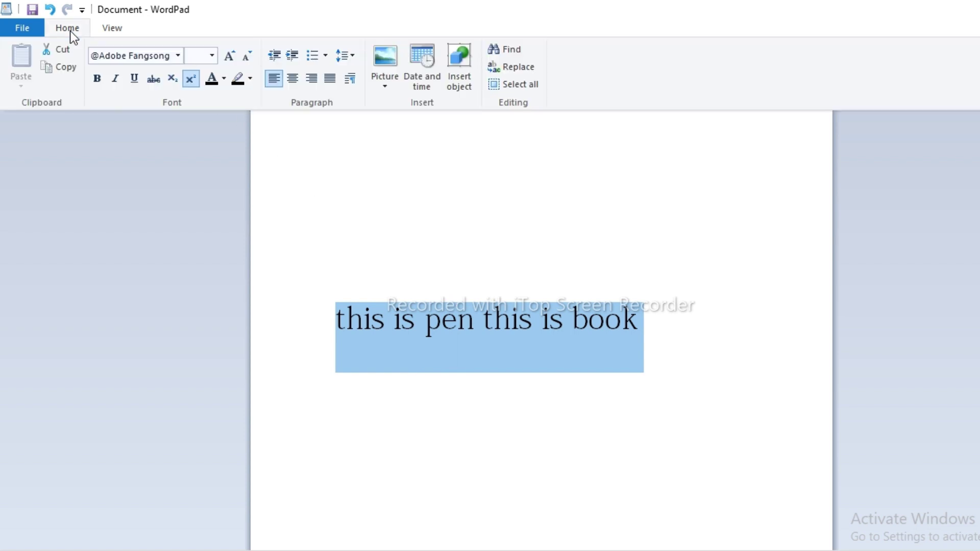
click(193, 81)
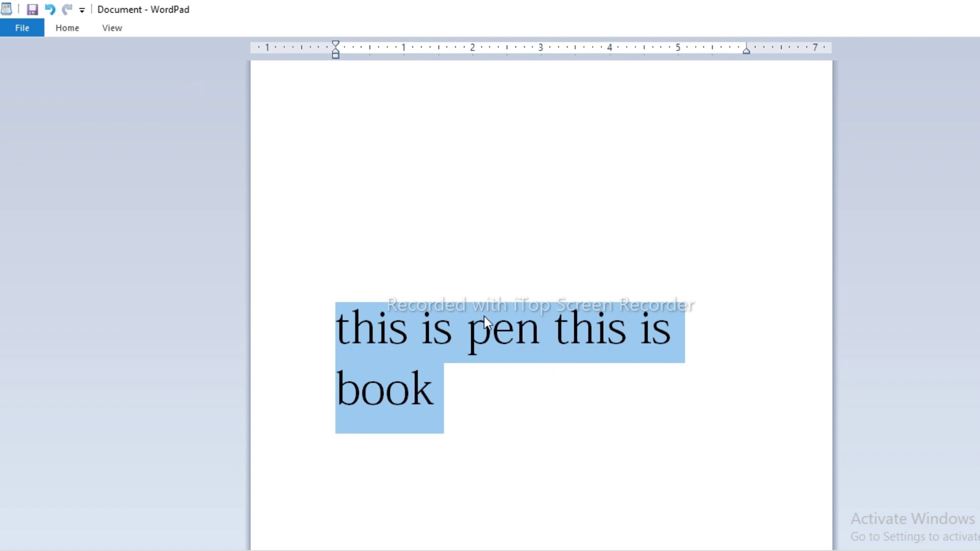
click(67, 28)
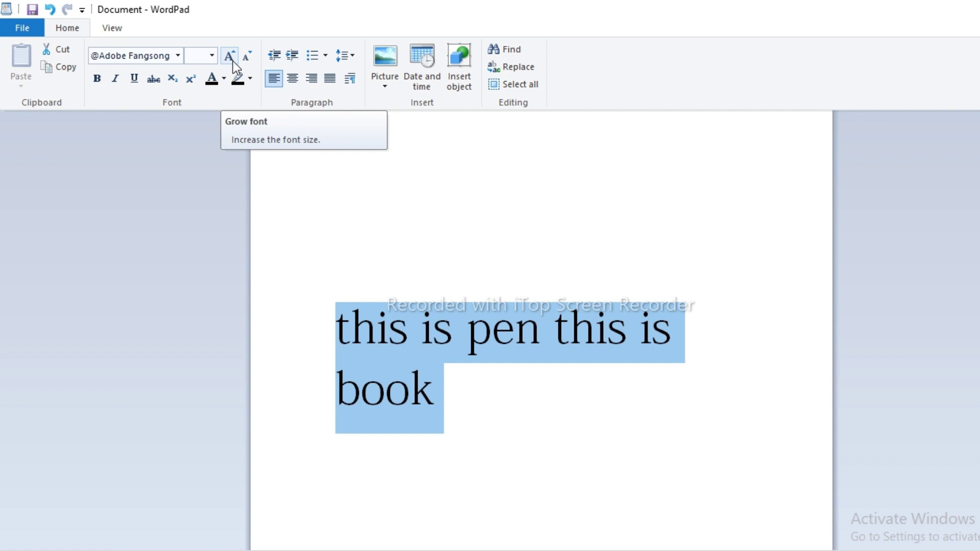
click(212, 55)
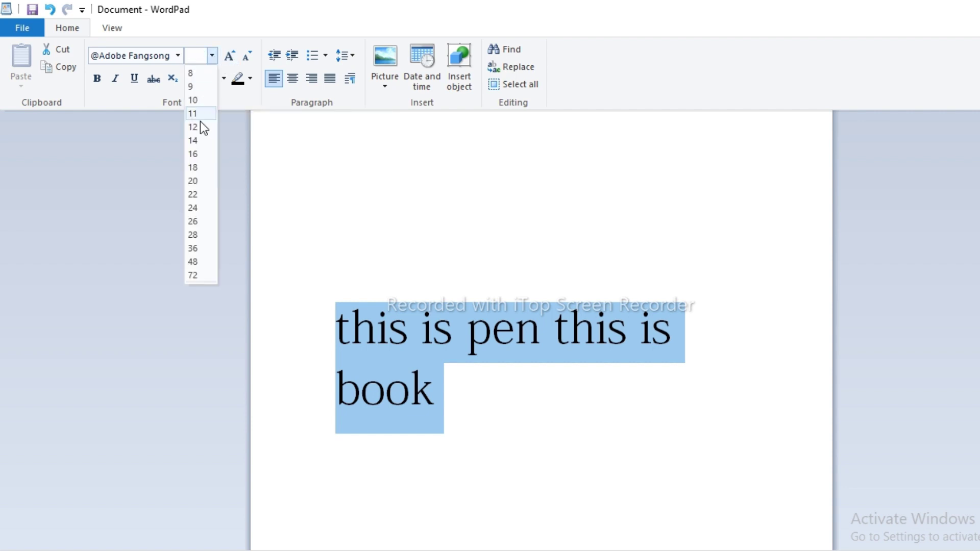
click(212, 56)
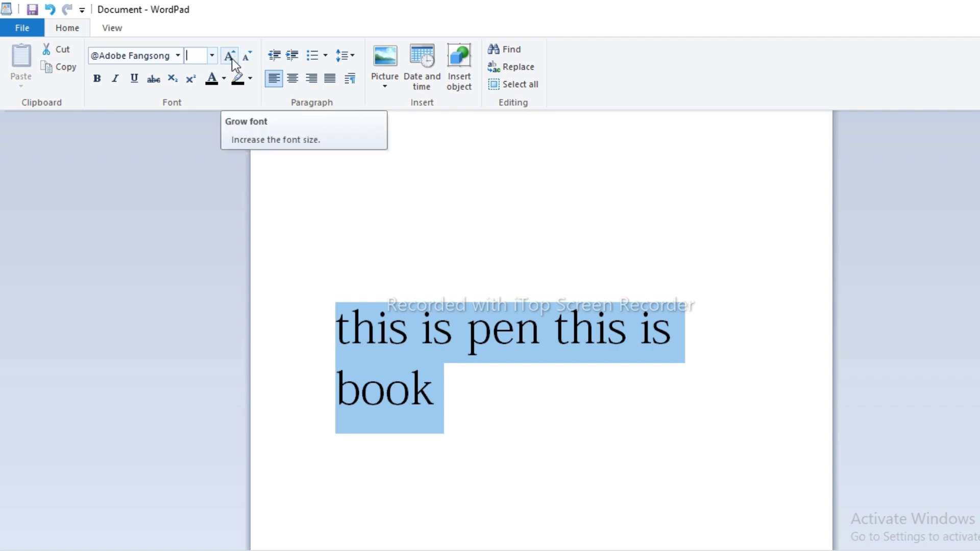
click(231, 57)
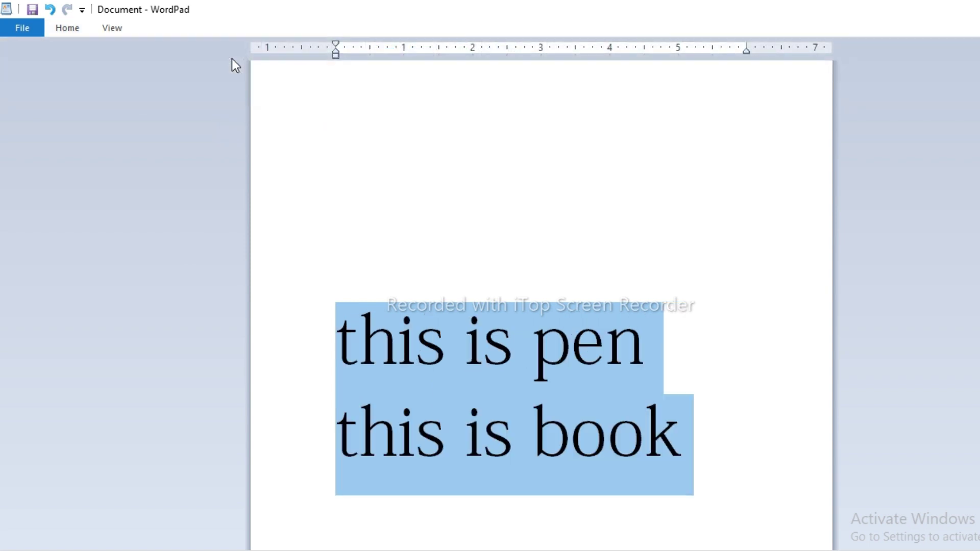
click(77, 34)
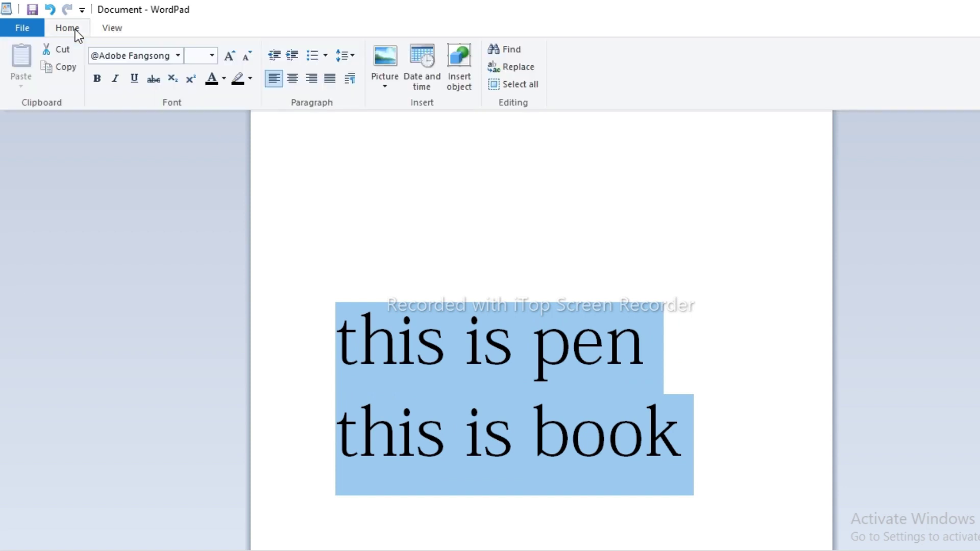
click(244, 58)
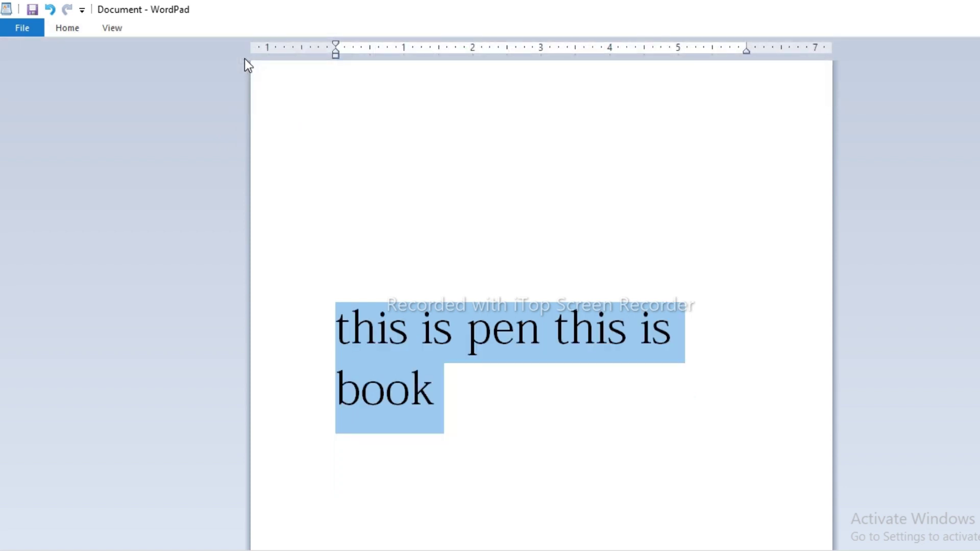
click(75, 33)
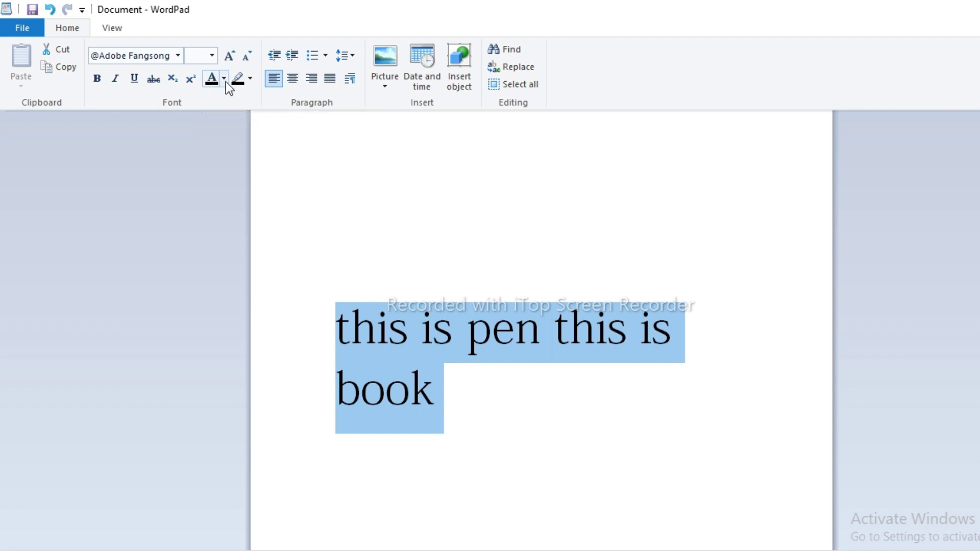
click(225, 79)
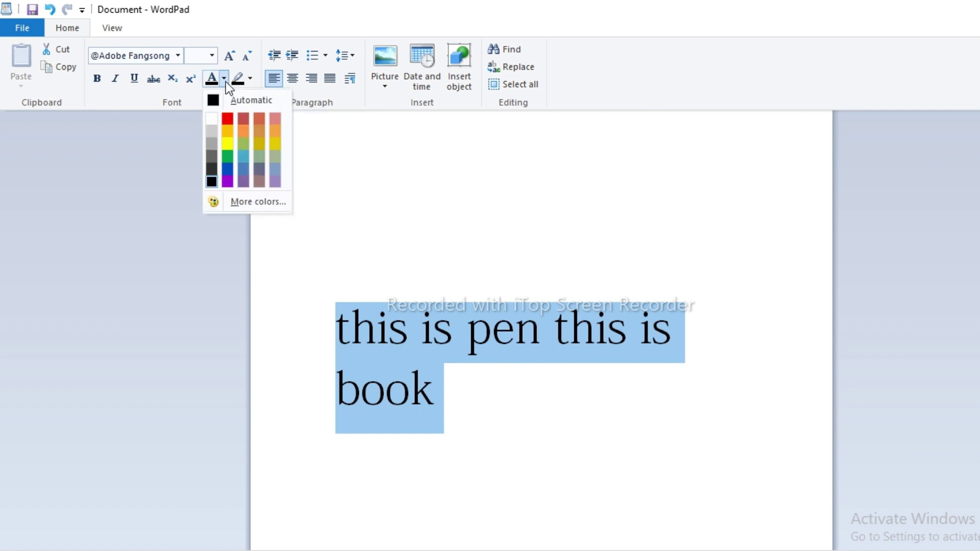
click(227, 122)
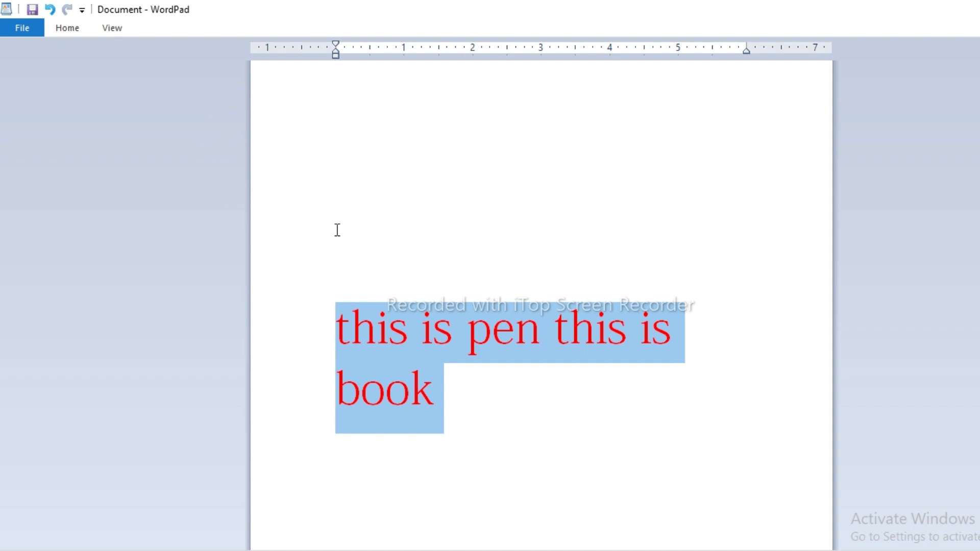
click(392, 301)
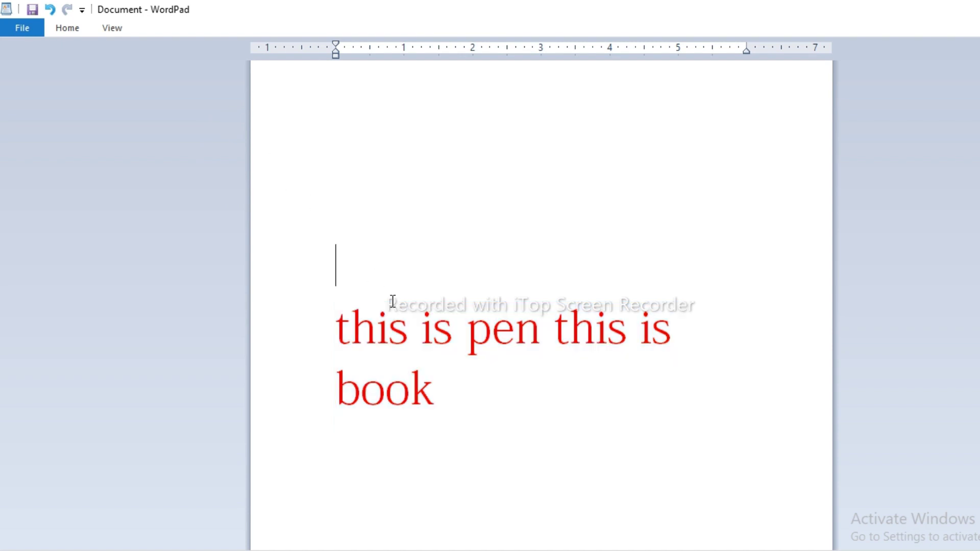
click(402, 340)
drag(337, 332, 416, 399)
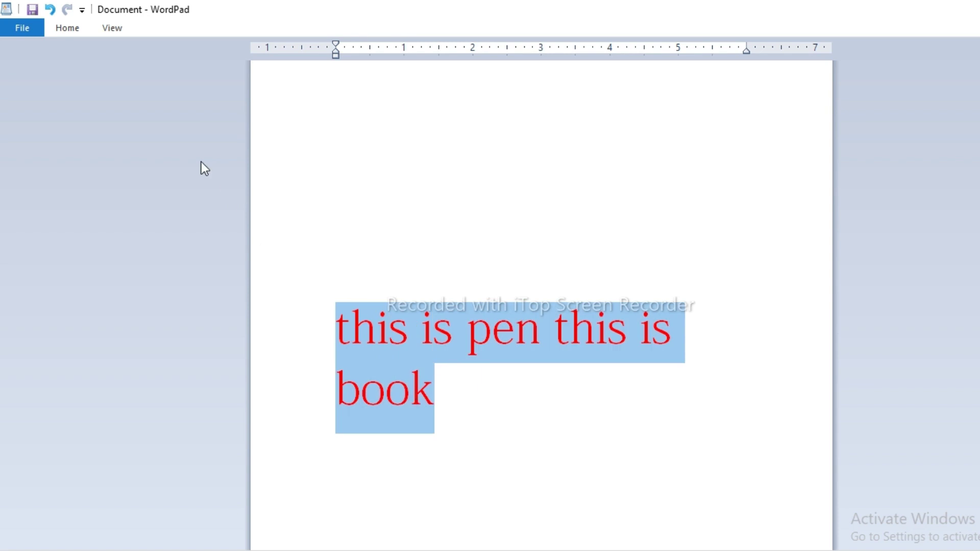
click(68, 30)
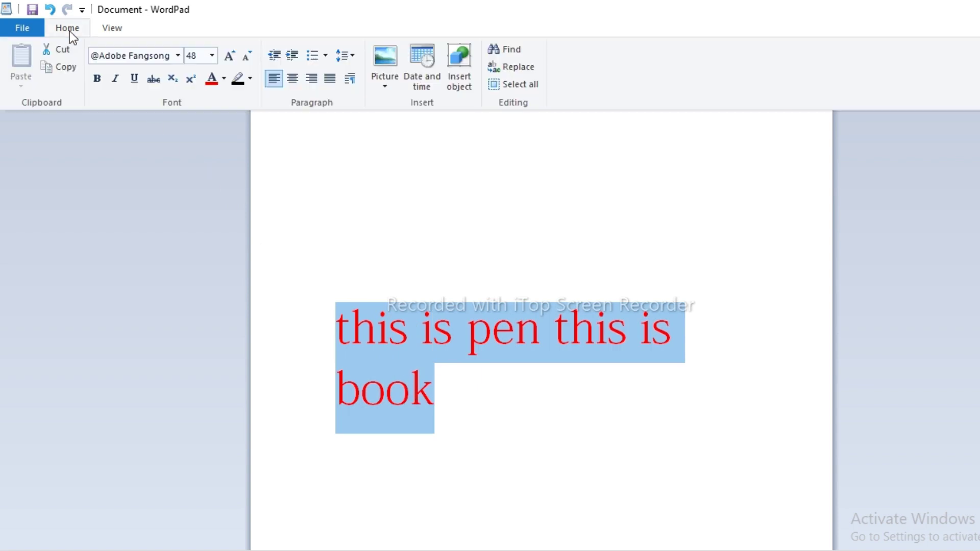
click(223, 78)
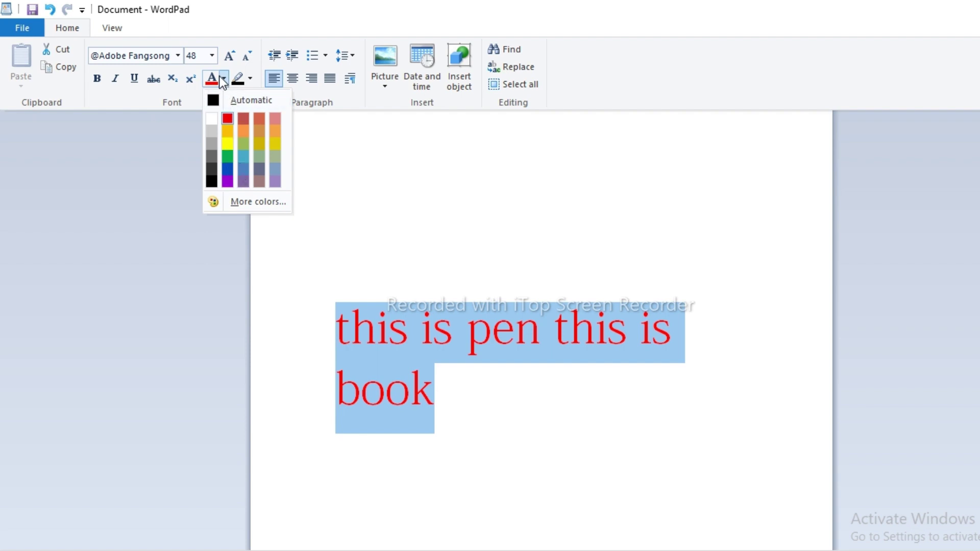
click(229, 82)
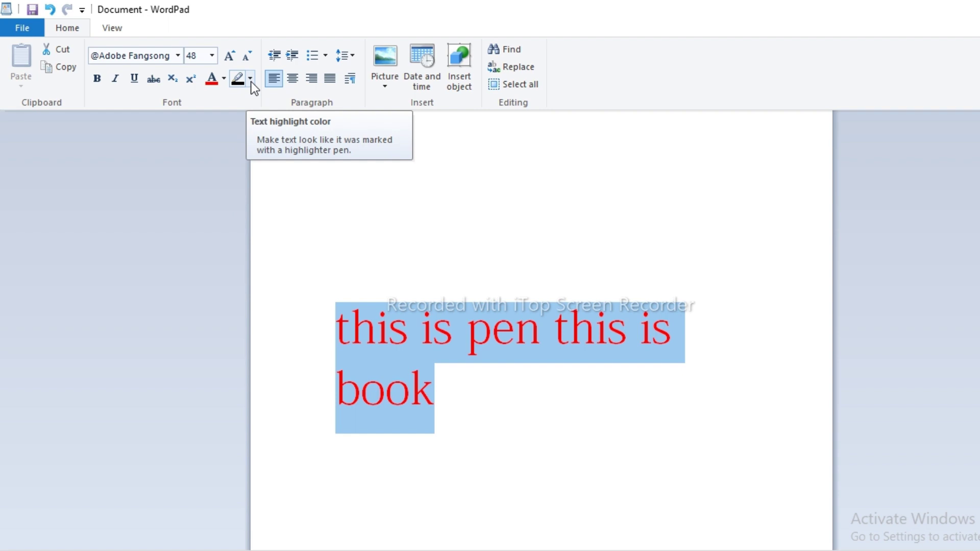
key(ctrl+F1)
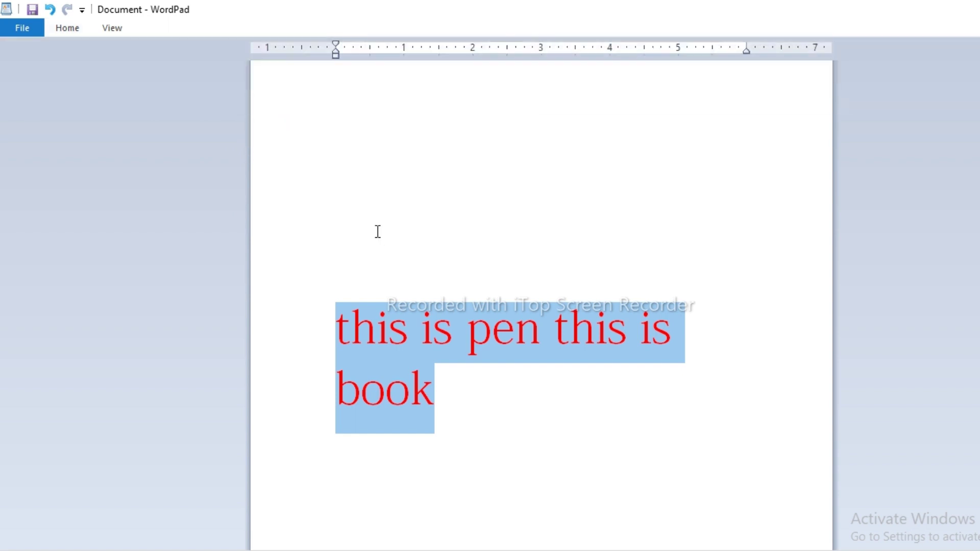
click(399, 282)
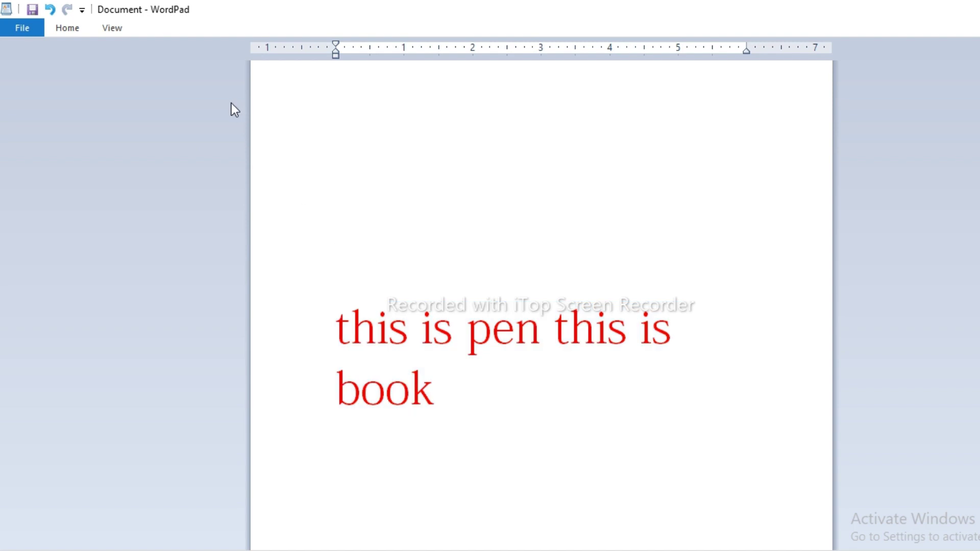
drag(343, 336, 438, 399)
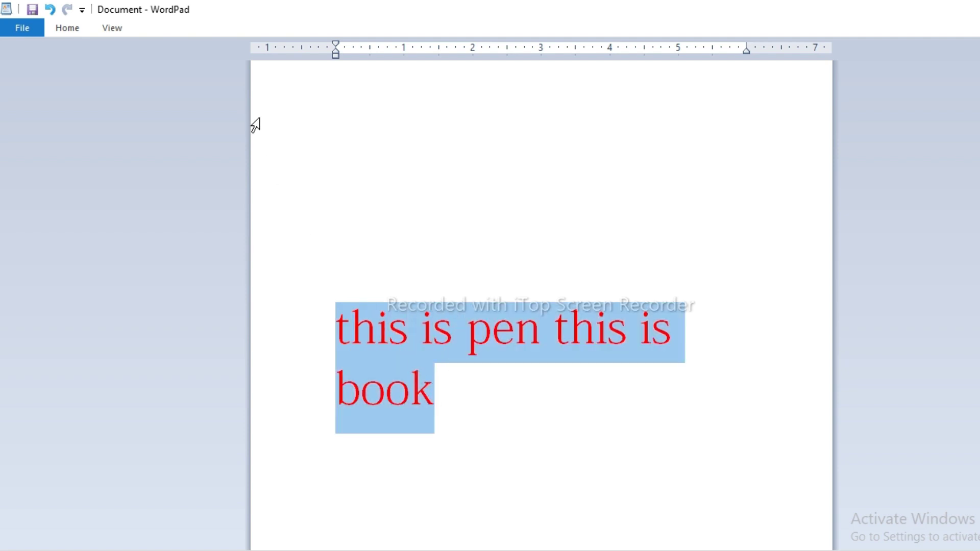
- Highlight the red sentence in dark blue, then undo the highlight
click(73, 32)
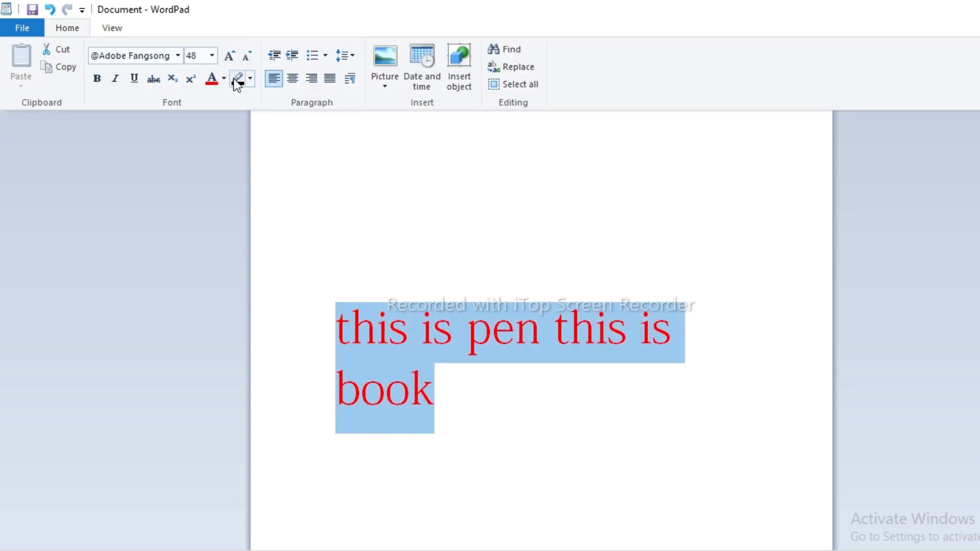
click(246, 80)
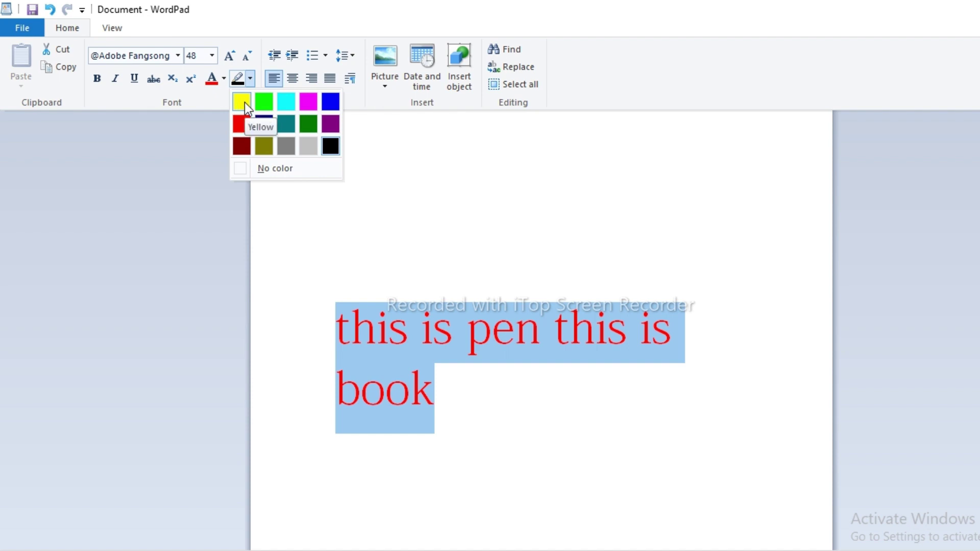
click(331, 102)
key(ctrl+F1)
click(447, 237)
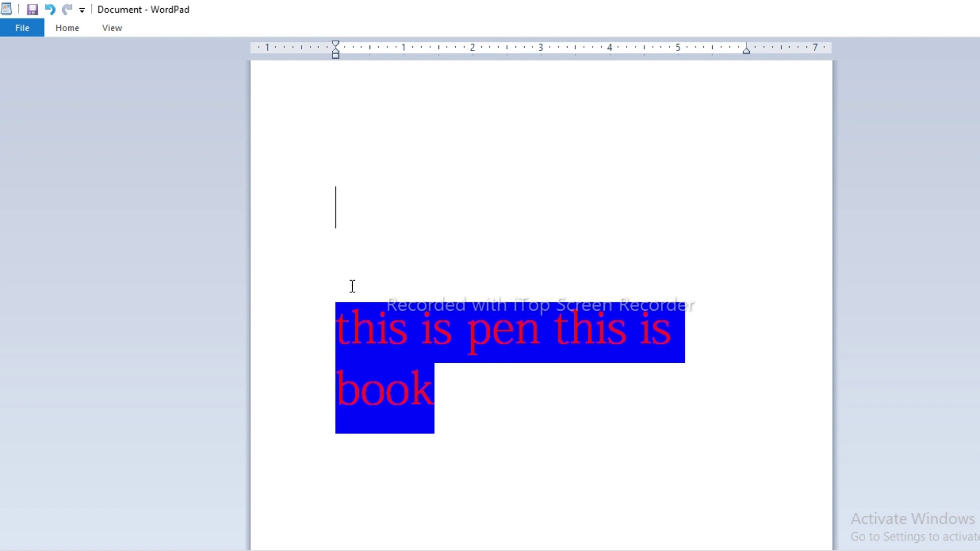
key(ctrl+z)
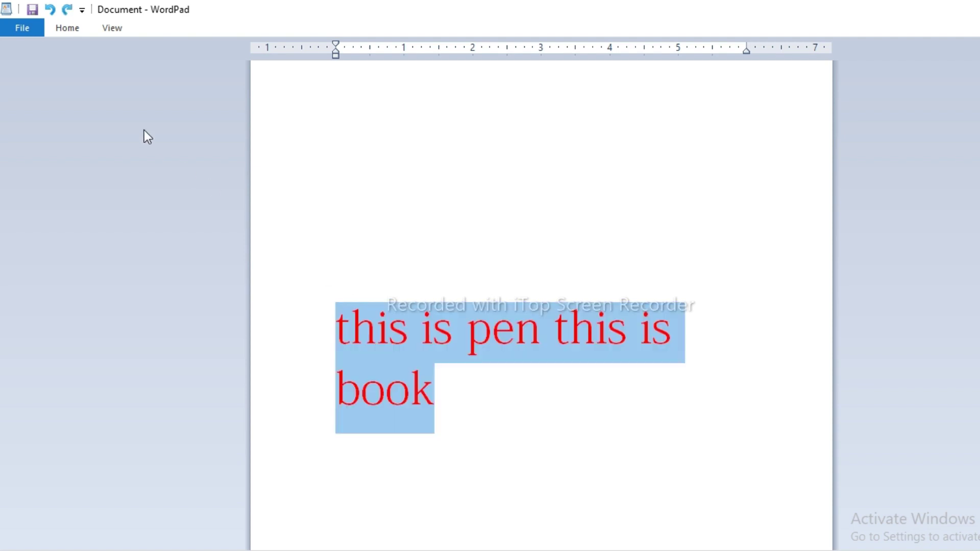
click(69, 29)
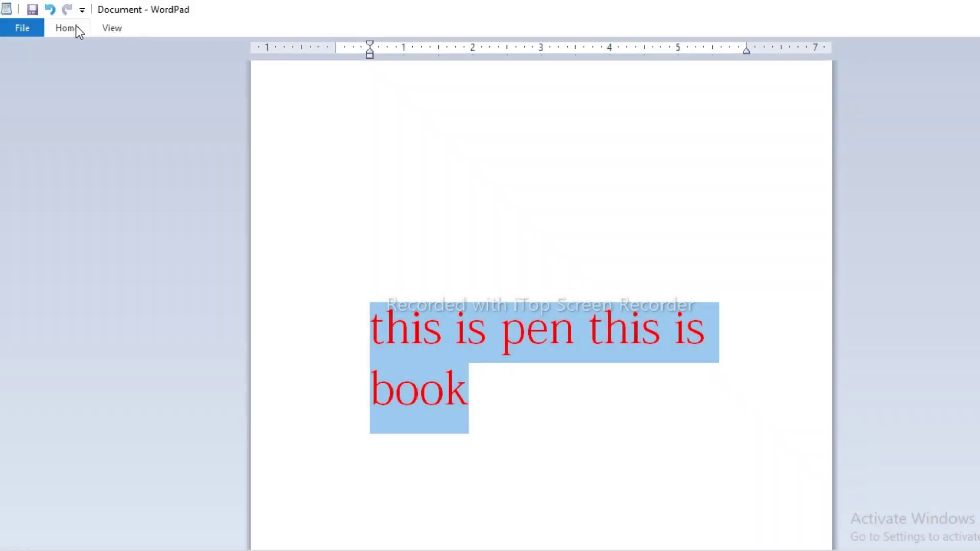
click(76, 30)
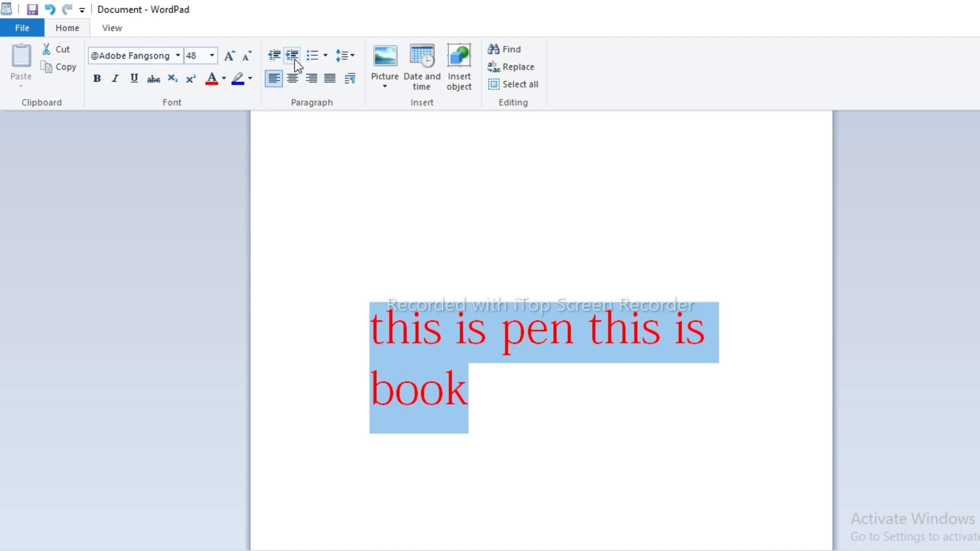
click(276, 57)
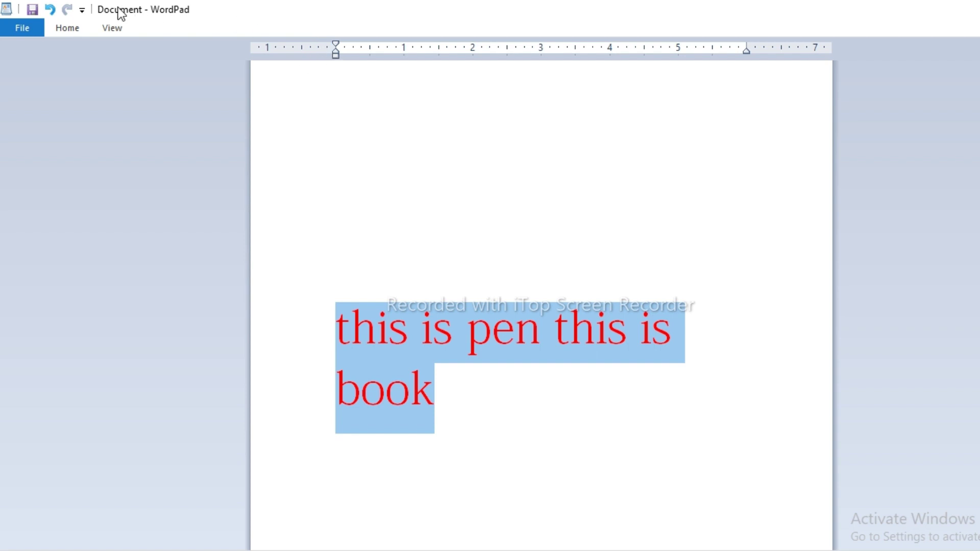
click(69, 28)
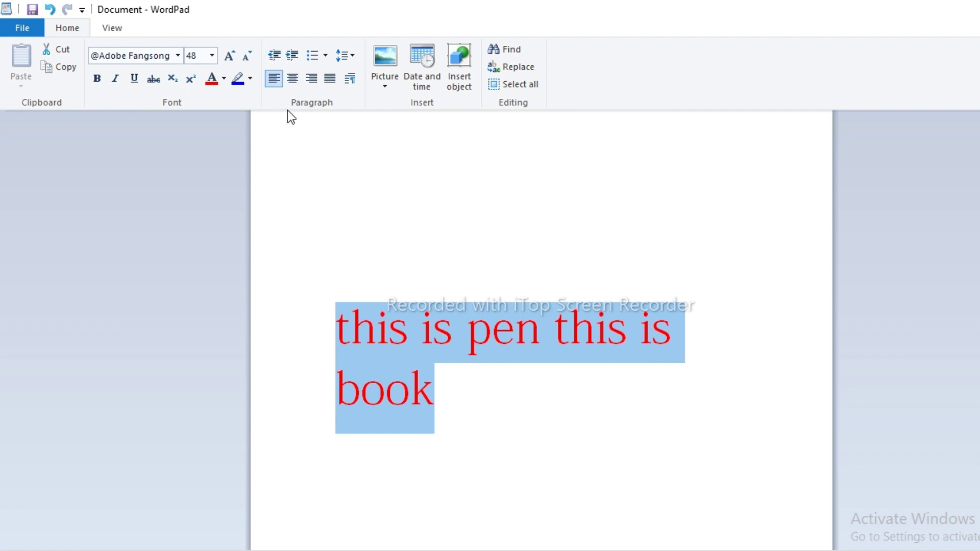
click(277, 55)
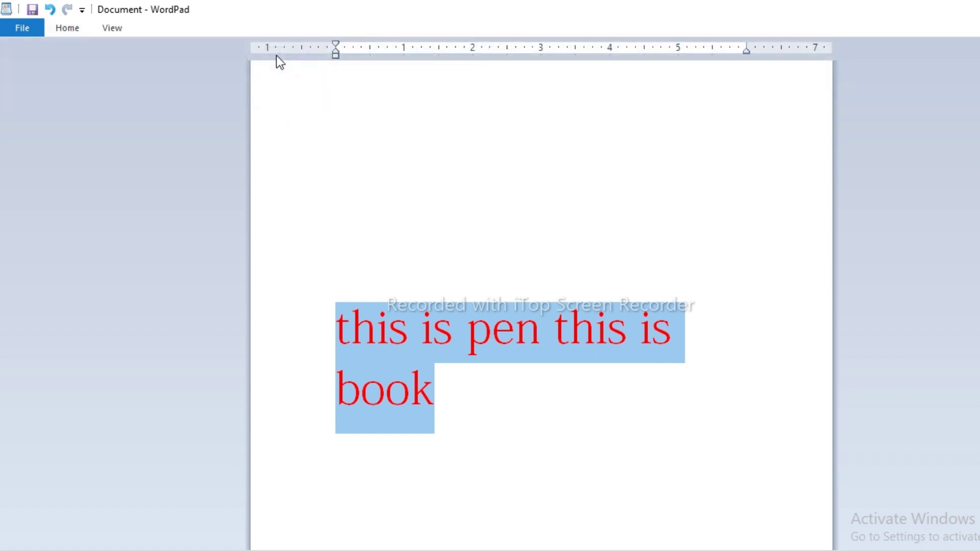
click(71, 28)
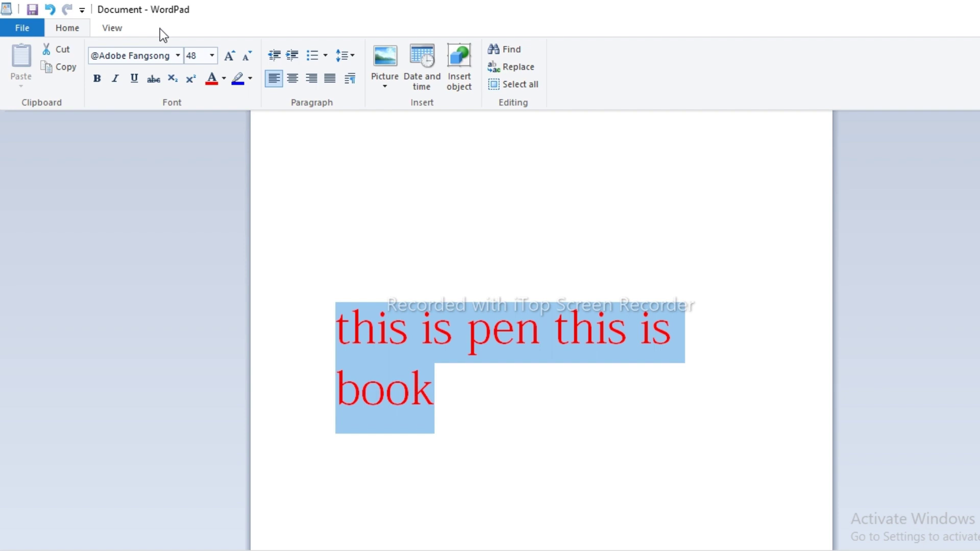
click(295, 54)
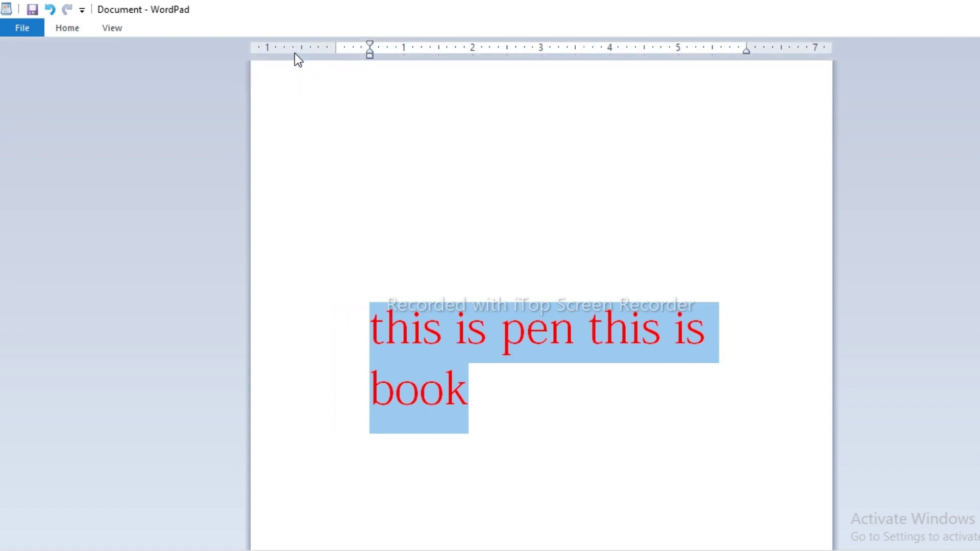
click(72, 28)
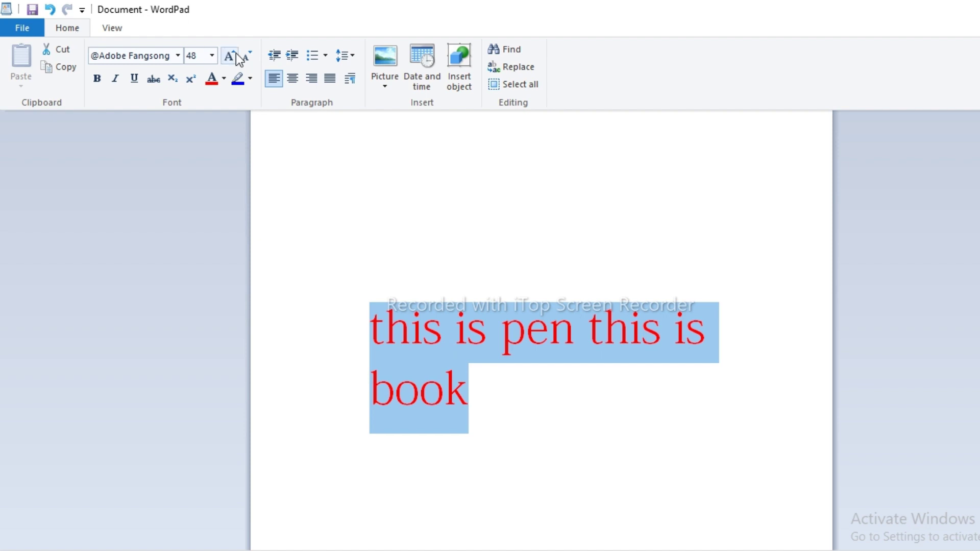
- Turn the red text into a bulleted list
click(325, 56)
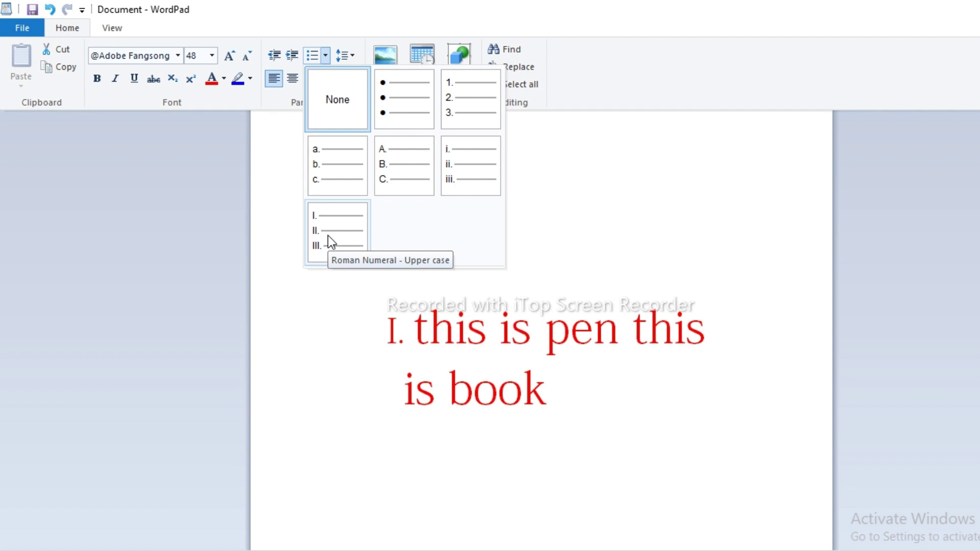
click(406, 102)
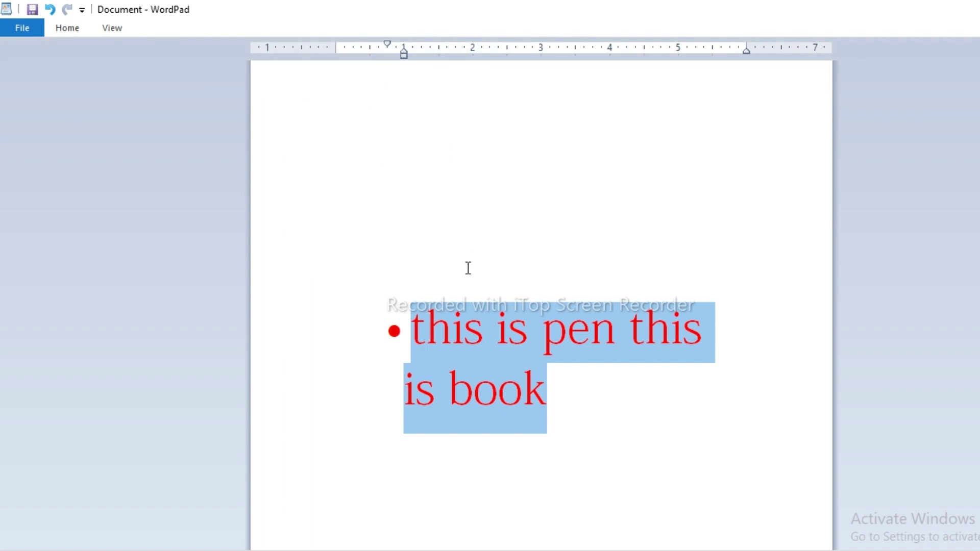
click(387, 330)
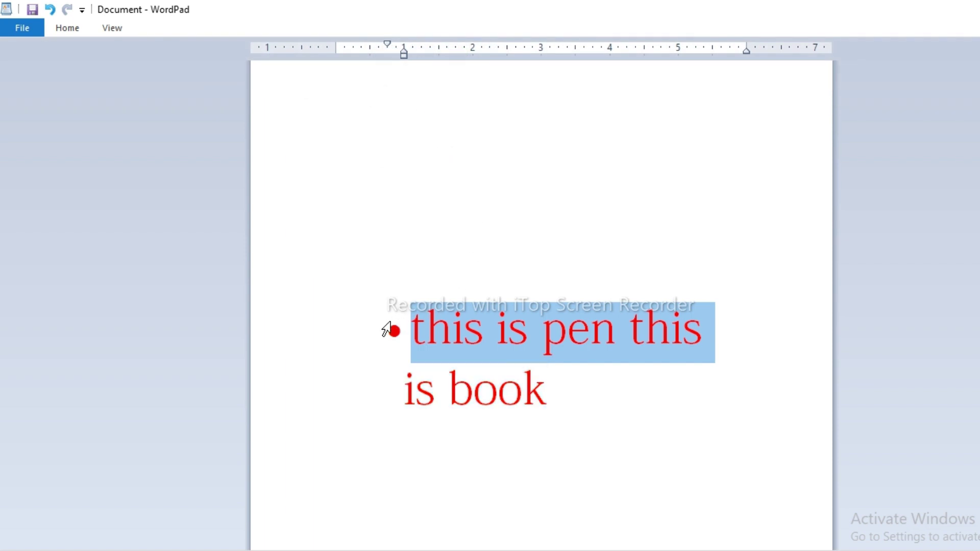
click(558, 392)
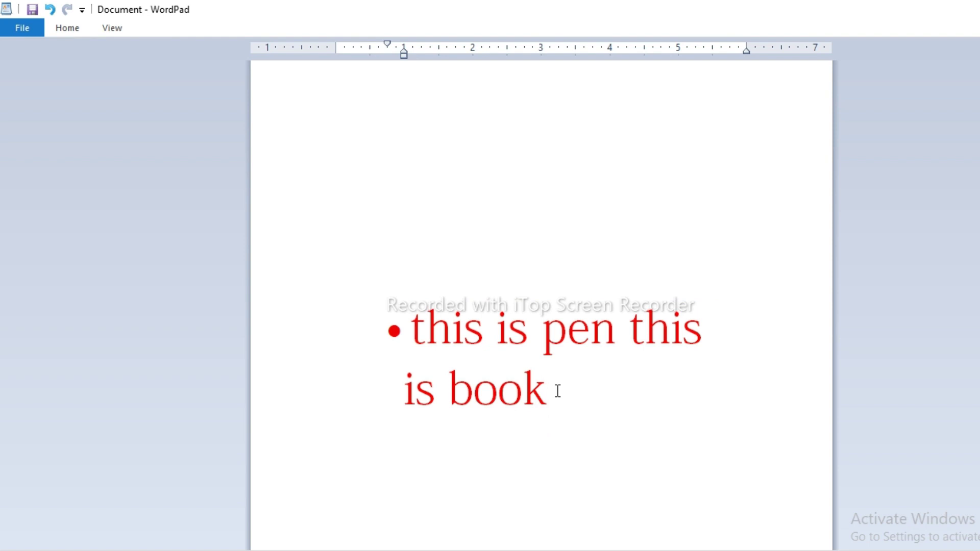
- Split 'this is book' onto its own bullet and add a third bullet 'this is fox'
click(621, 335)
key(Return)
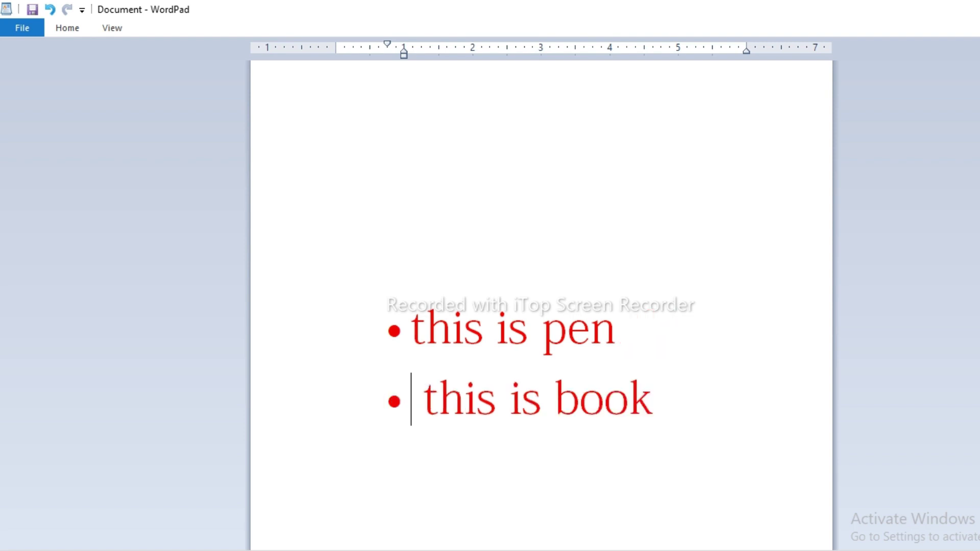
key(Right)
click(653, 405)
key(Return)
text(th)
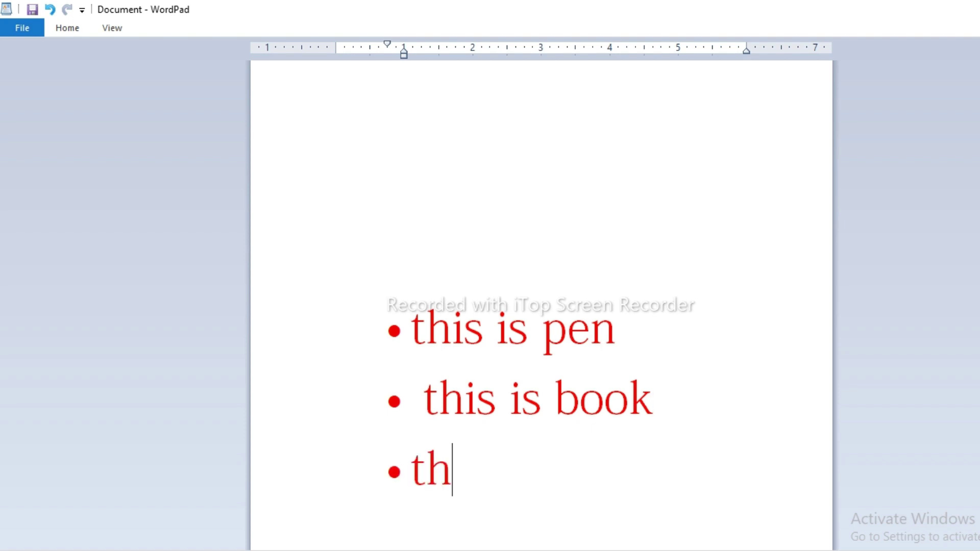
text(is is )
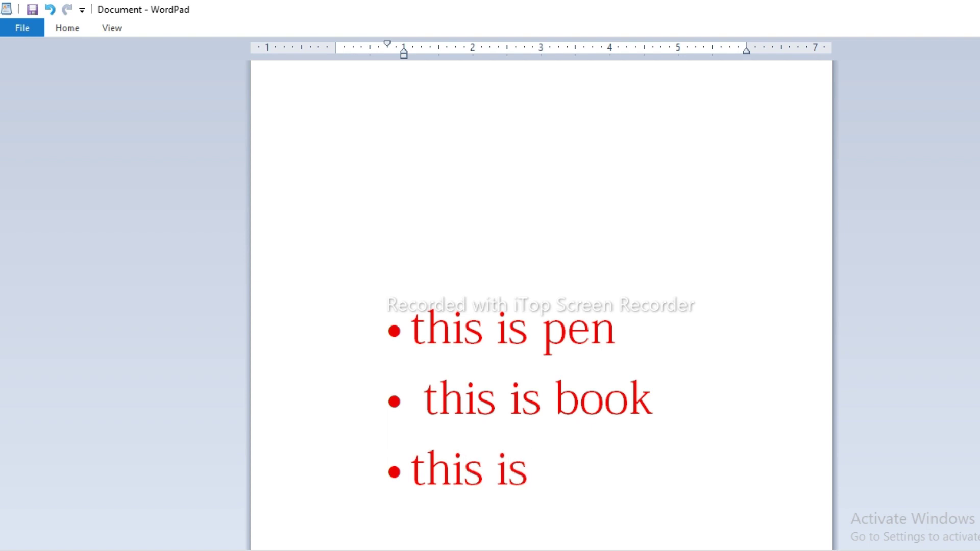
text(fox)
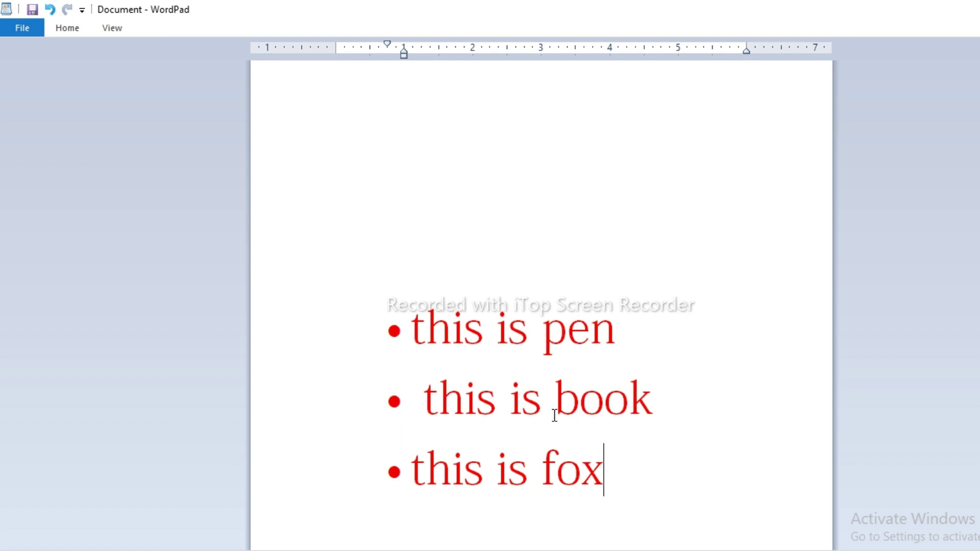
- Select all three lines and set the list style to None to remove the bullets
drag(603, 477, 402, 332)
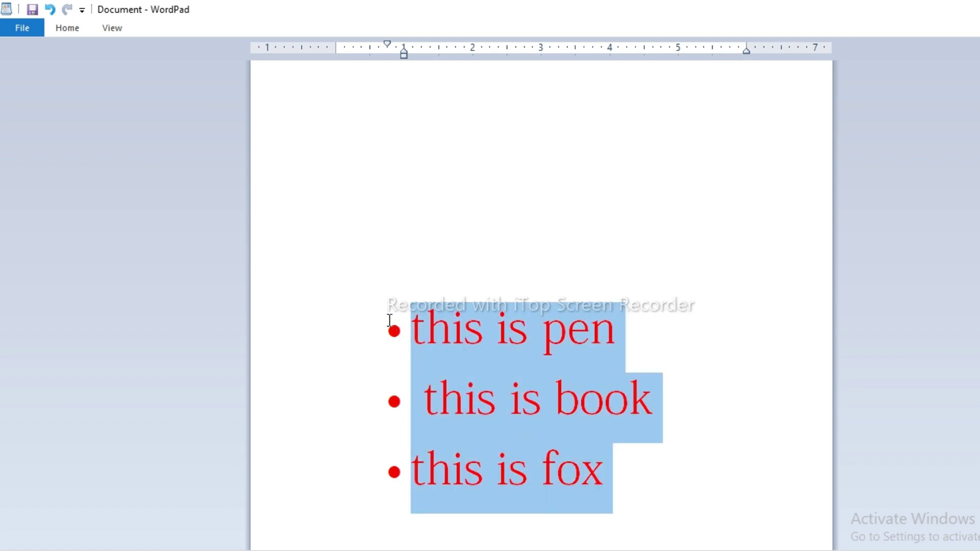
click(69, 28)
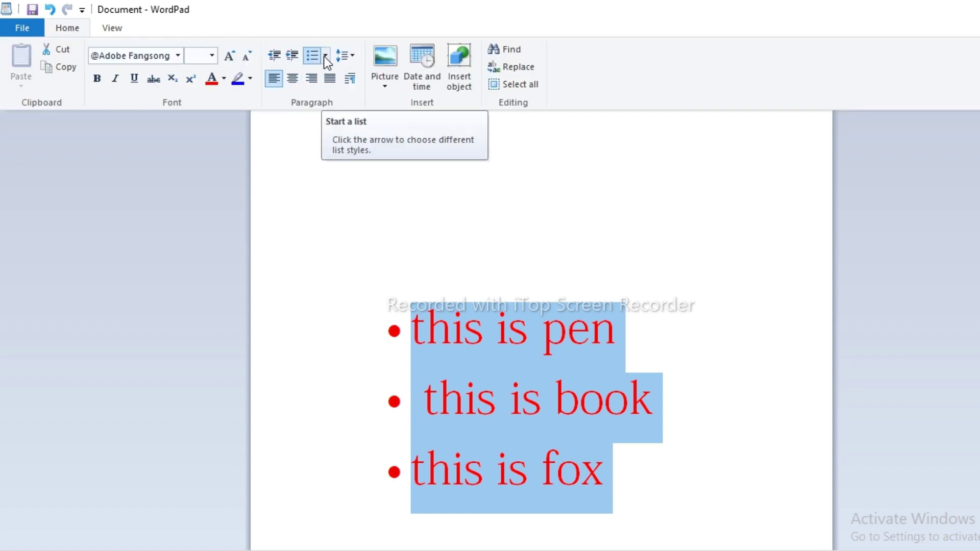
click(325, 56)
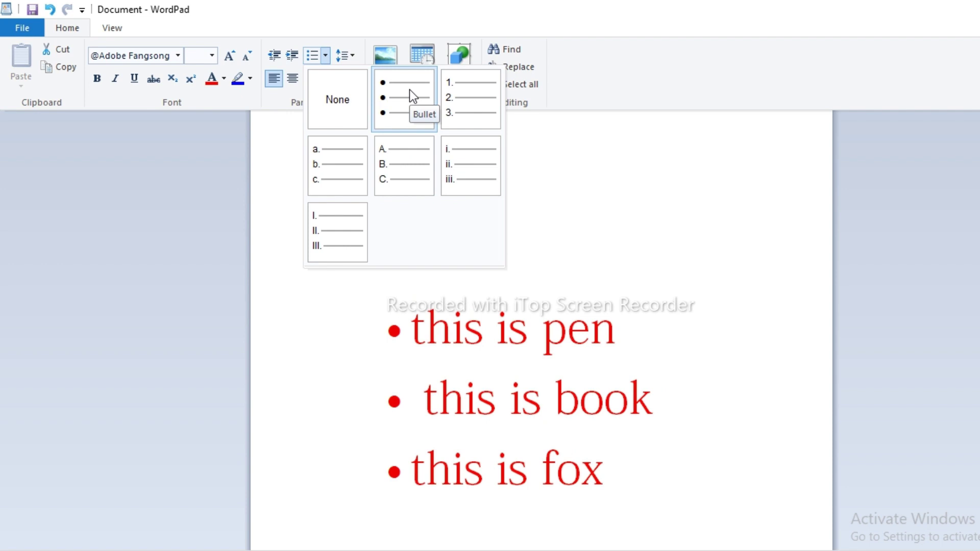
click(330, 101)
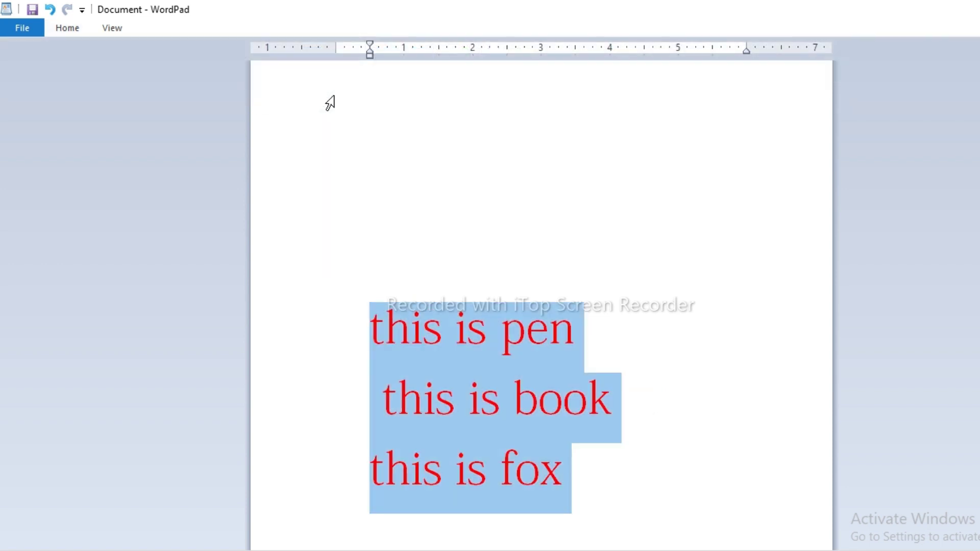
- Collapse the ribbon to show the ruler and center the three red lines
click(63, 31)
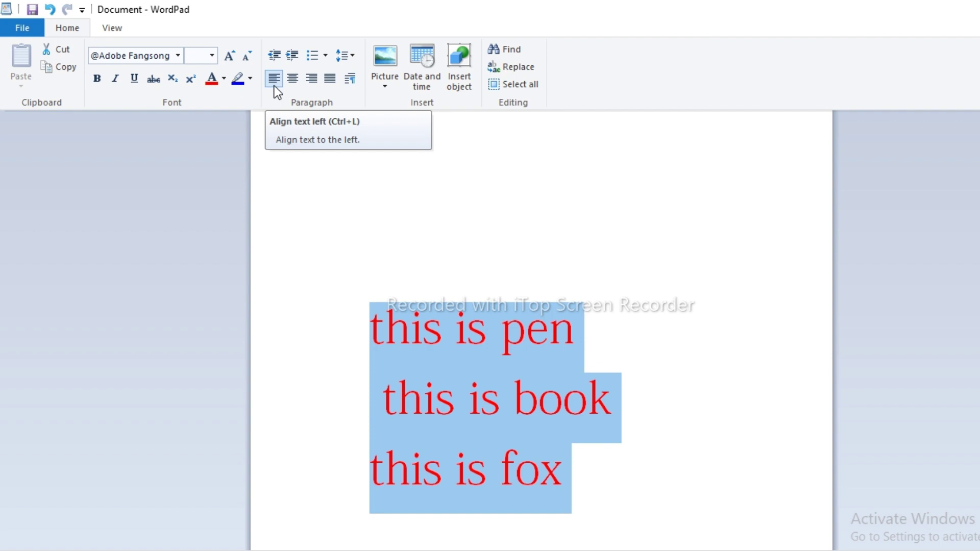
key(ctrl+F1)
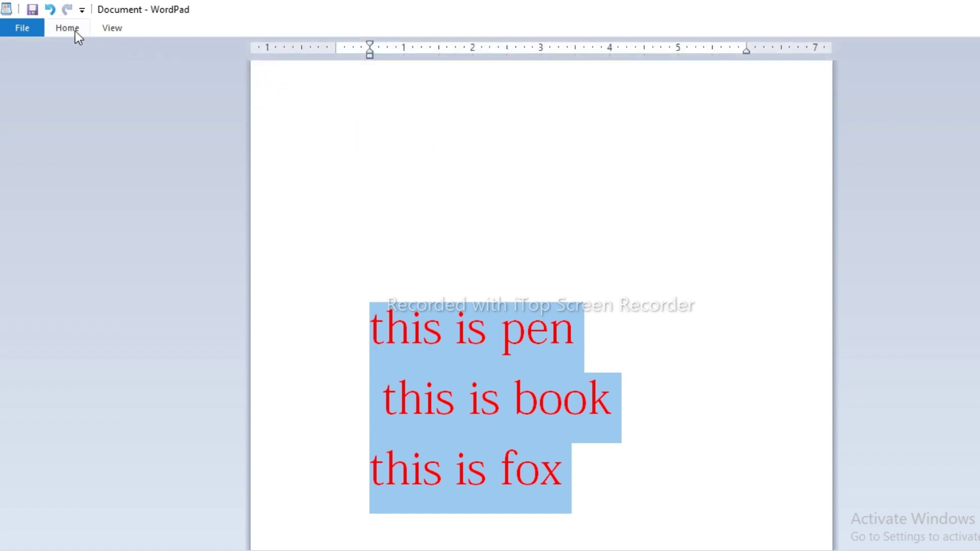
click(73, 29)
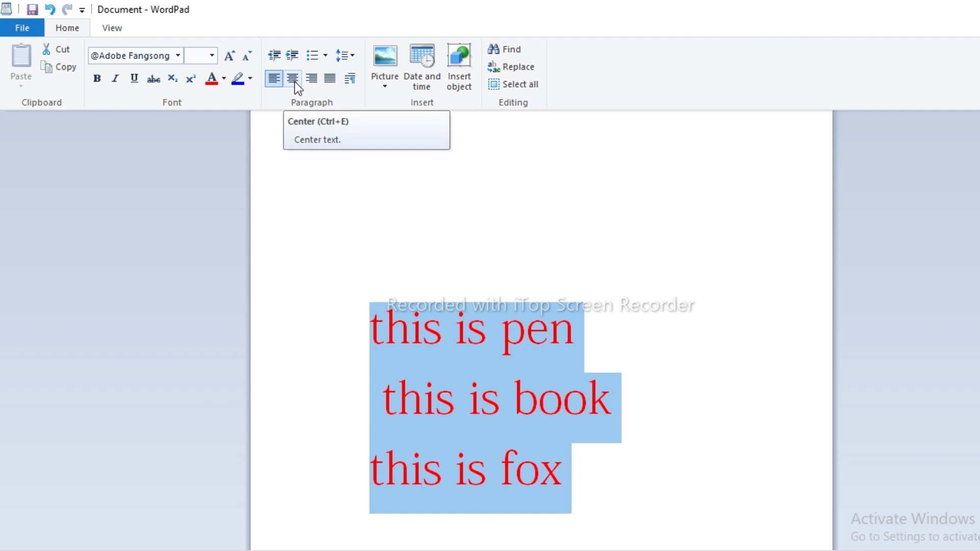
click(295, 82)
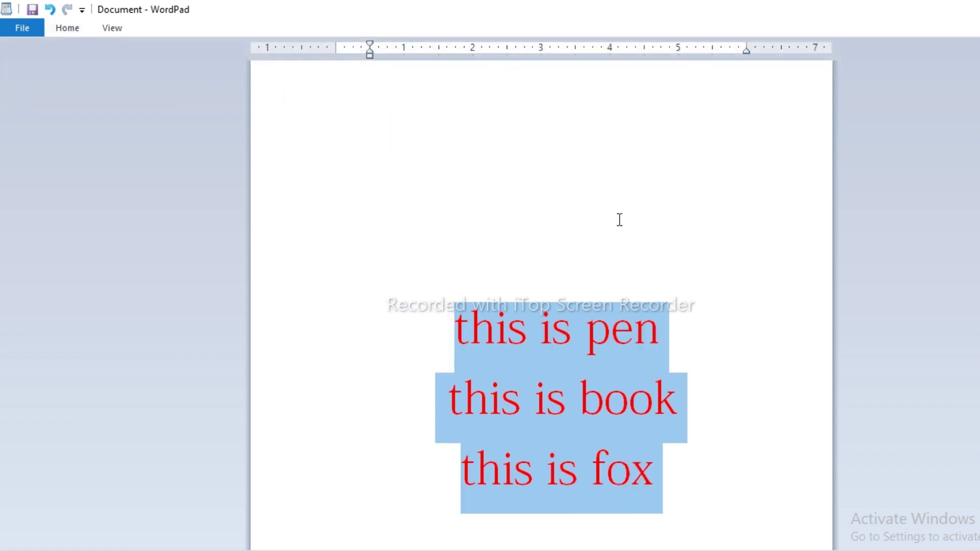
click(662, 470)
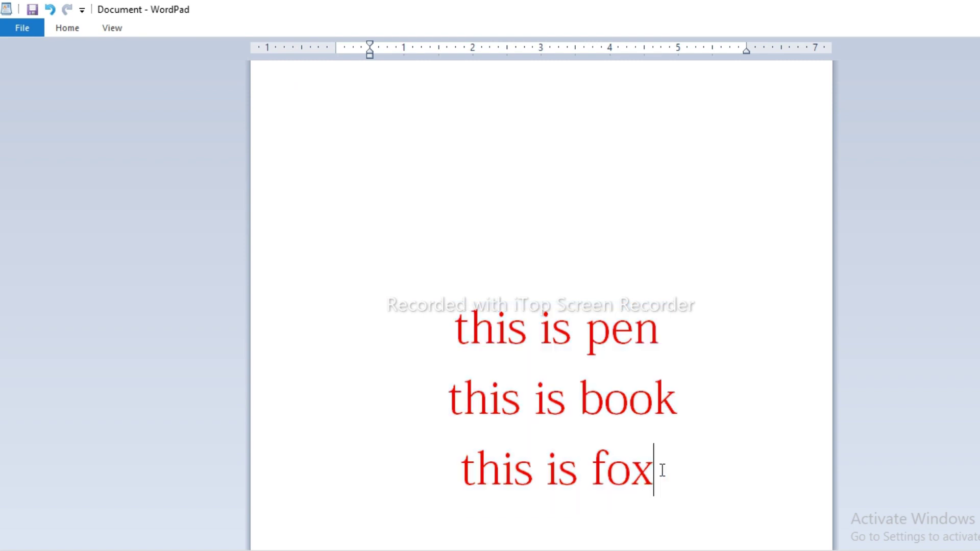
- Add two lines of random letters below the fox sentence
key(Return)
text(hdgsafhadsfsda)
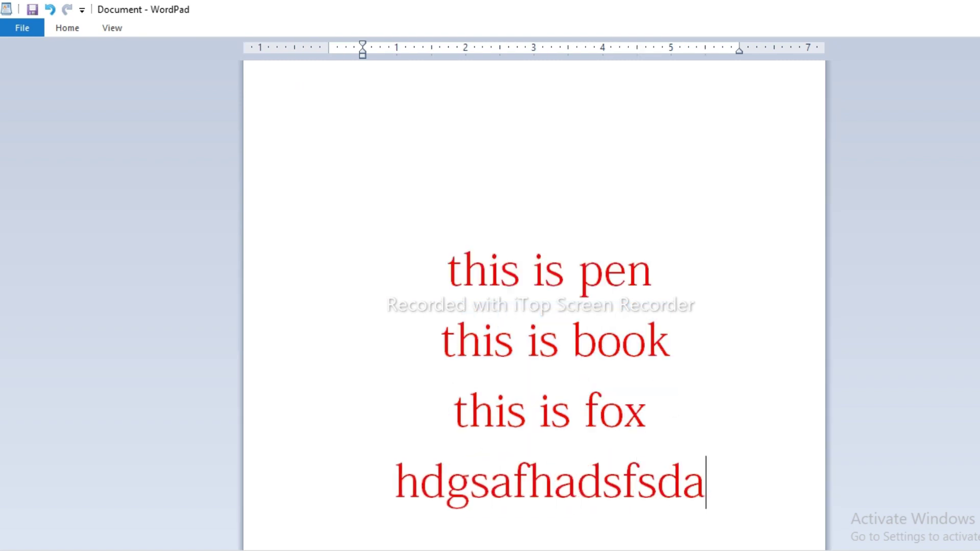
text(fg)
key(Return)
text(dsfsdhsgfsdafsdhafgdsfgsdah)
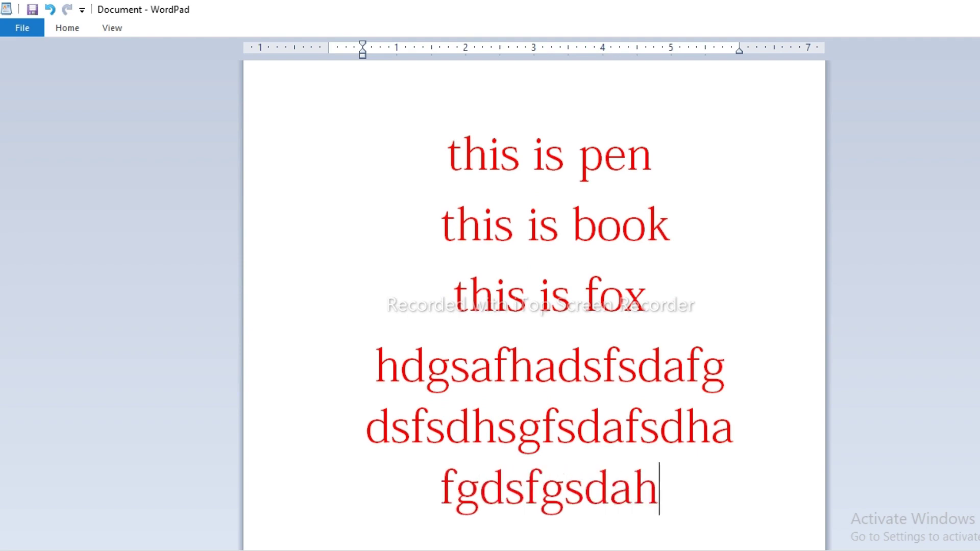
text(fghasgfhsdagfhsdgahfgdshfgsahfasgj)
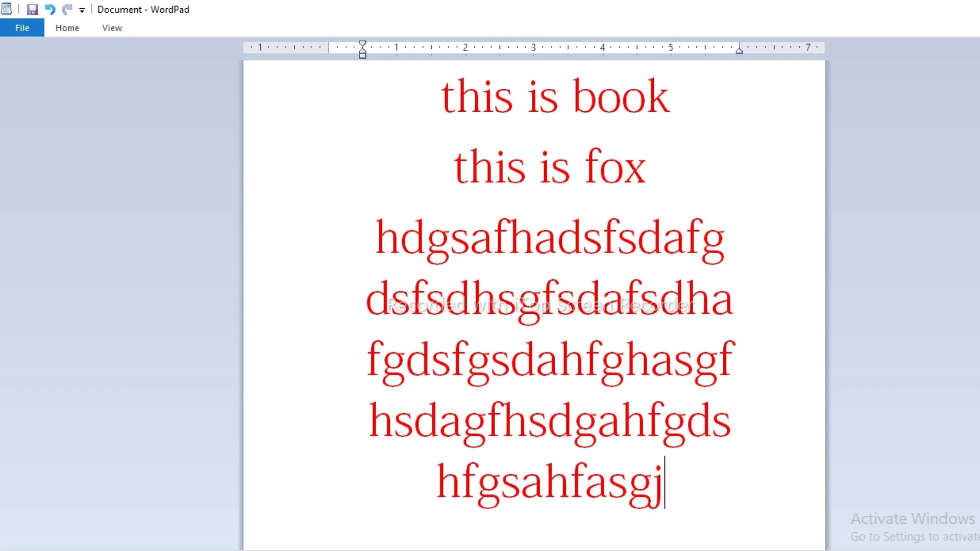
text(fgdsgsagfhgfdsgfhsdgfhsdgf)
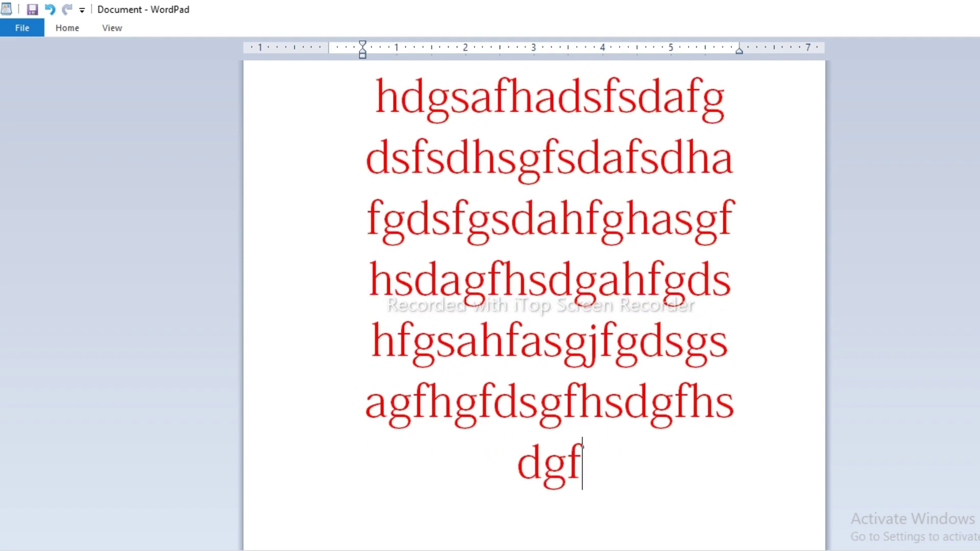
text(dshagfdsagfsa)
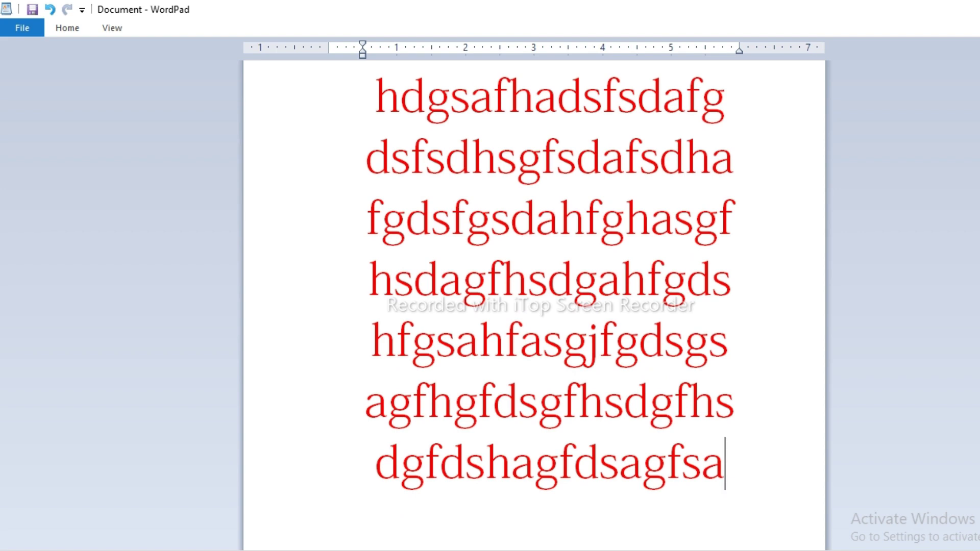
- Select all the text, left-align it, then justify it
key(ctrl+a)
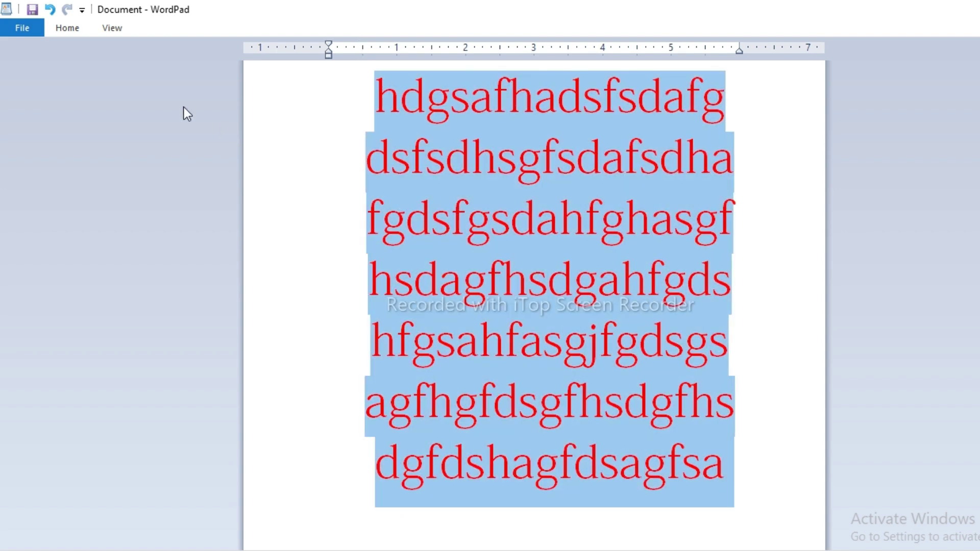
click(72, 30)
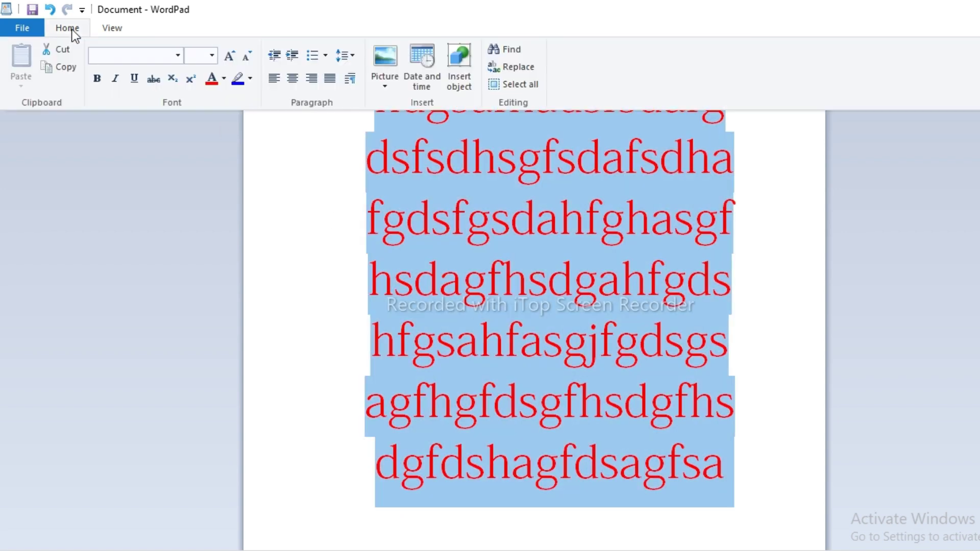
click(280, 80)
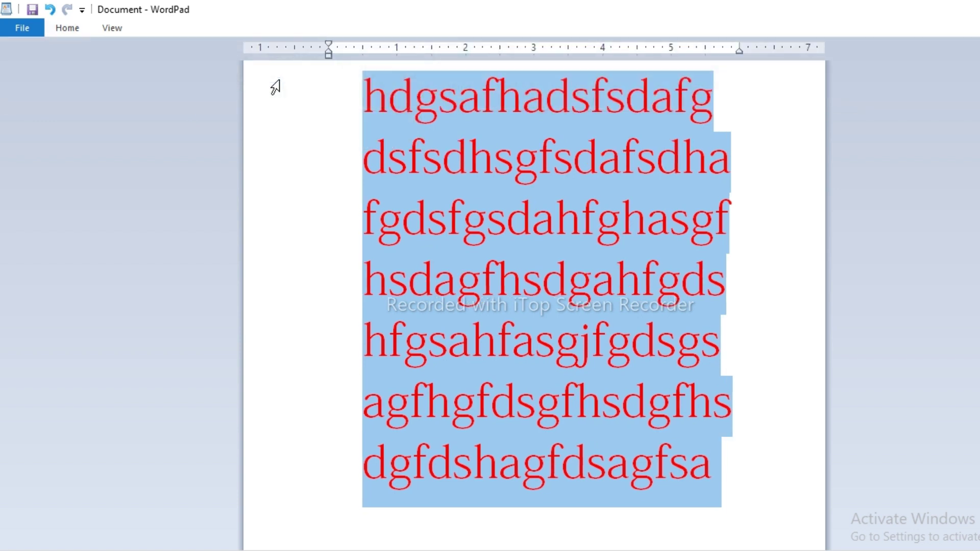
click(69, 29)
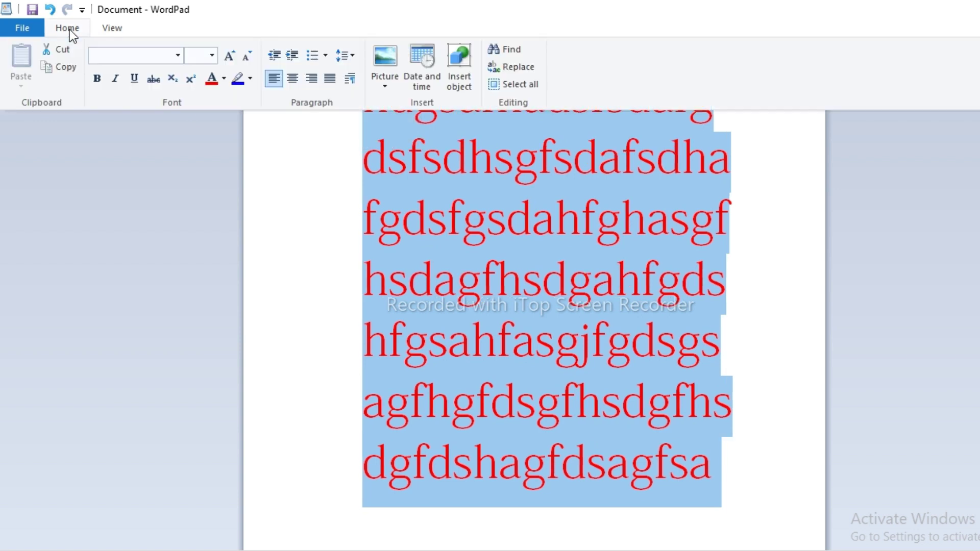
click(328, 82)
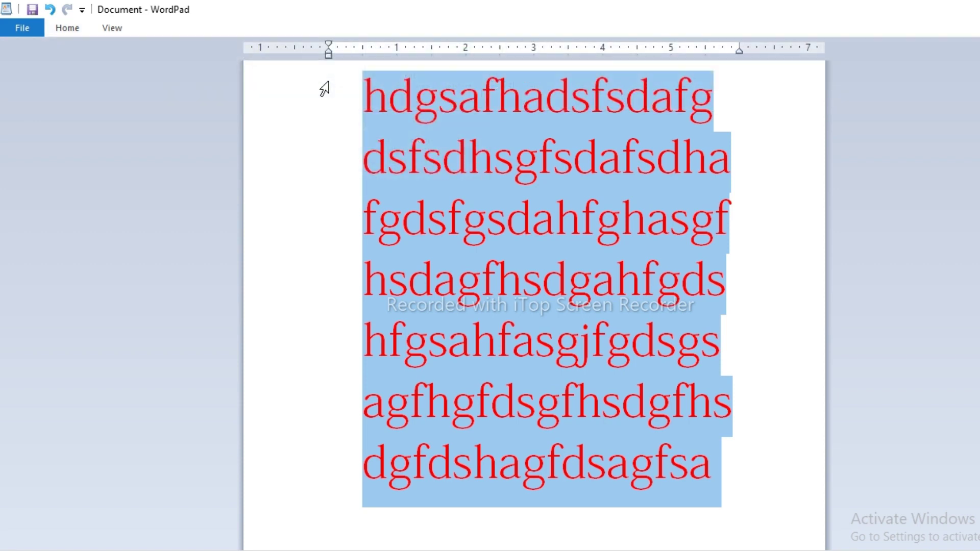
click(729, 314)
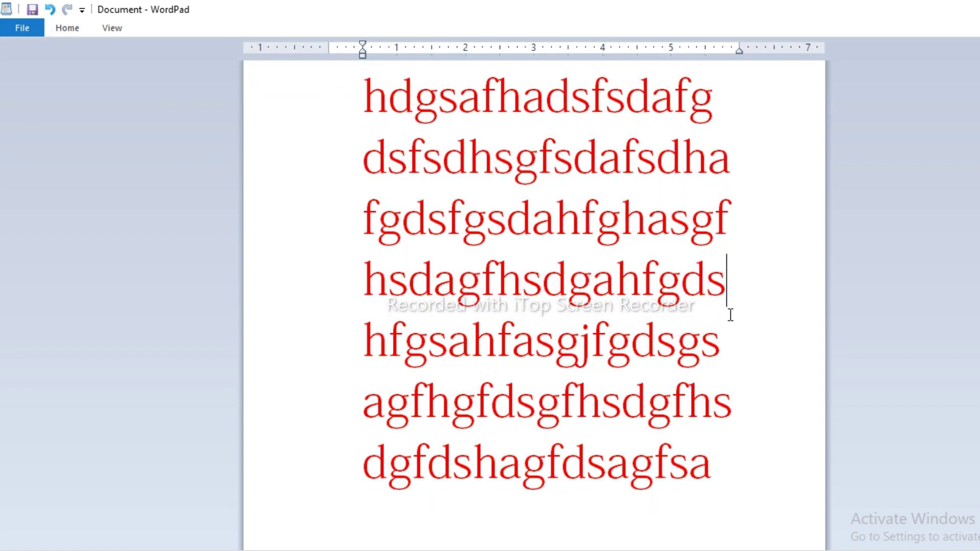
key(ctrl+a)
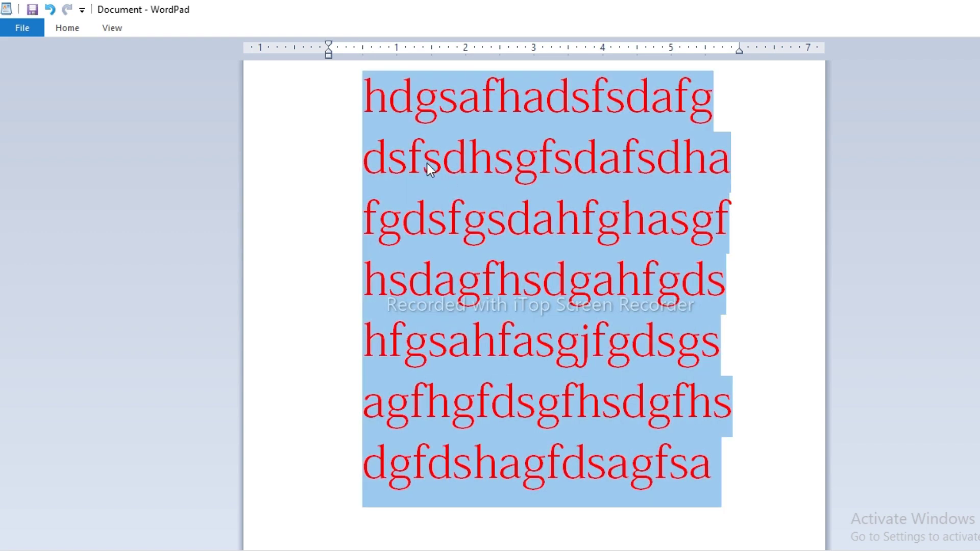
click(63, 29)
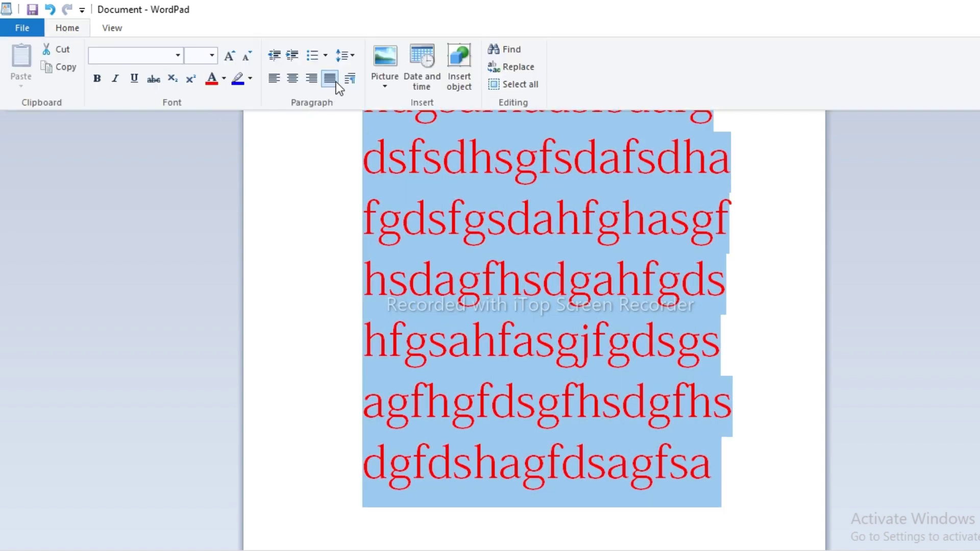
- Check the Paragraph settings (indentation, 1.15 line spacing, Justified alignment), then close them and deselect the text
click(351, 78)
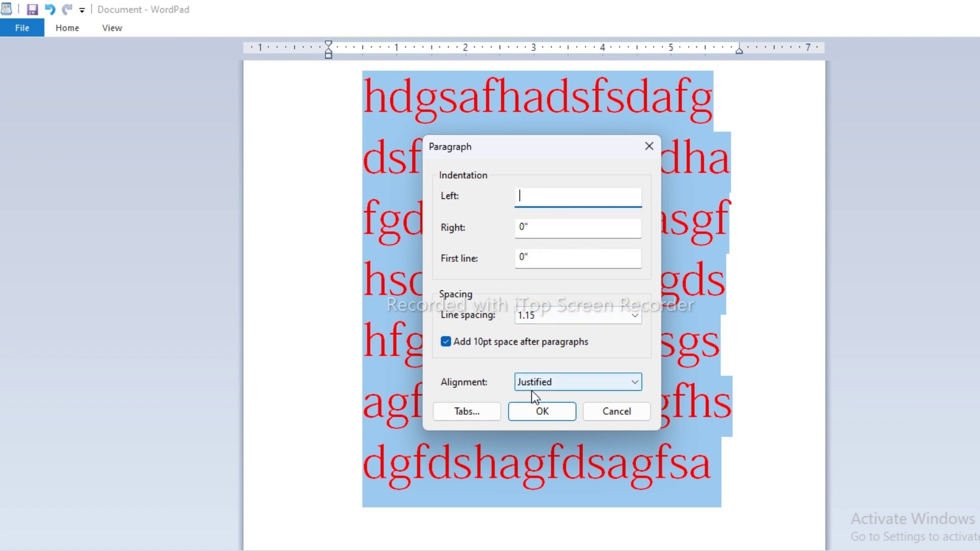
click(656, 146)
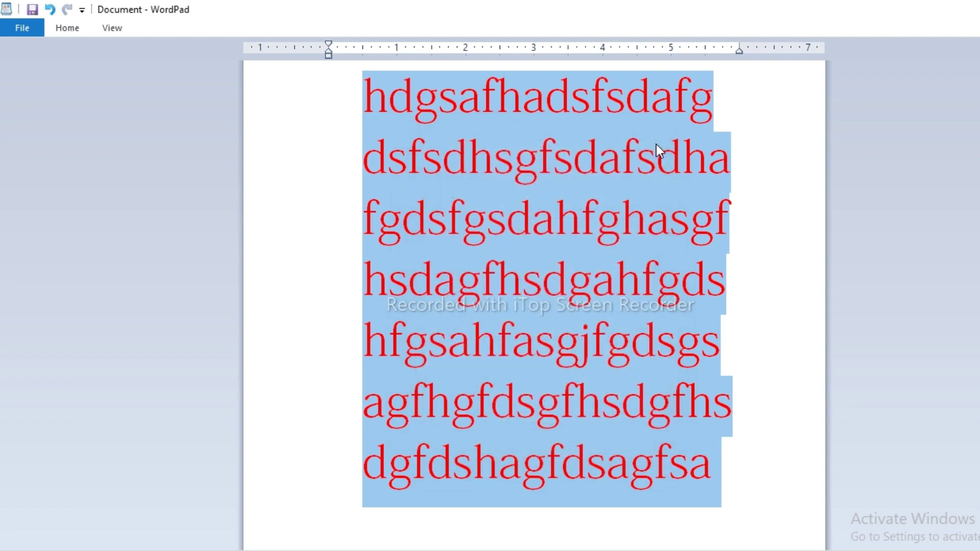
click(855, 259)
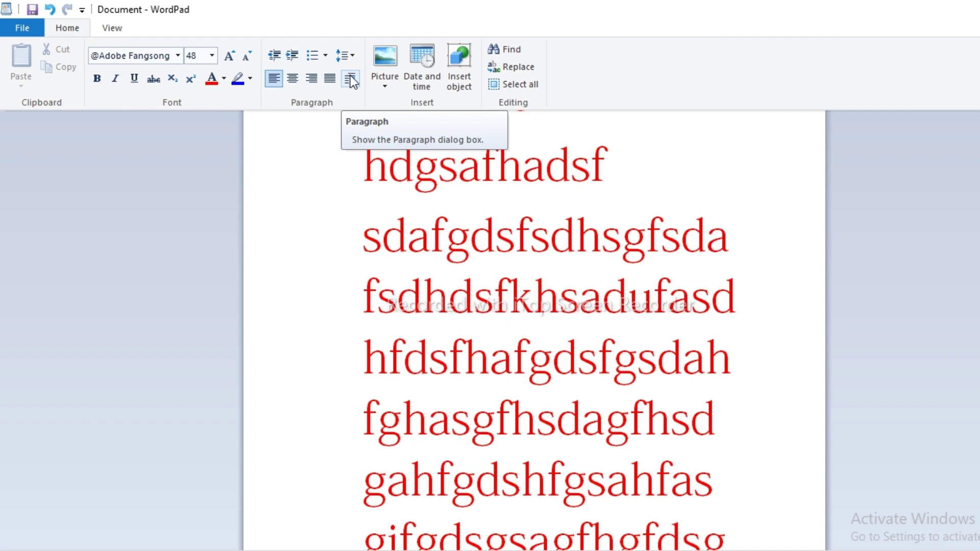
- Insert the picture 5th-anniversary-logo-png from the Desktop folder into the document
click(391, 87)
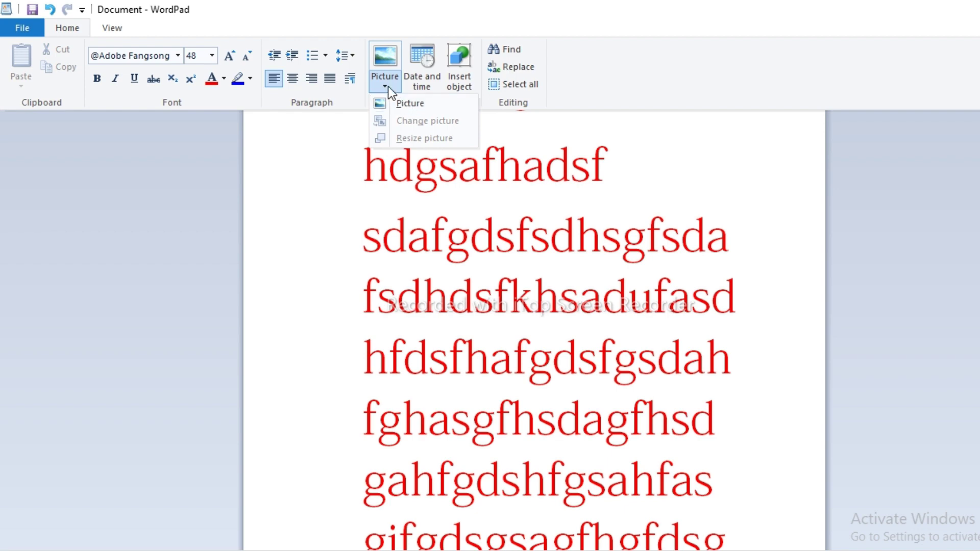
click(387, 86)
click(387, 86)
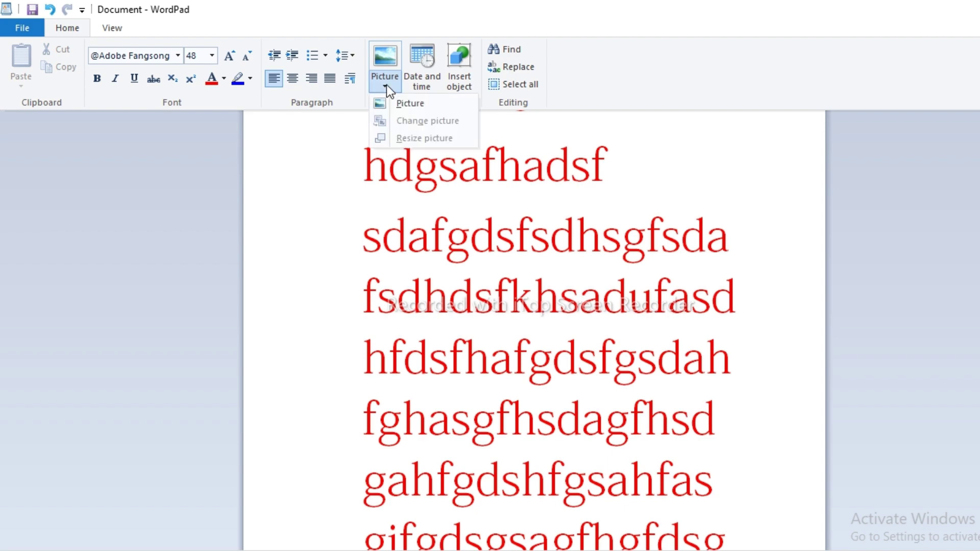
click(418, 104)
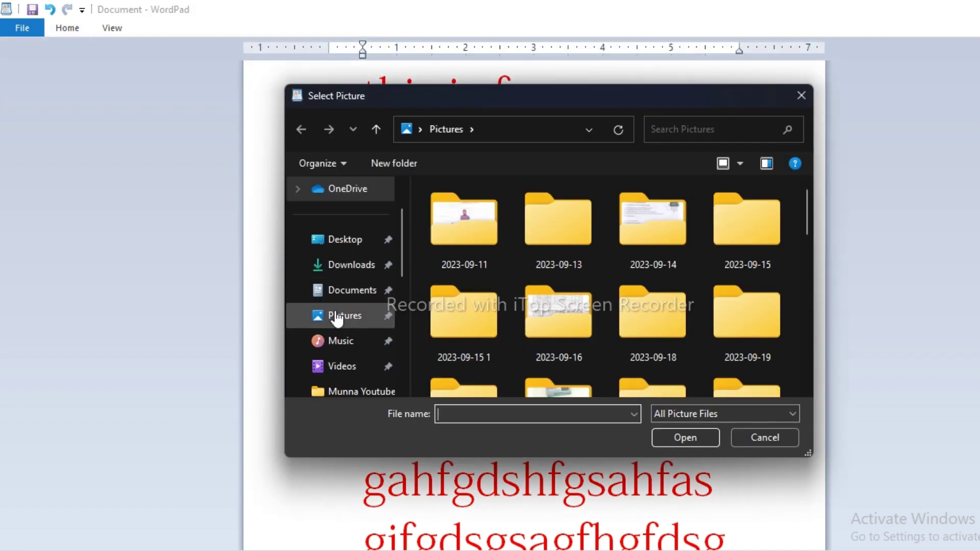
click(337, 316)
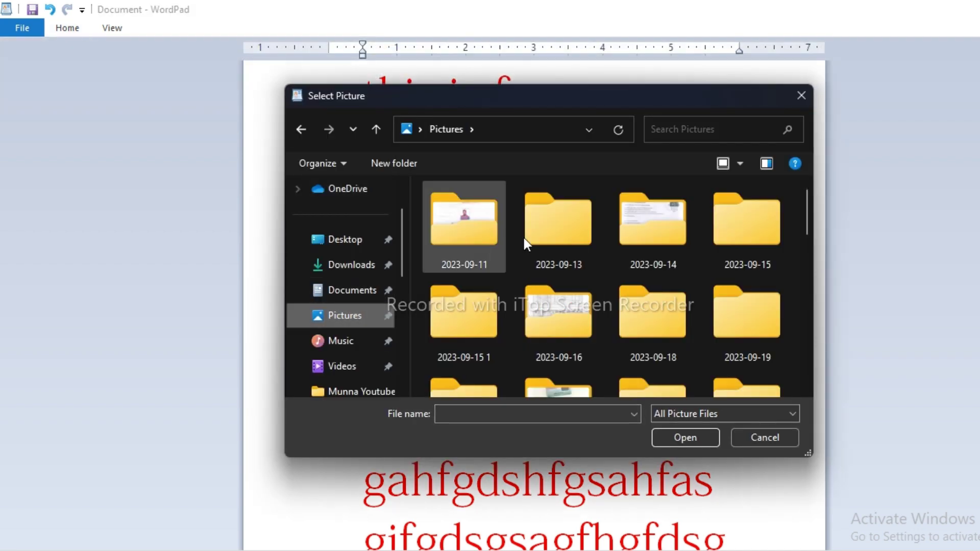
mouse_move(807, 214)
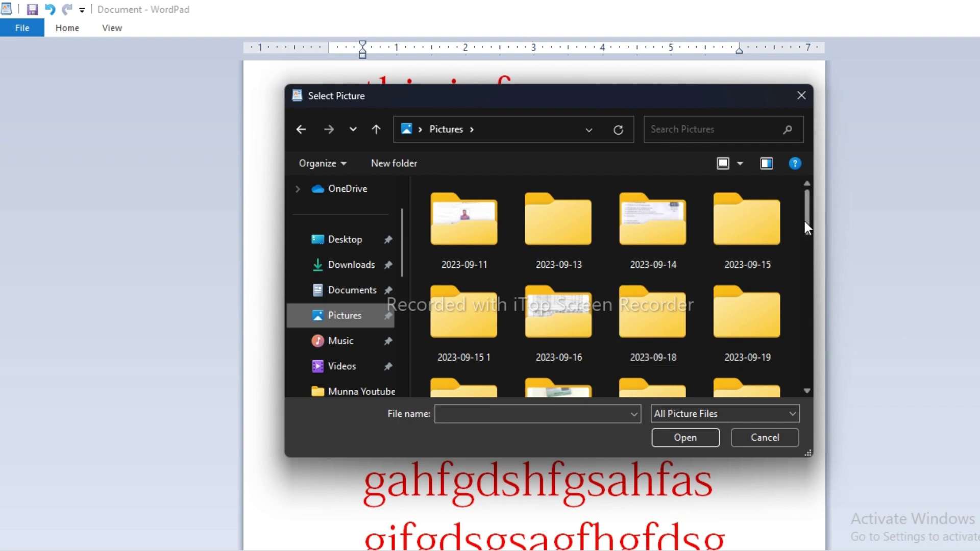
mouse_move(809, 223)
mouse_down()
mouse_move(790, 357)
mouse_move(779, 284)
mouse_up()
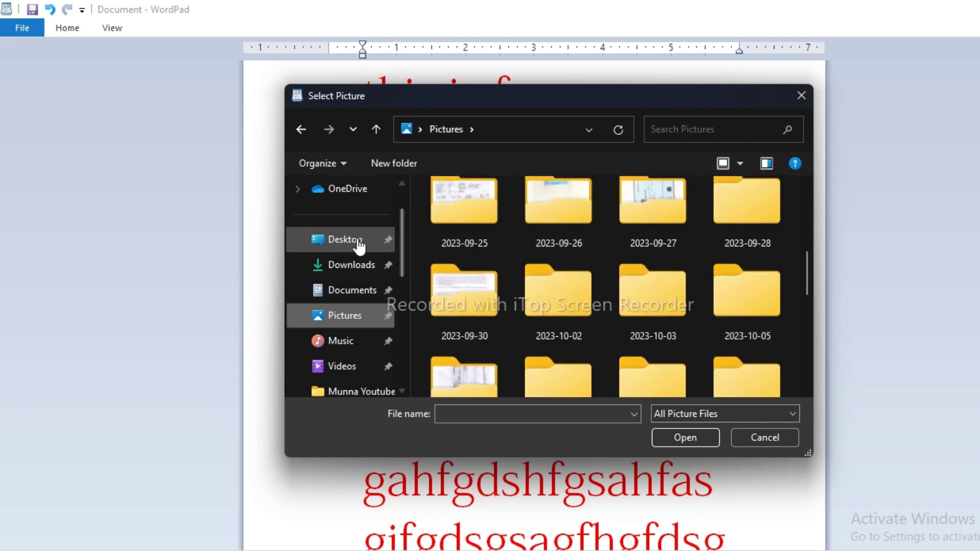
click(358, 244)
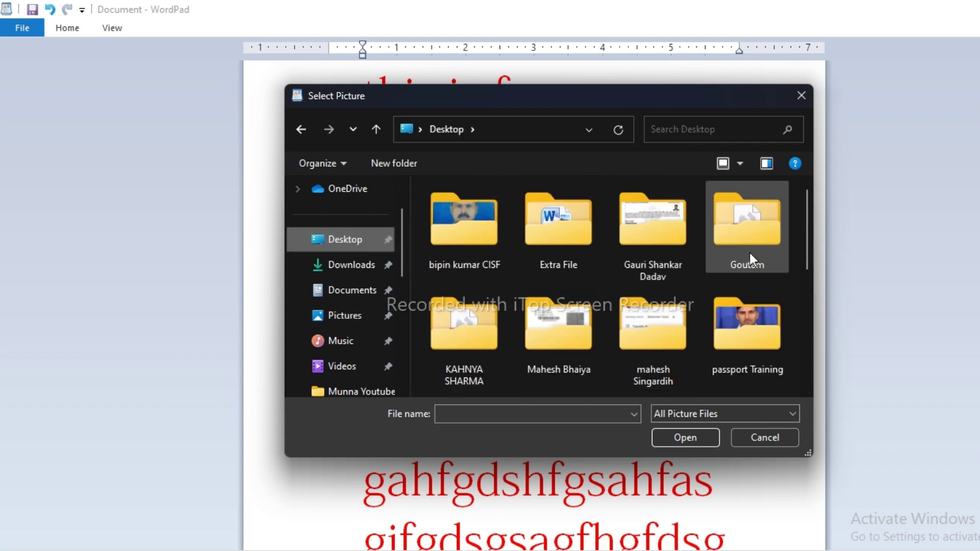
drag(805, 258, 807, 366)
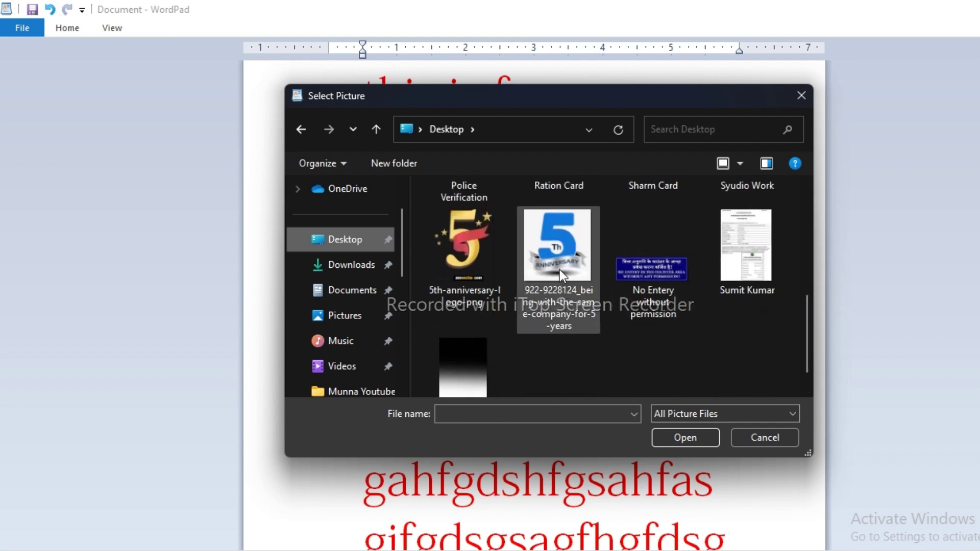
click(555, 256)
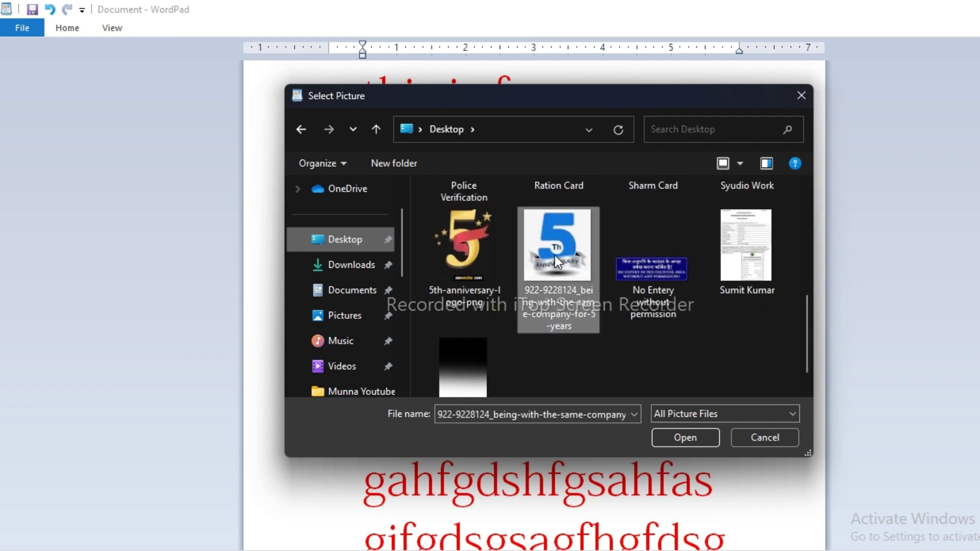
click(473, 244)
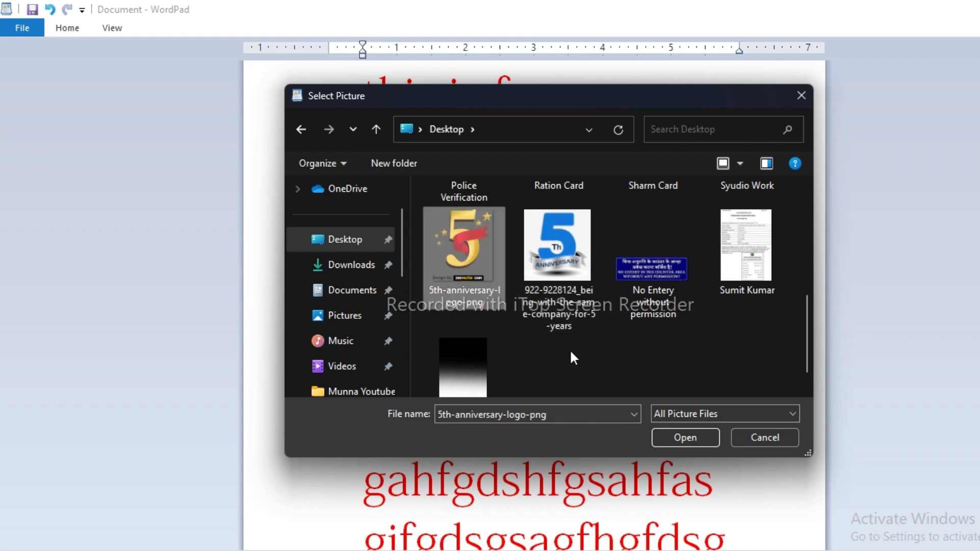
click(672, 434)
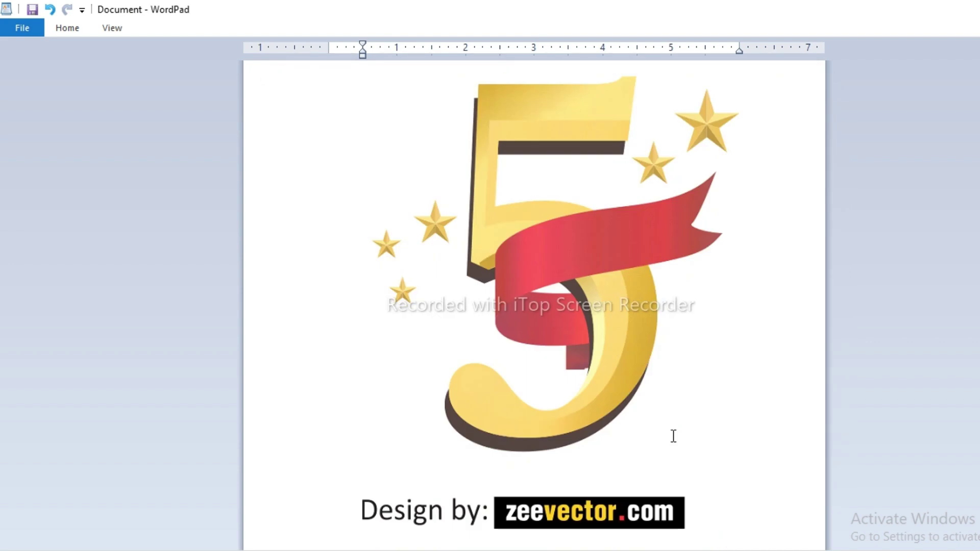
- Shrink the logo by dragging its sizing handles to make it narrower and shorter
click(579, 279)
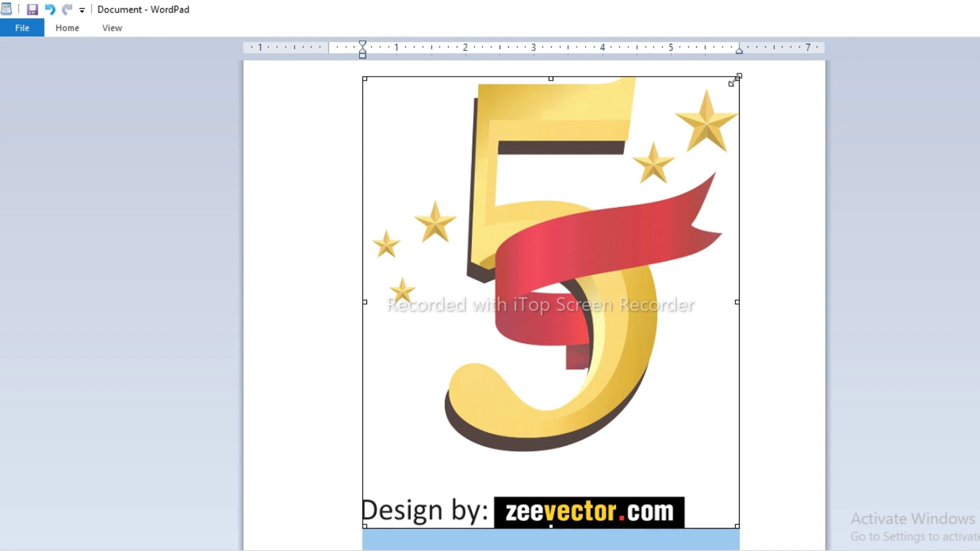
drag(735, 80, 668, 184)
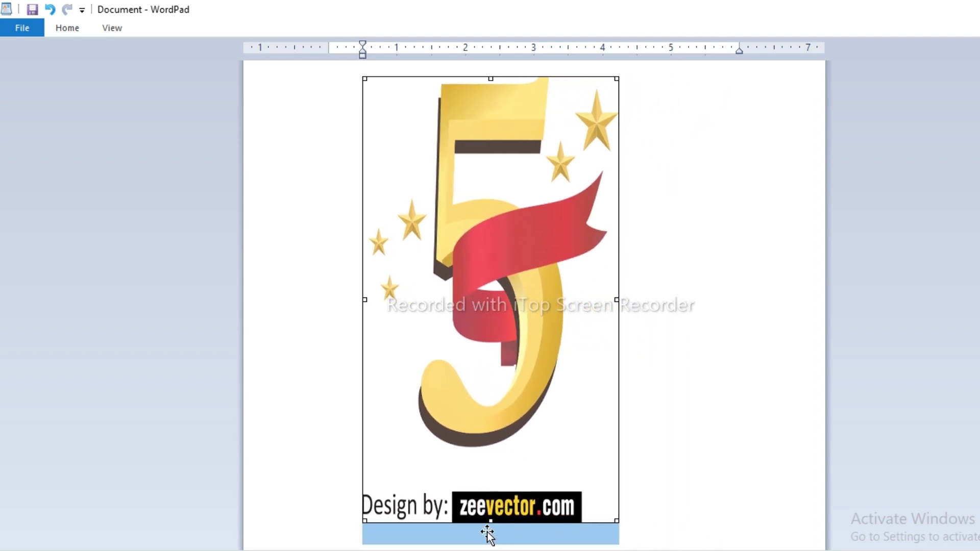
drag(488, 522, 471, 266)
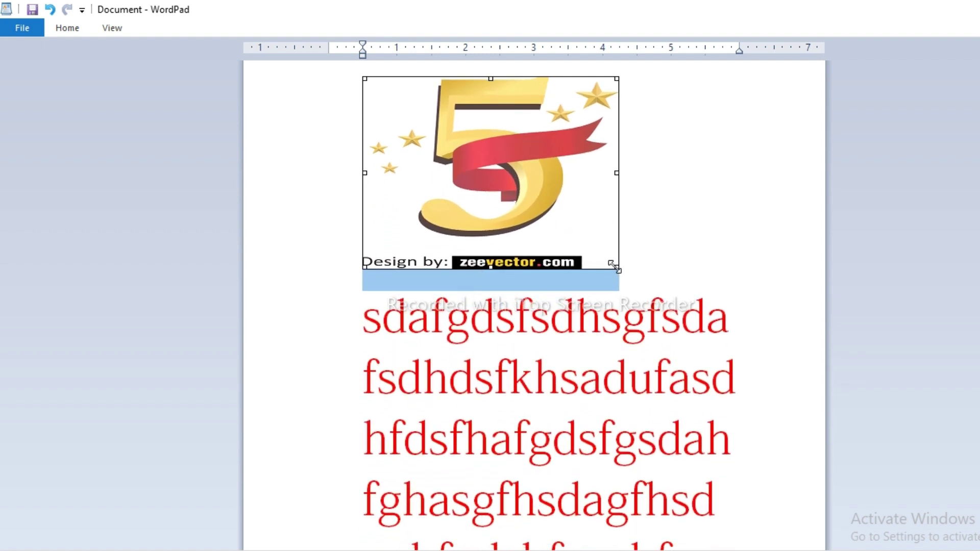
drag(614, 266, 521, 221)
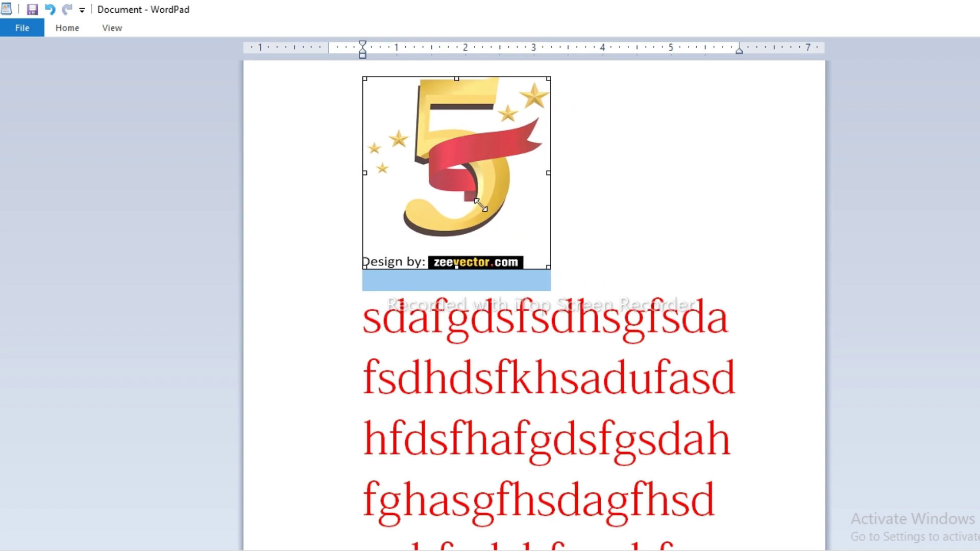
- Type the stray text 'jdhfsafhdfuh' beside the logo, then erase it with Backspace
click(583, 227)
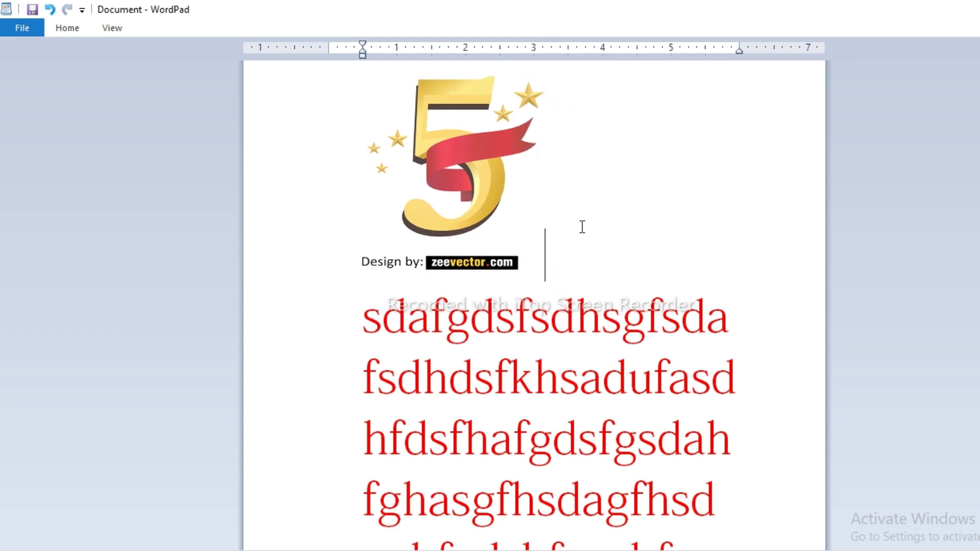
text(jdhfsafhdfuh)
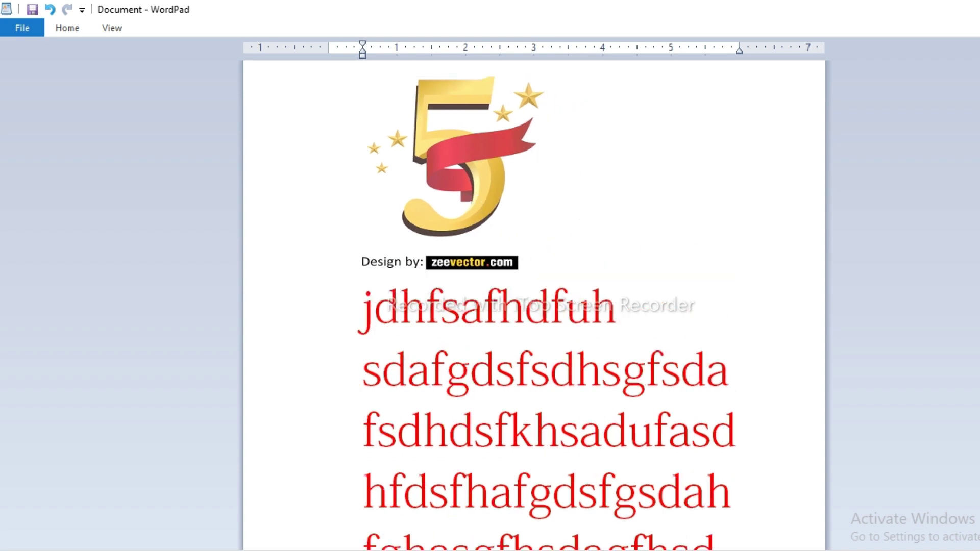
key(BackSpace)
key(BackSpace)
key(BackSpace)
key(BackSpace)
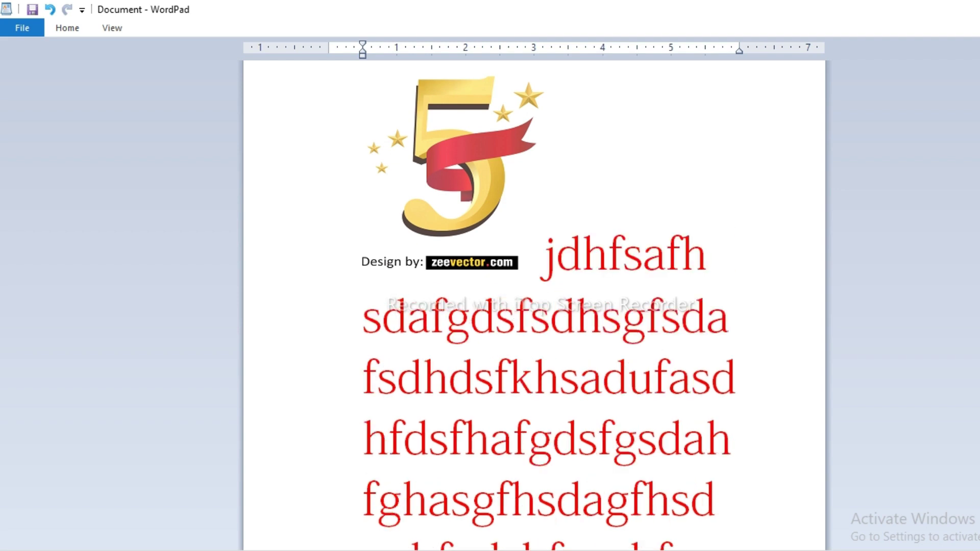
click(72, 28)
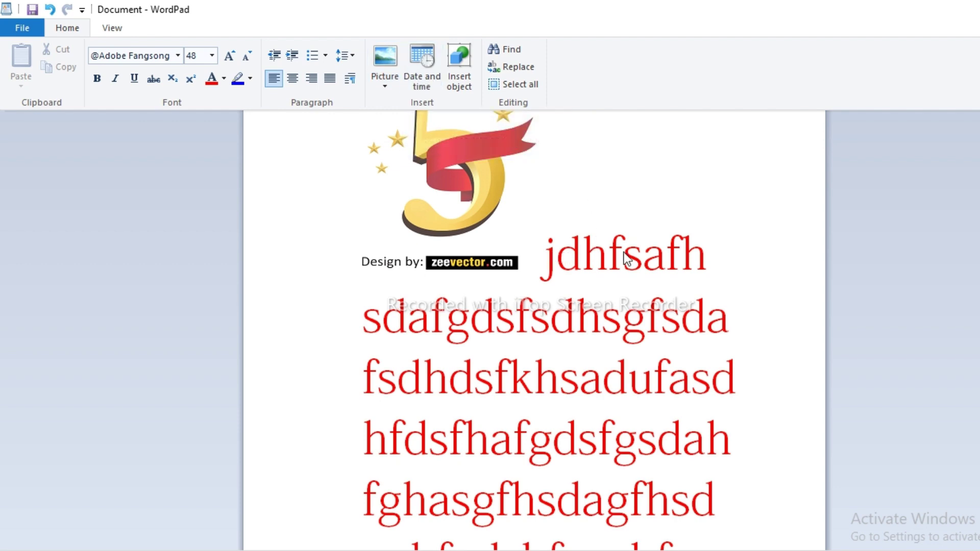
click(713, 258)
key(BackSpace)
key(BackSpace)
key(BackSpace)
key(BackSpace)
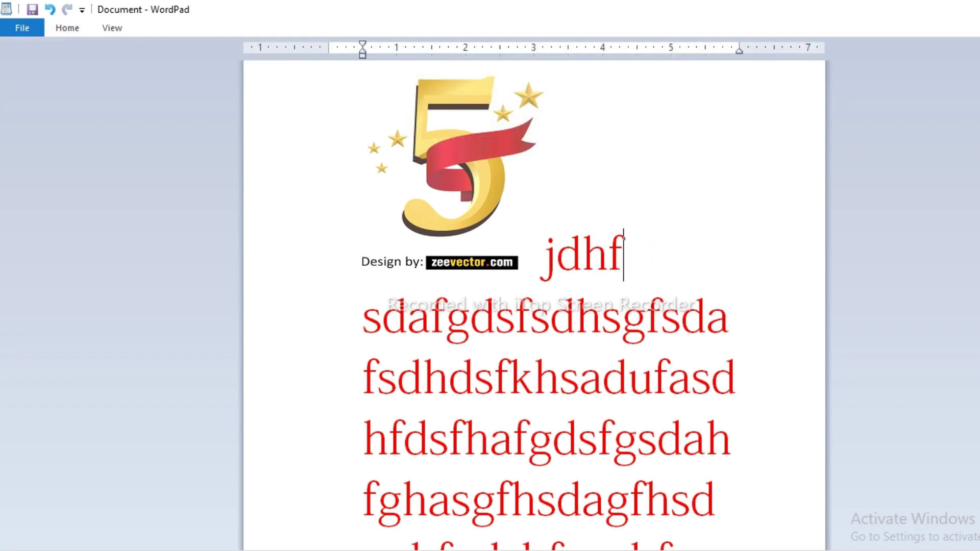
key(BackSpace)
key(BackSpace)
key(BackSpace)
key(BackSpace)
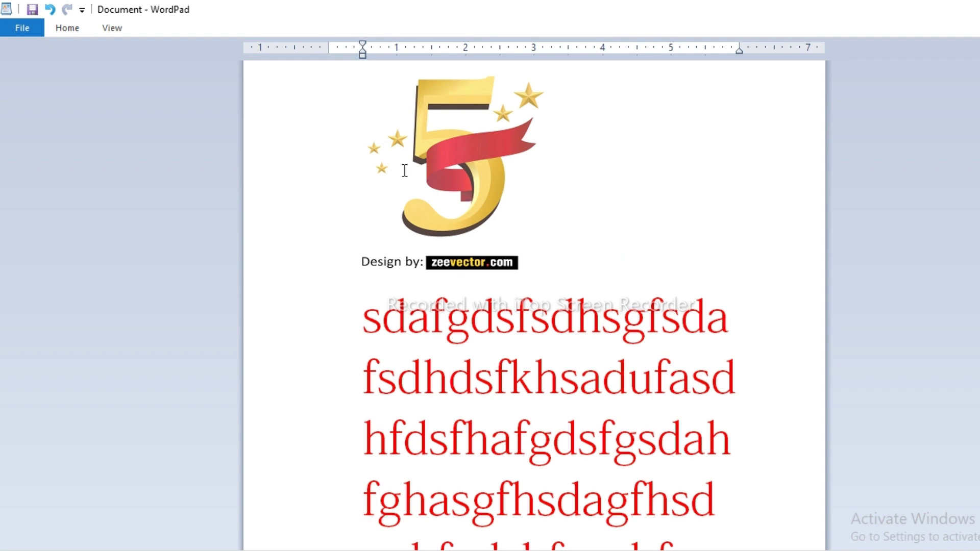
click(72, 29)
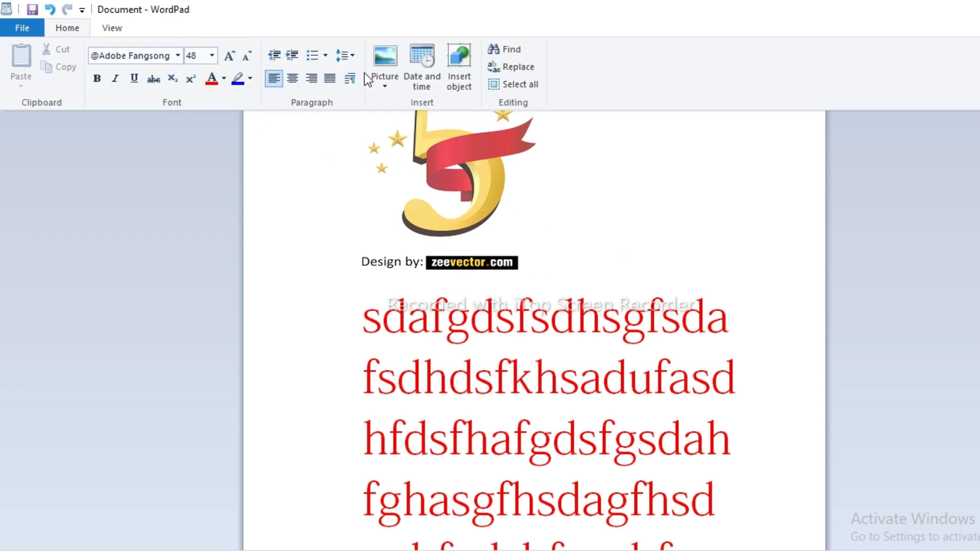
- Insert today's date in the 20-Jan-2024 format below the logo
click(425, 81)
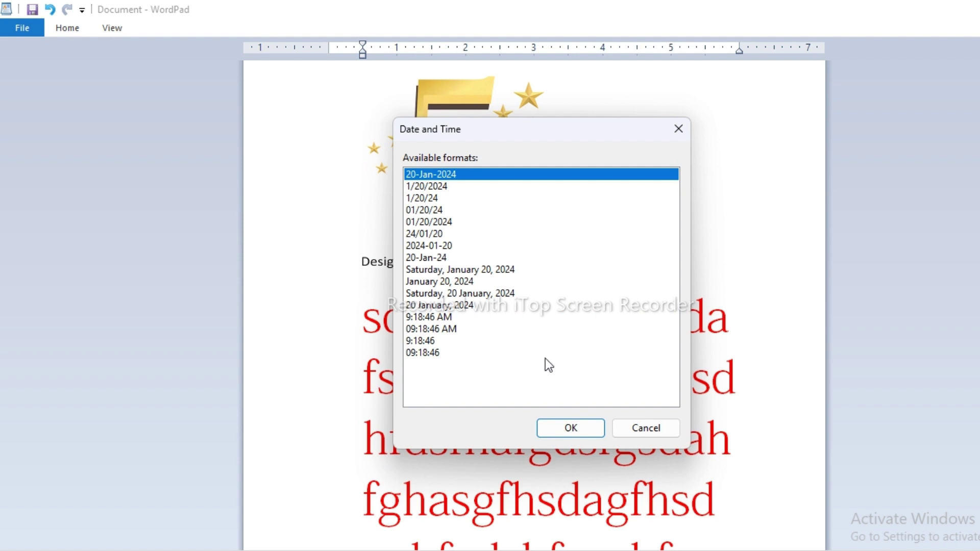
click(568, 430)
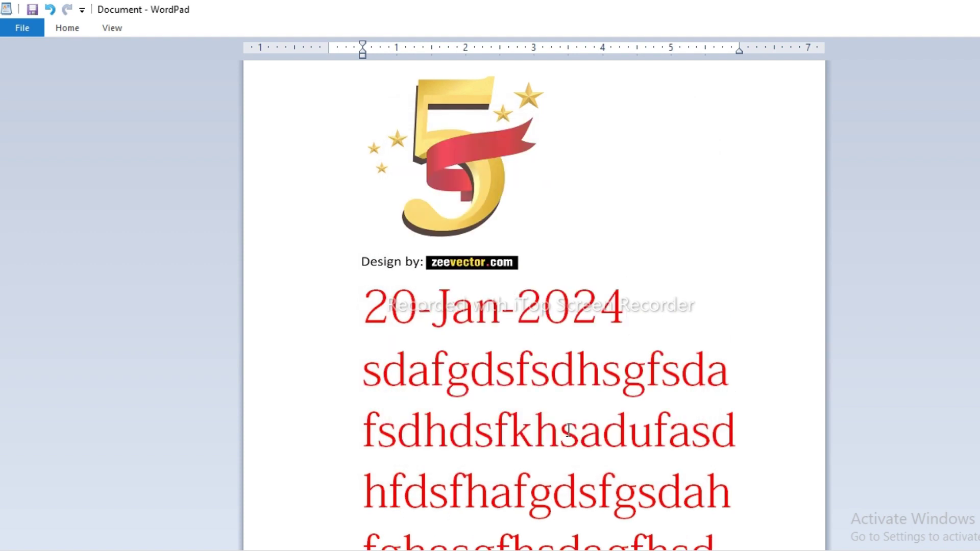
click(84, 30)
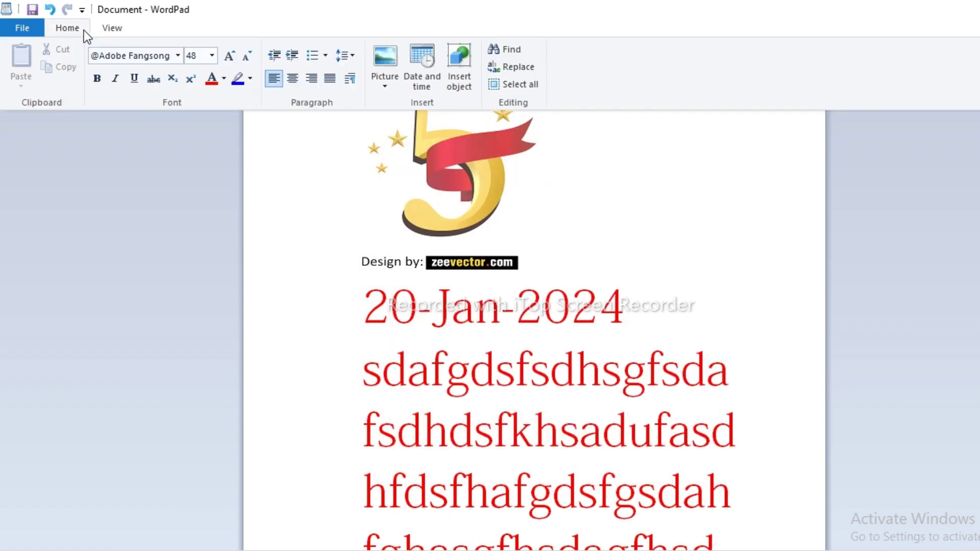
click(464, 79)
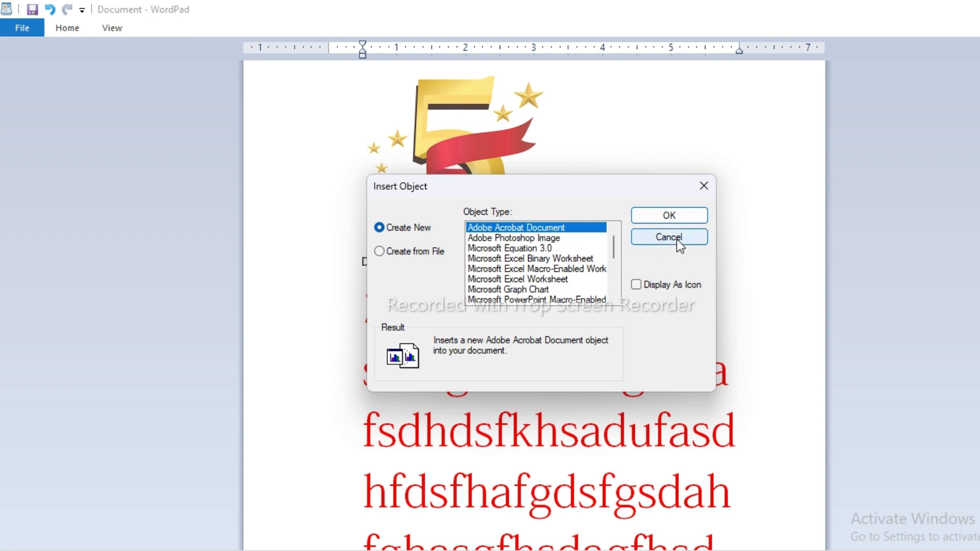
click(677, 239)
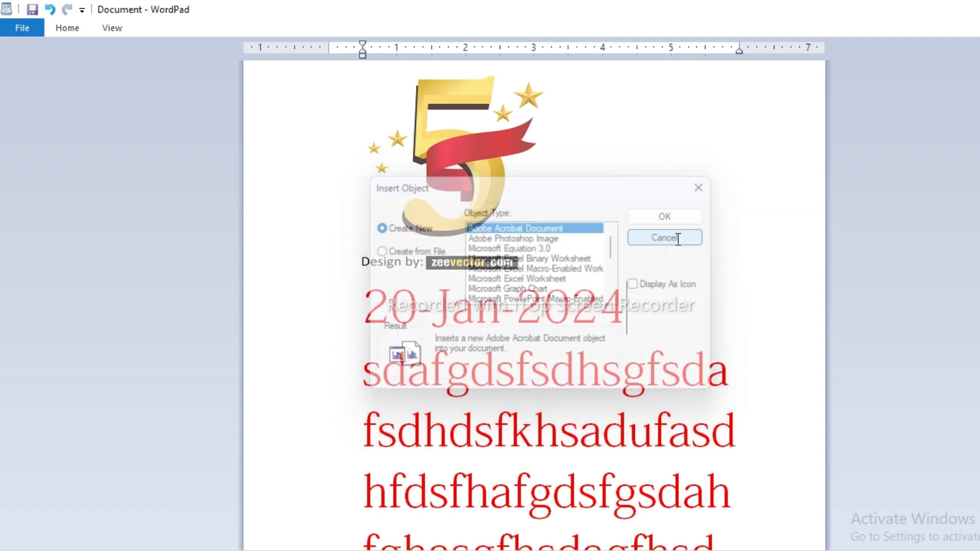
click(74, 30)
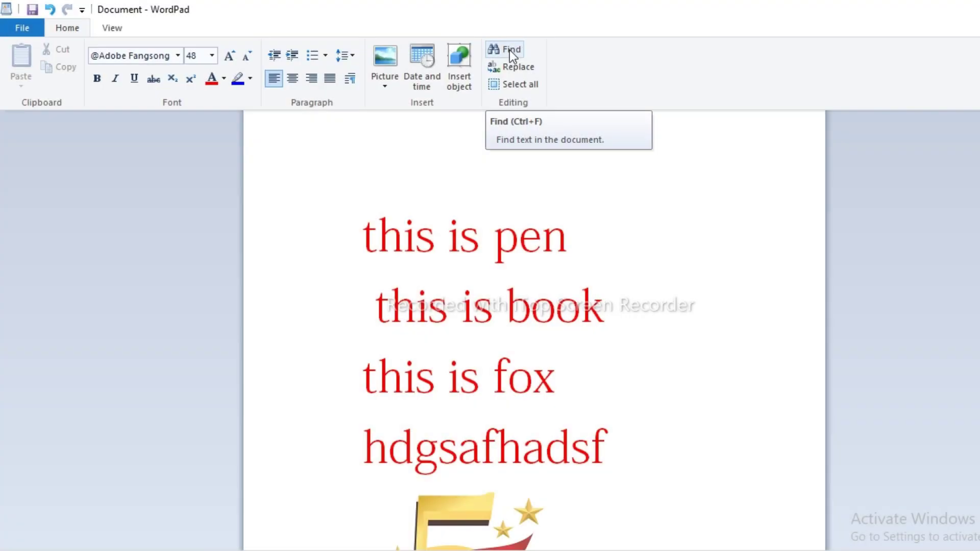
- Find 'this', stepping through all three occurrences until searching finishes, then close Find
click(510, 50)
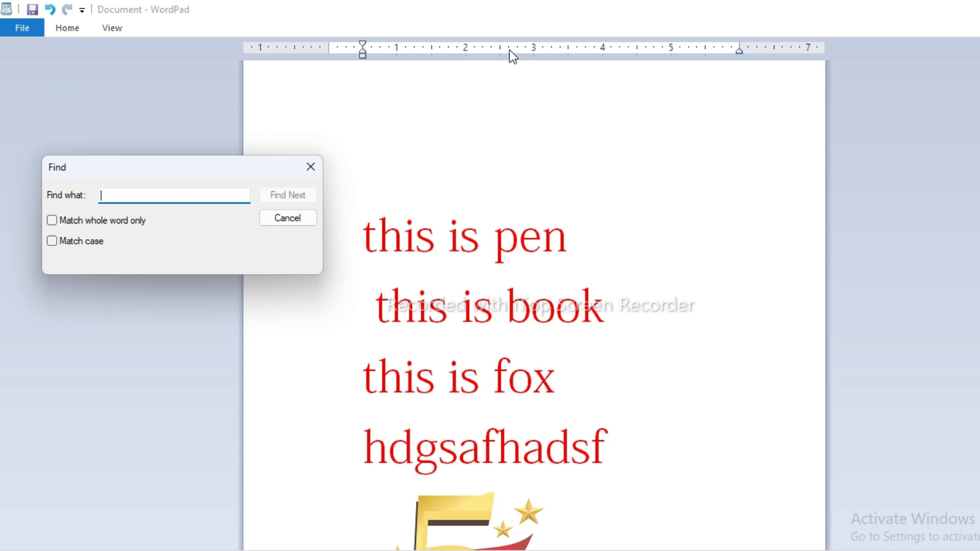
text(this)
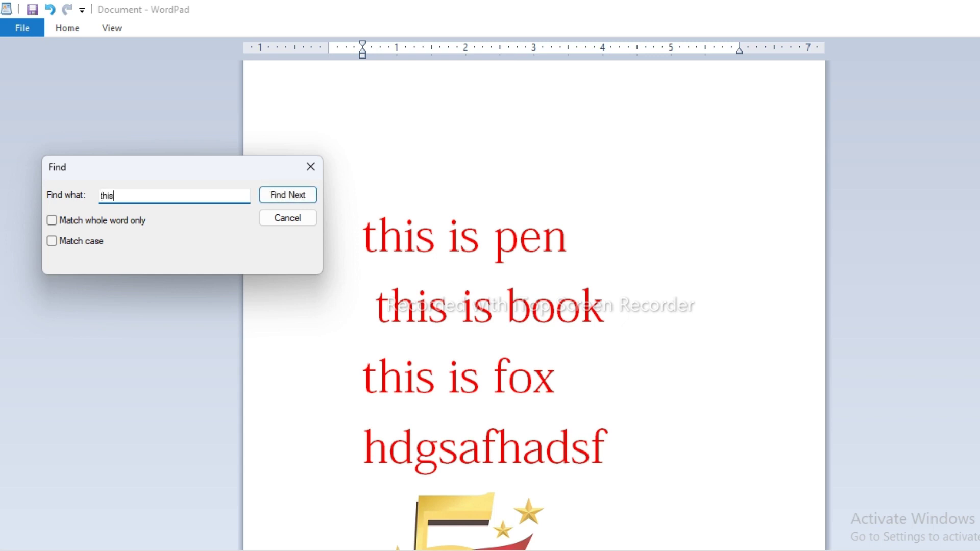
click(286, 196)
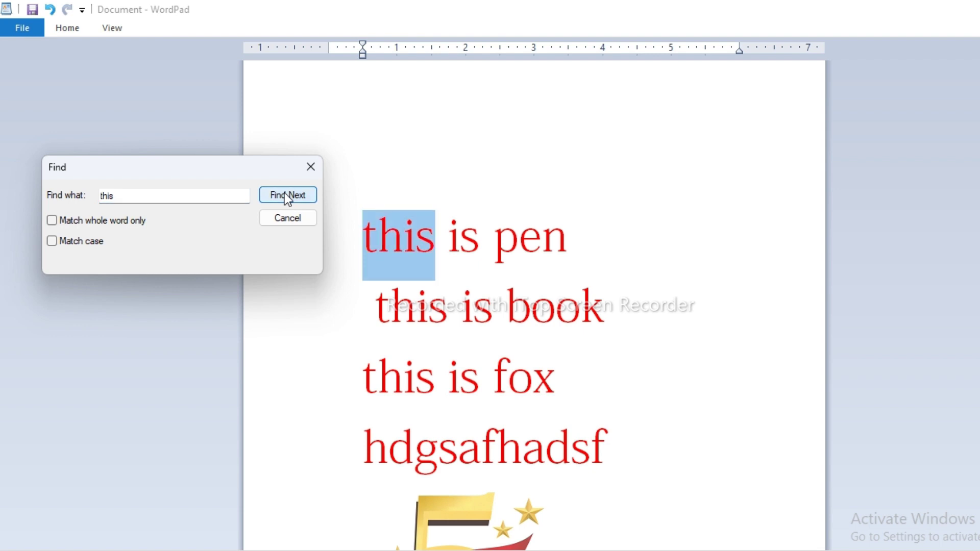
click(286, 195)
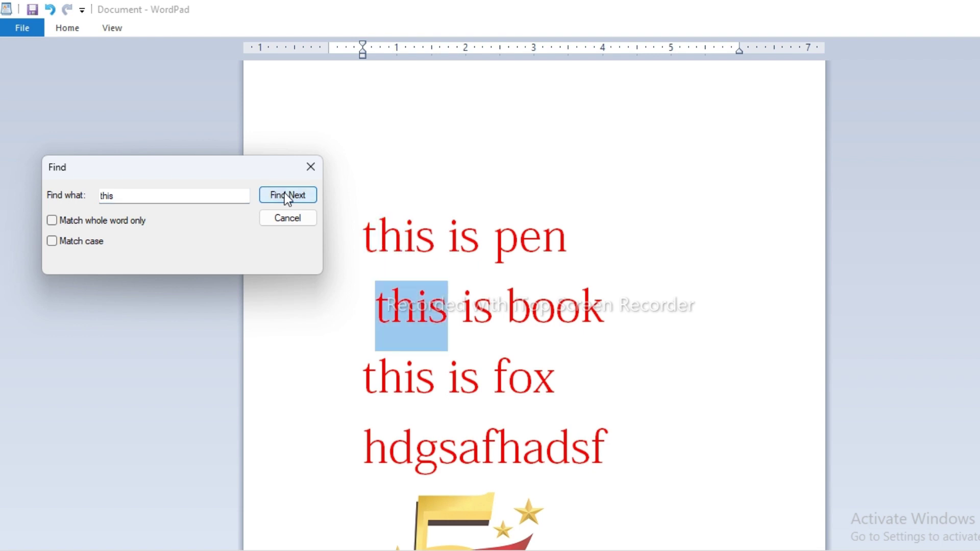
click(286, 196)
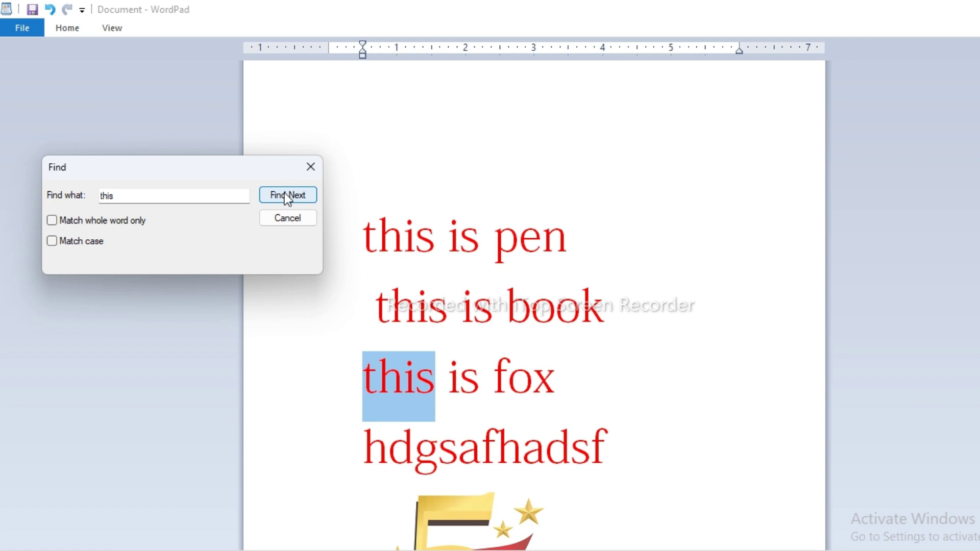
click(286, 195)
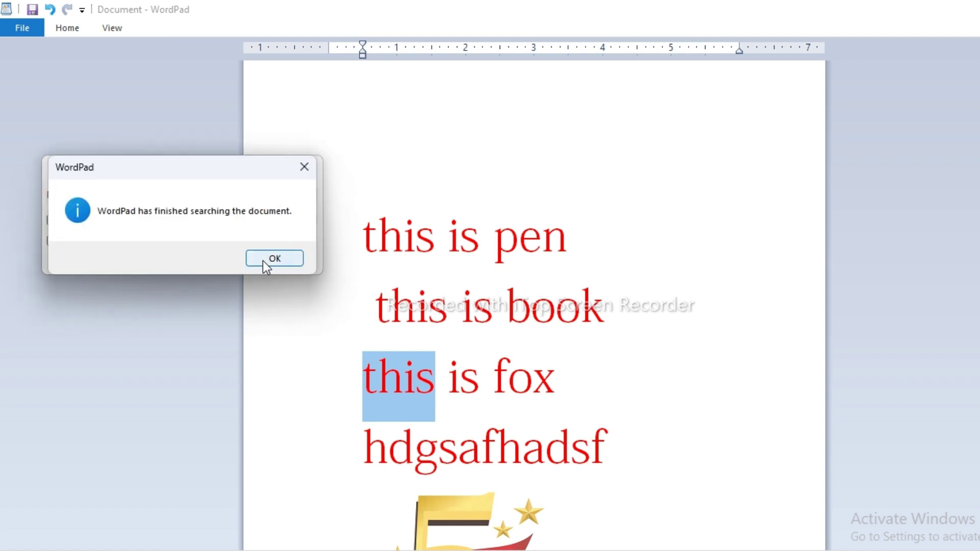
click(268, 261)
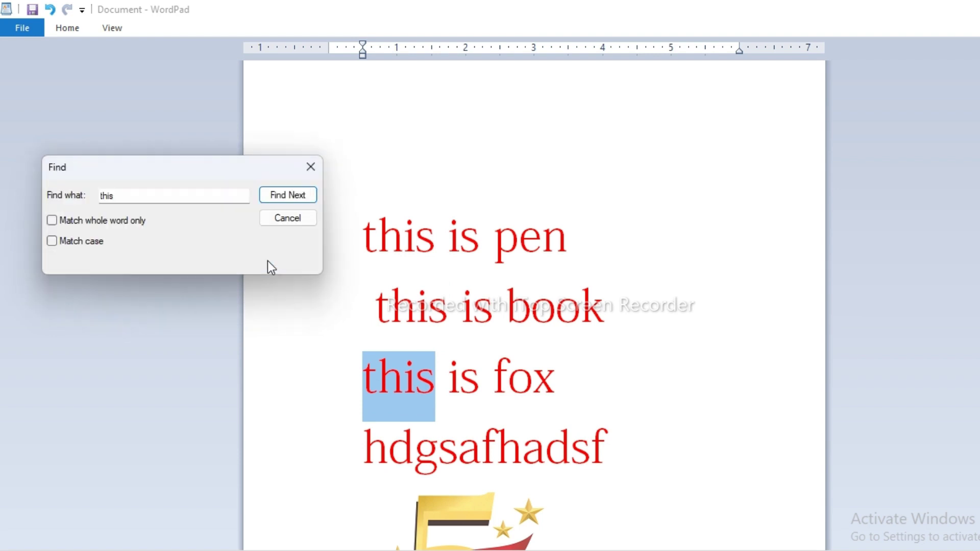
click(311, 167)
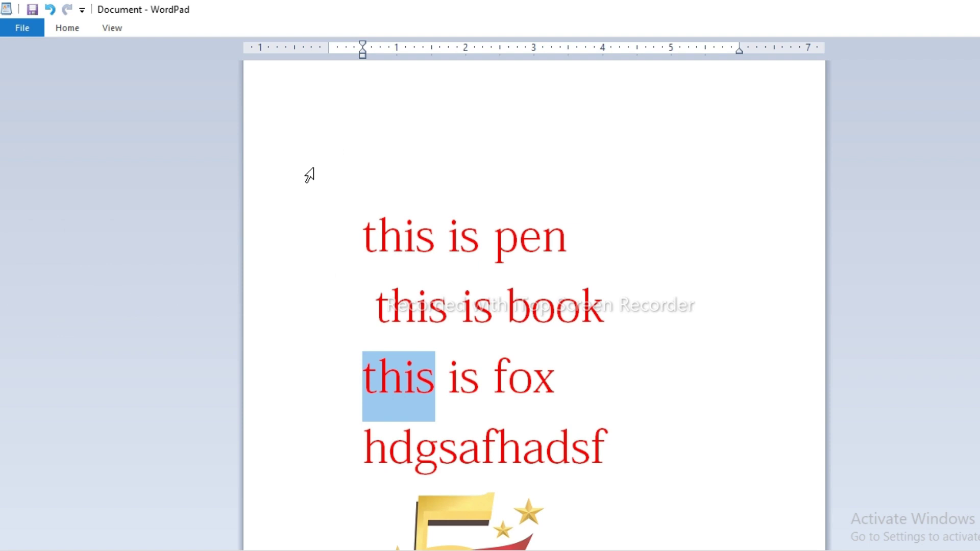
click(70, 28)
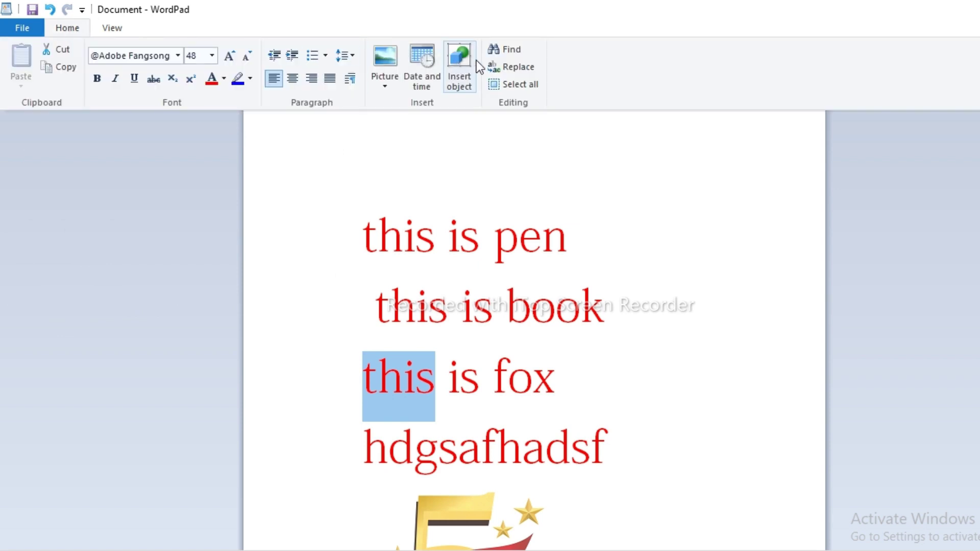
- Replace each 'this' with 'that', finishing with Replace All, then close the Replace window
click(523, 66)
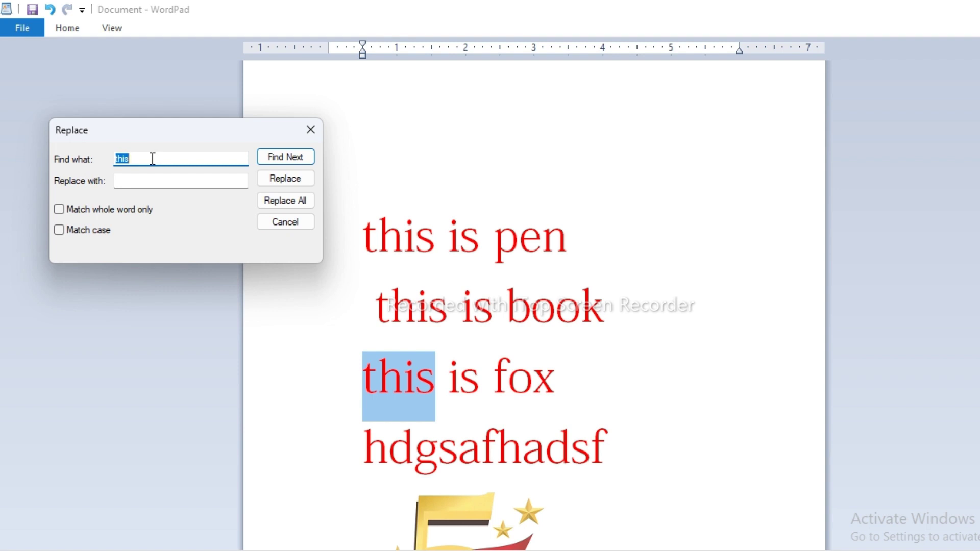
click(133, 181)
text(t)
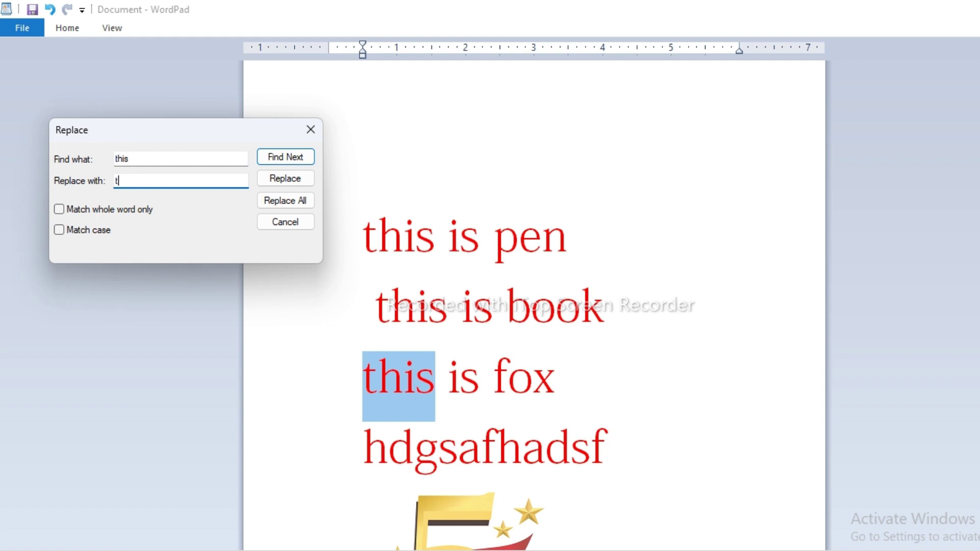
text(hat)
click(282, 181)
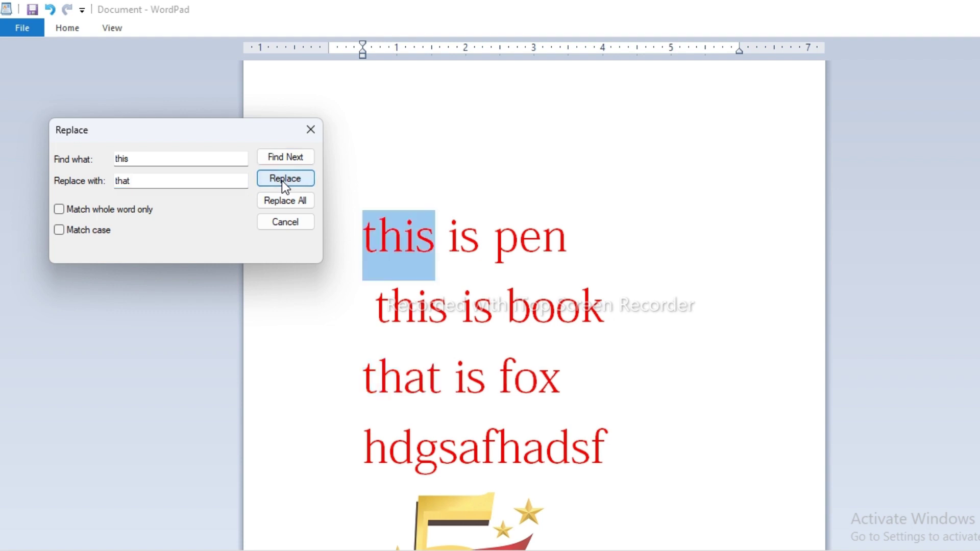
click(282, 180)
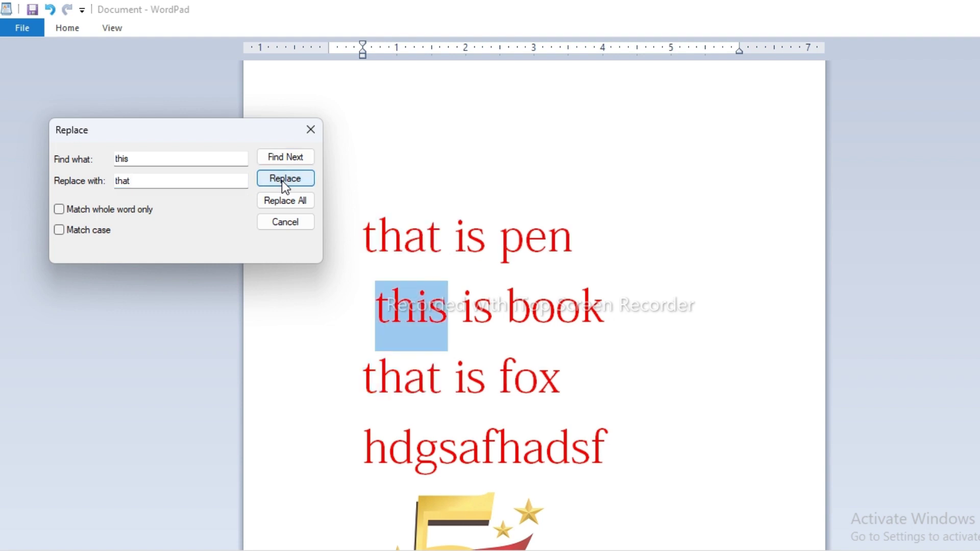
click(290, 204)
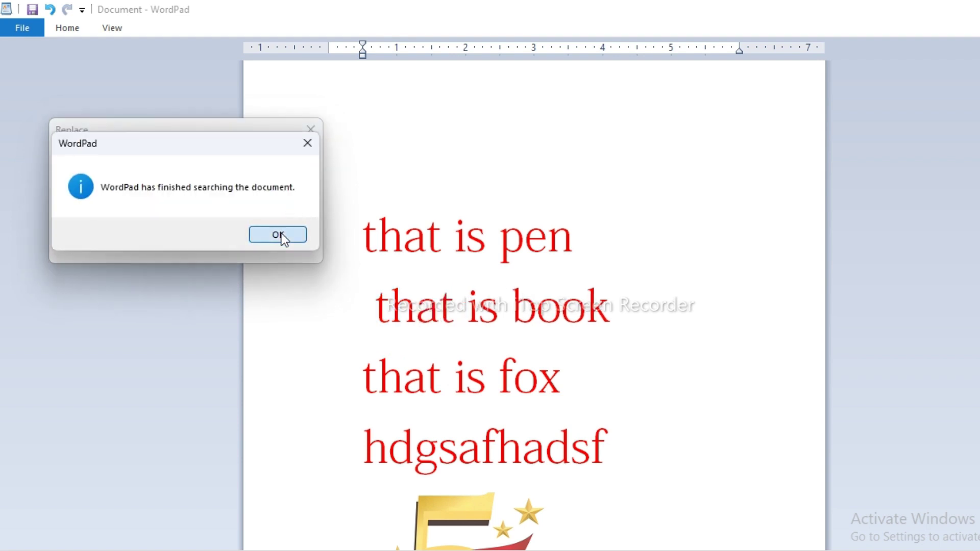
click(281, 234)
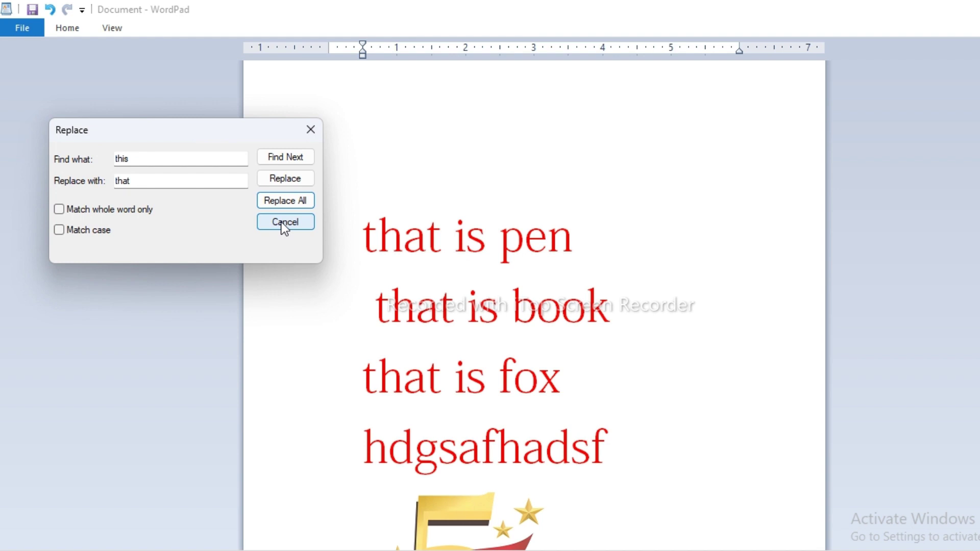
click(281, 223)
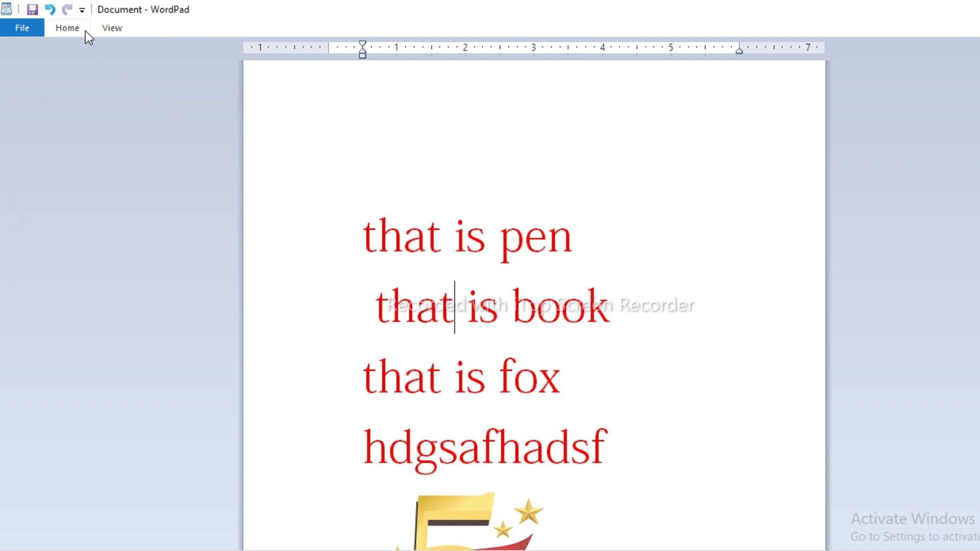
- Select all the text, then select only the line 'hfdsfhafgdsfgsdah'
click(72, 27)
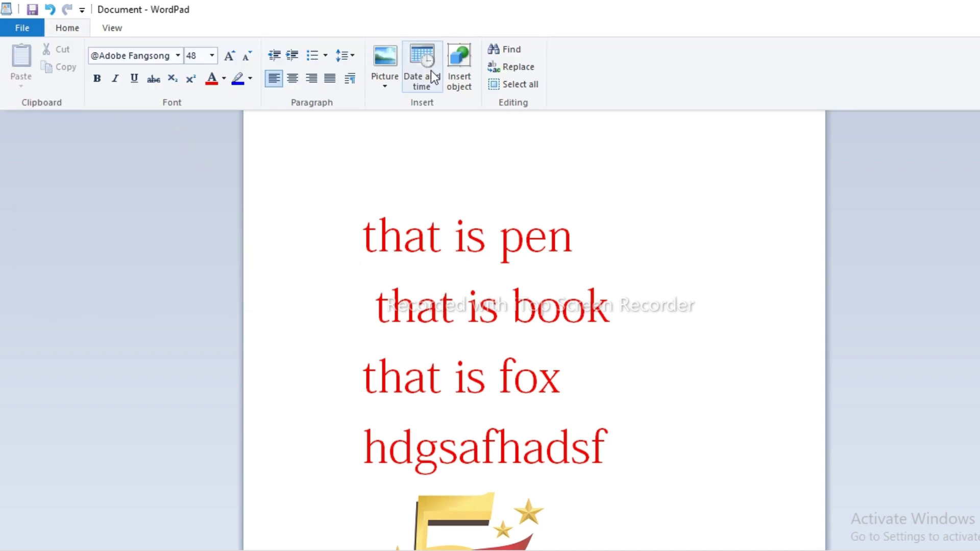
click(518, 85)
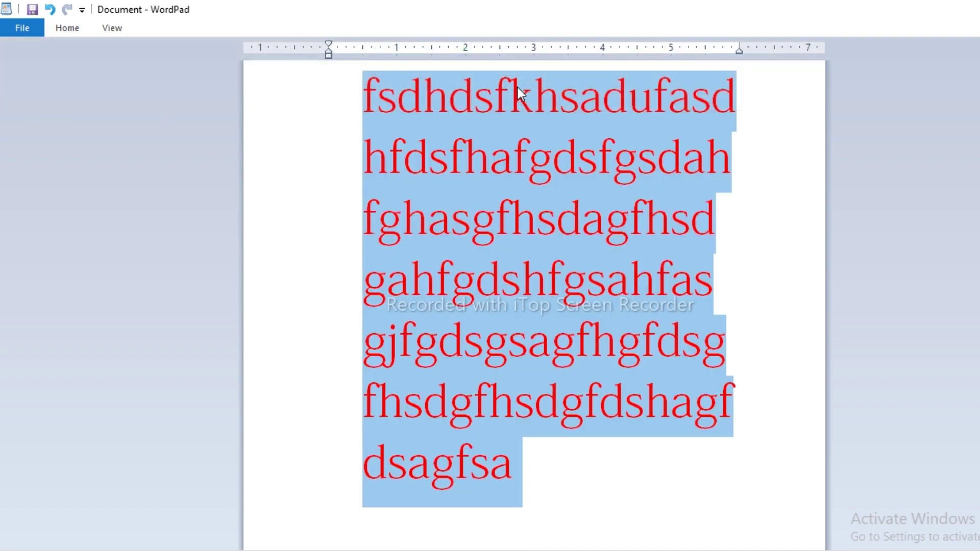
click(605, 229)
key(ctrl+a)
click(274, 162)
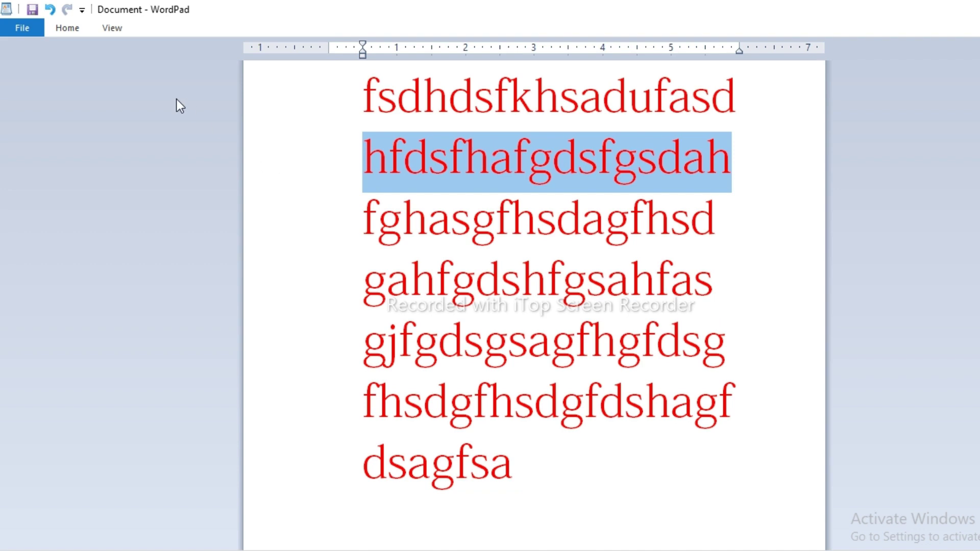
click(77, 32)
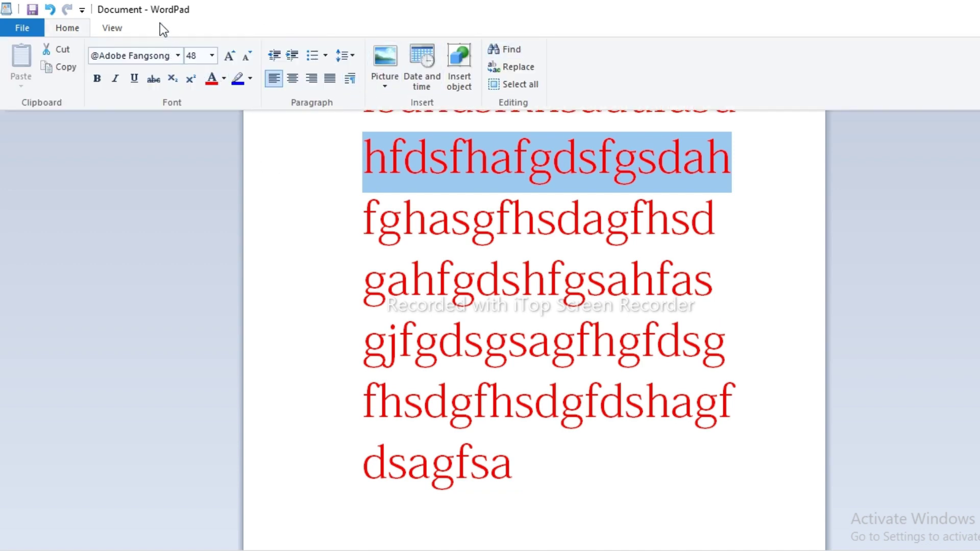
click(119, 26)
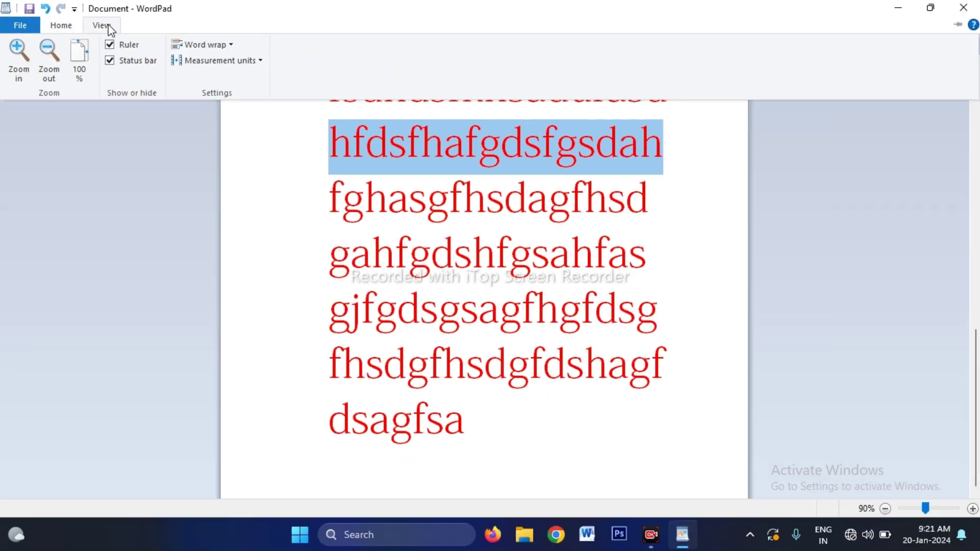
- Zoom in, zoom out to 90%, then reset to 100% from the View ribbon
click(19, 61)
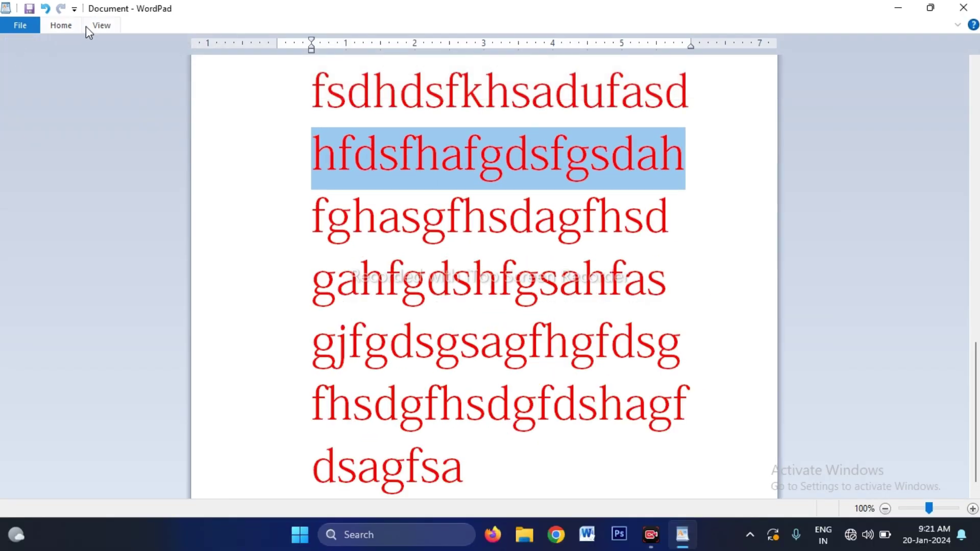
click(100, 26)
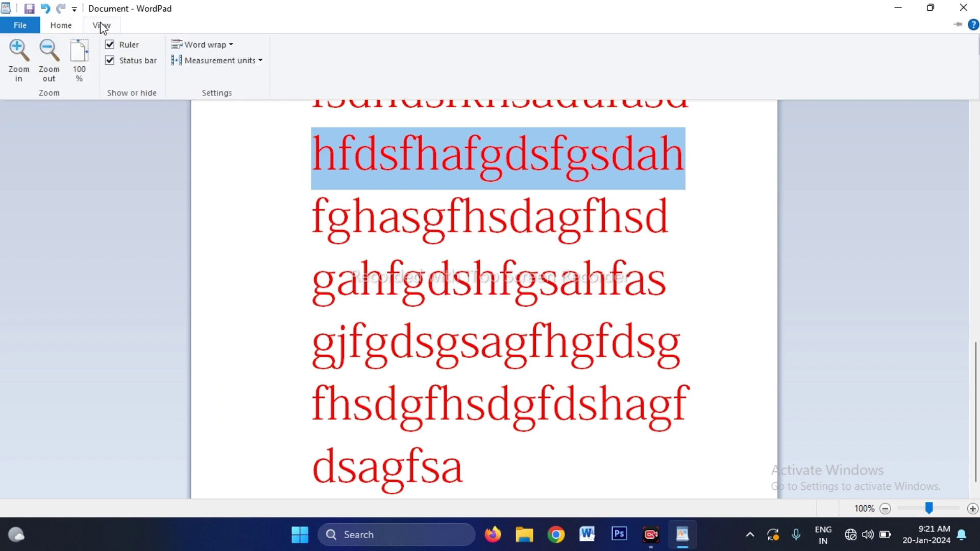
click(50, 75)
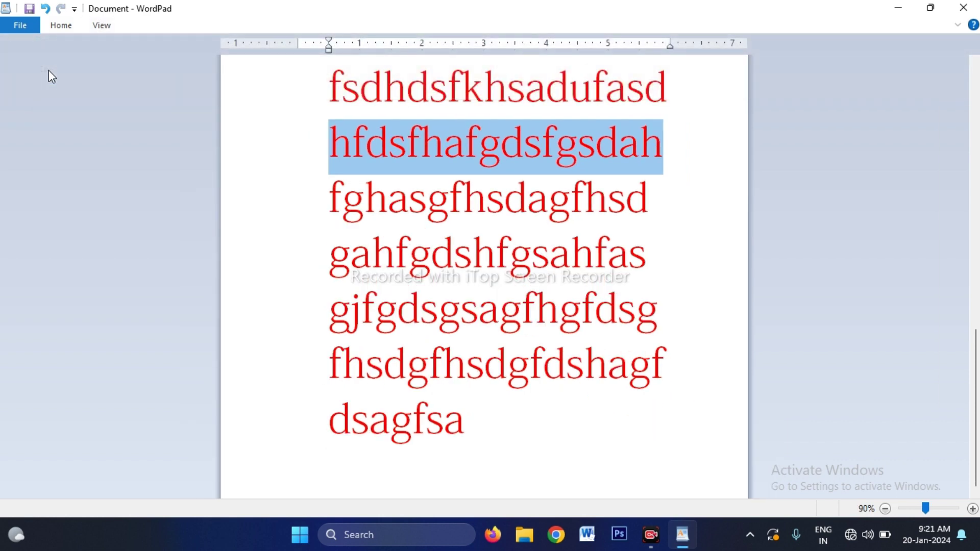
click(101, 26)
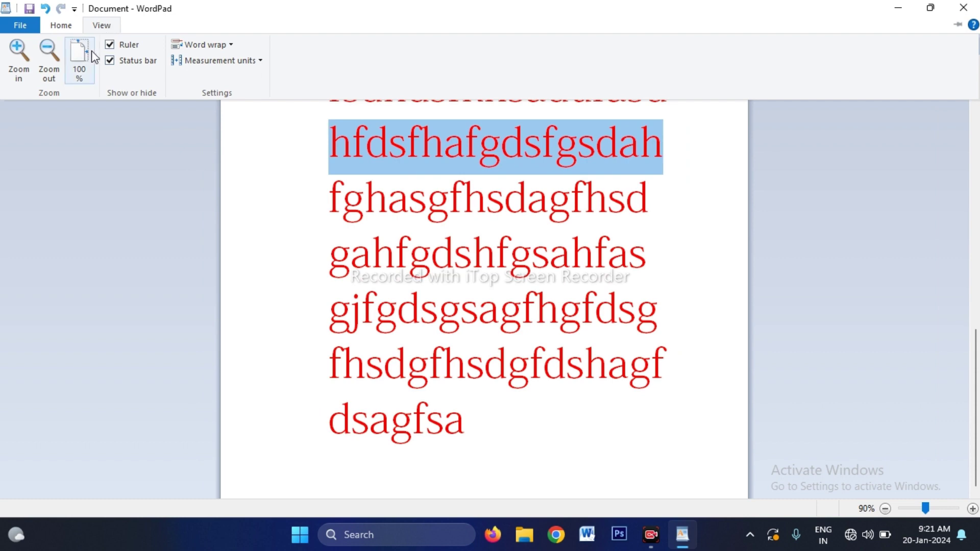
click(81, 71)
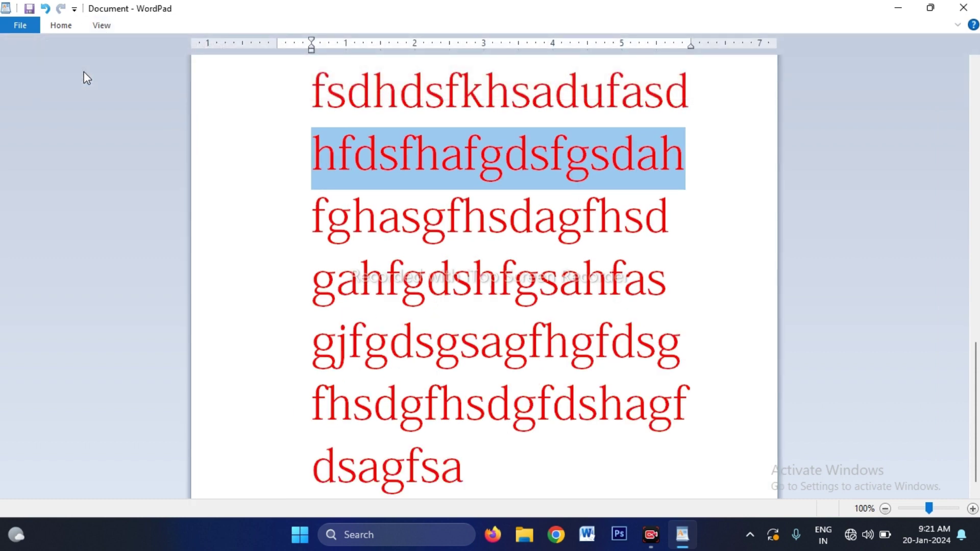
- Zoom out to 60% with the status-bar zoom buttons, then back in to 100%
click(885, 509)
click(885, 509)
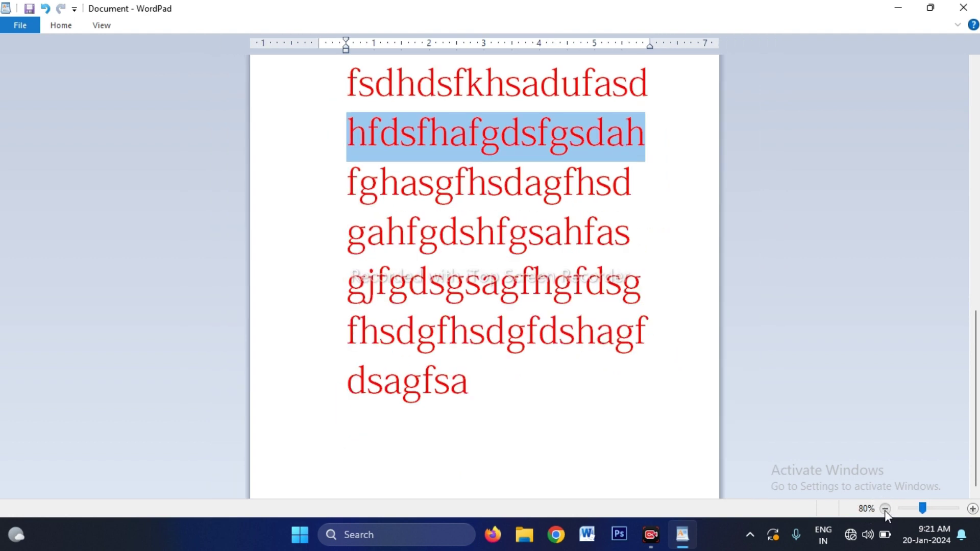
click(885, 509)
click(885, 509)
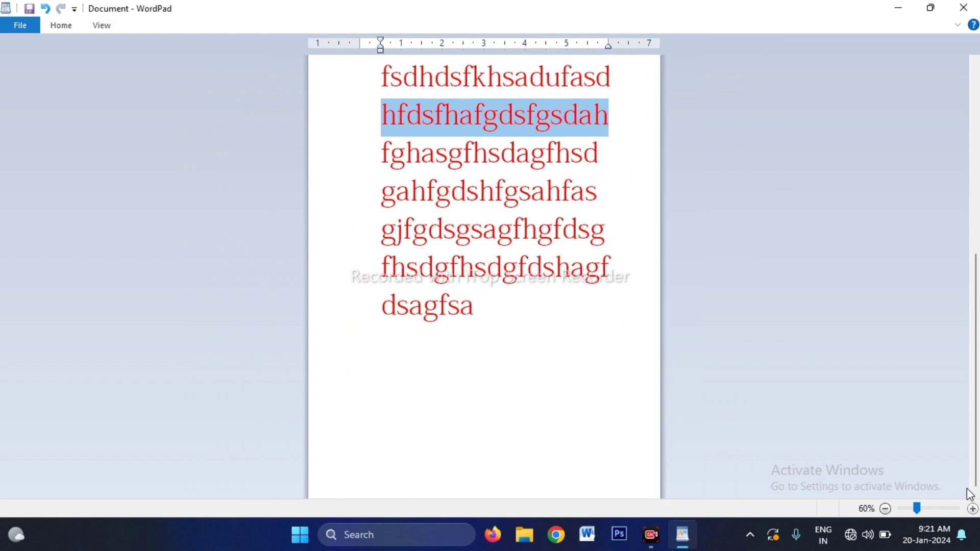
click(973, 509)
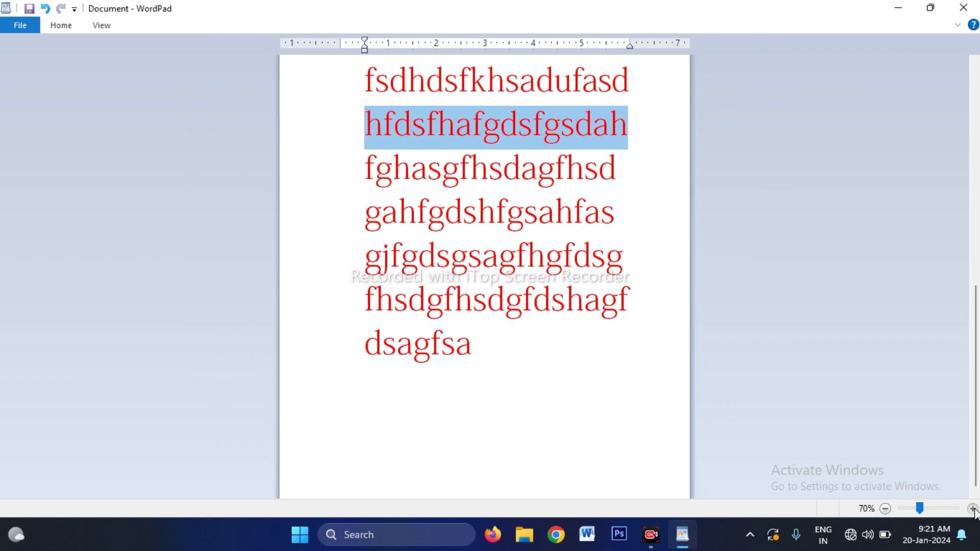
click(973, 509)
click(973, 509)
click(973, 509)
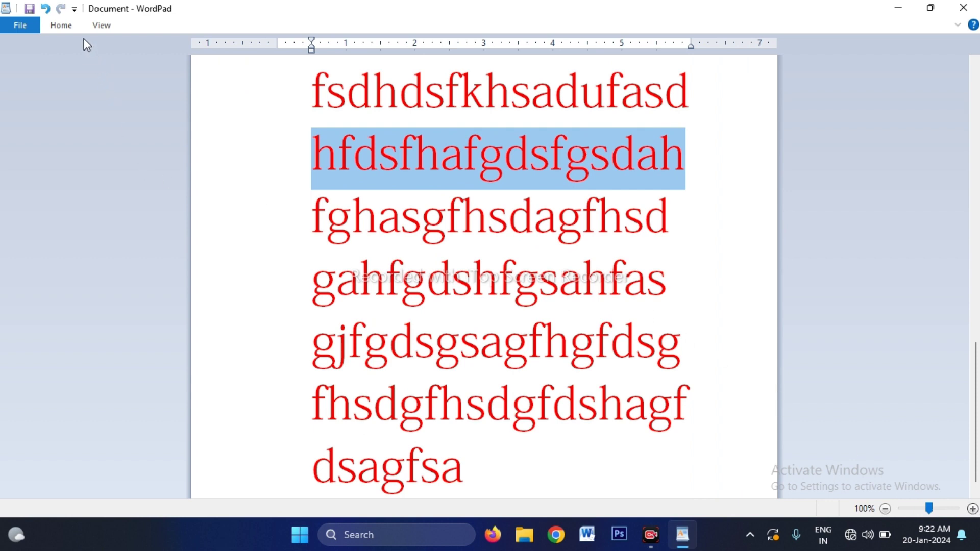
click(107, 28)
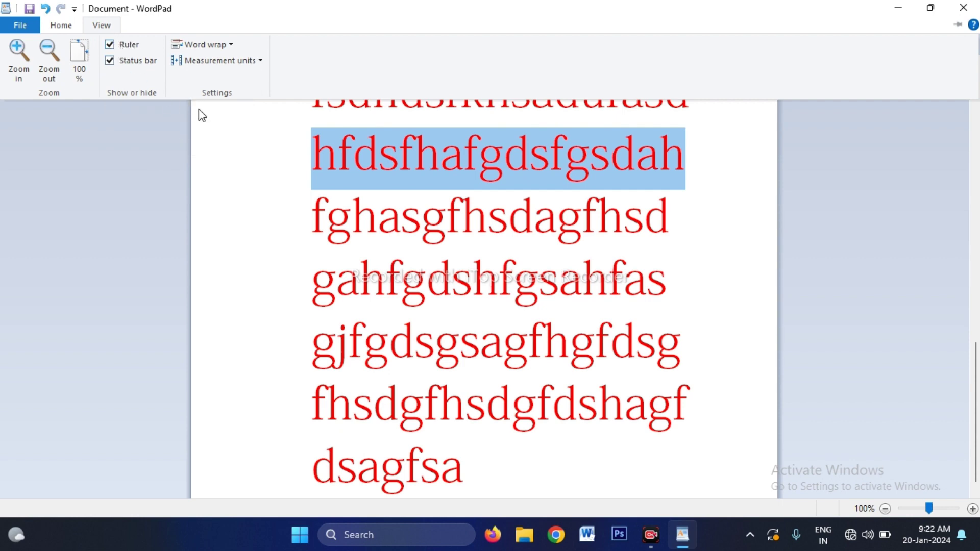
click(221, 159)
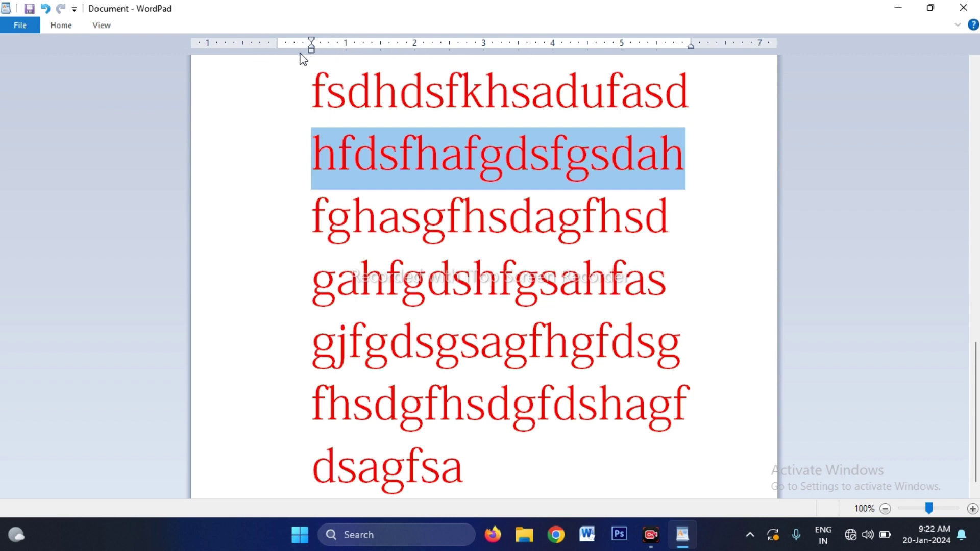
- Move the left indent marker to the page margin, then hide and restore the ruler
scroll(278, 55, up, 1)
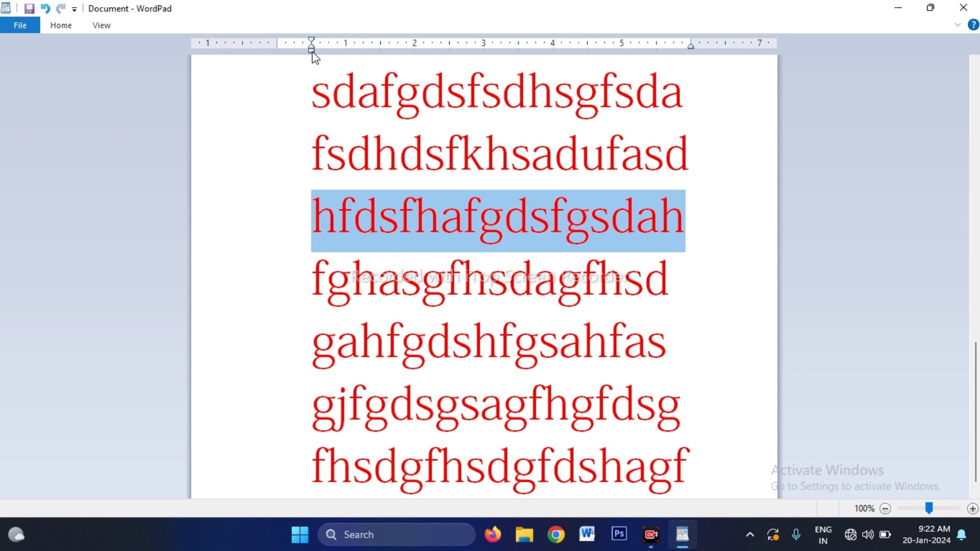
drag(312, 52, 259, 61)
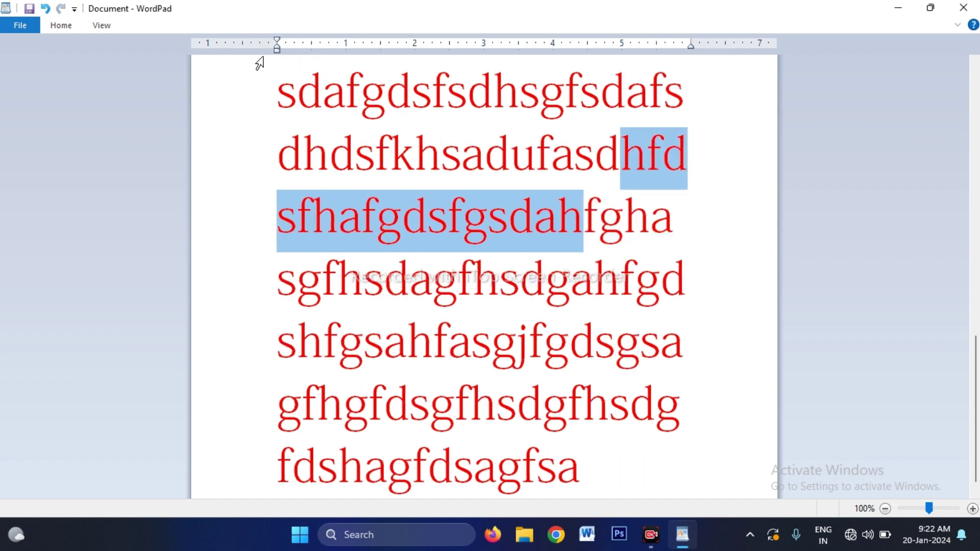
click(102, 25)
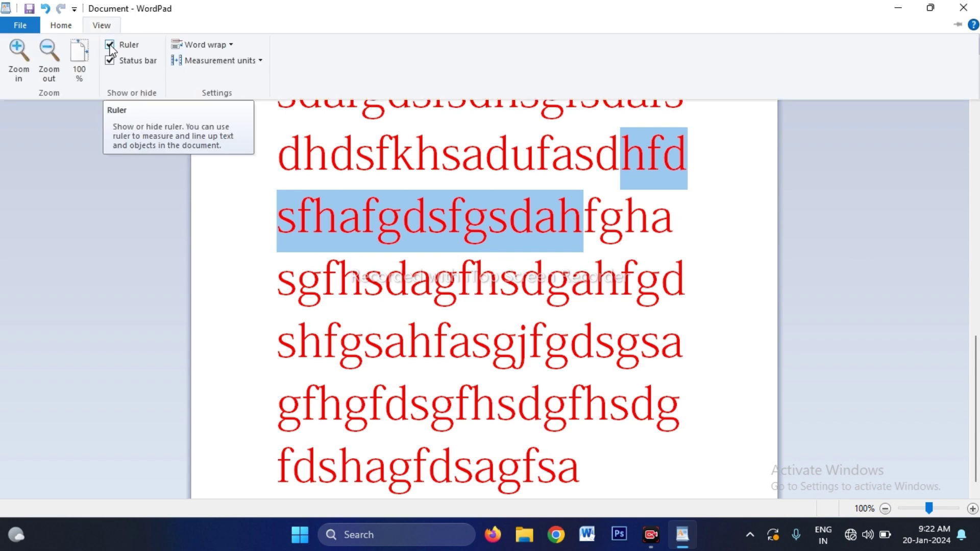
click(110, 46)
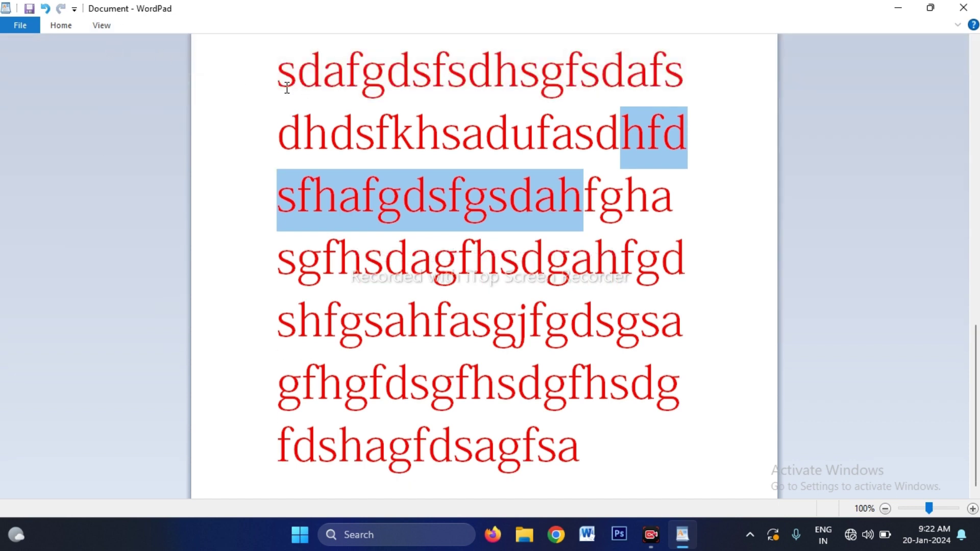
click(110, 29)
click(111, 48)
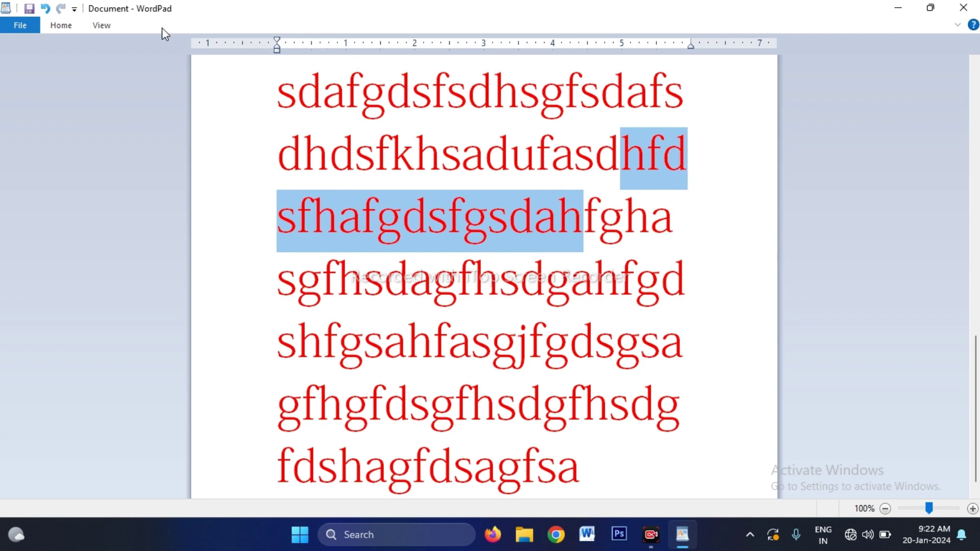
- Hide the status bar, then show it again
click(105, 21)
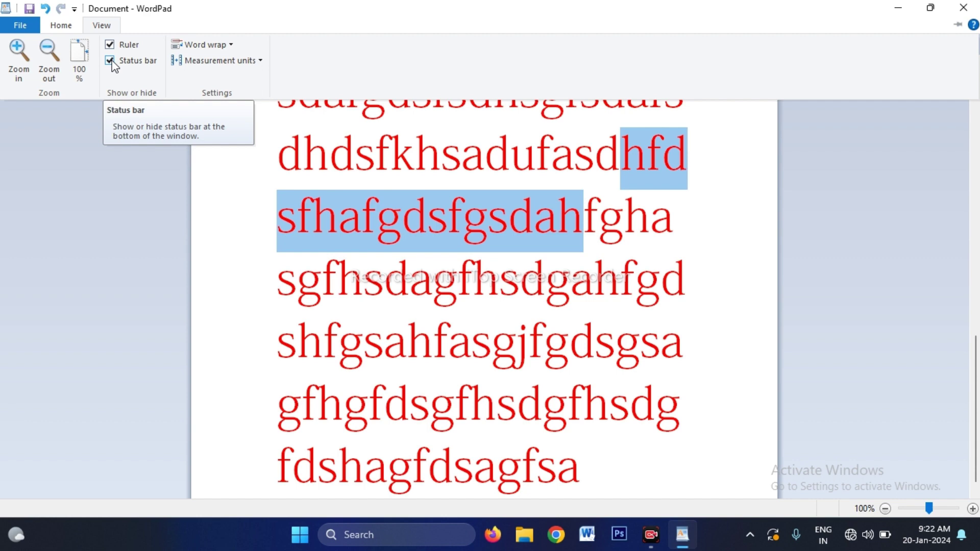
click(110, 61)
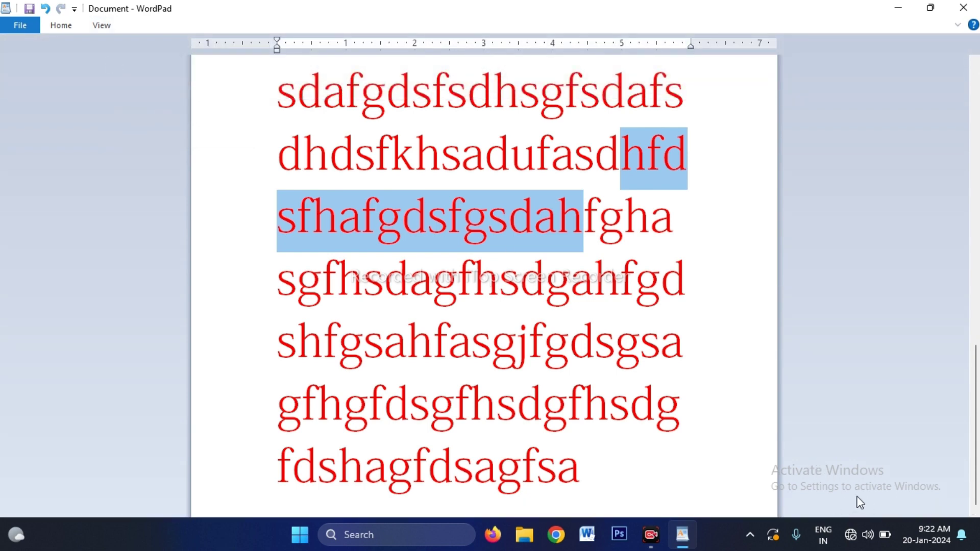
click(102, 27)
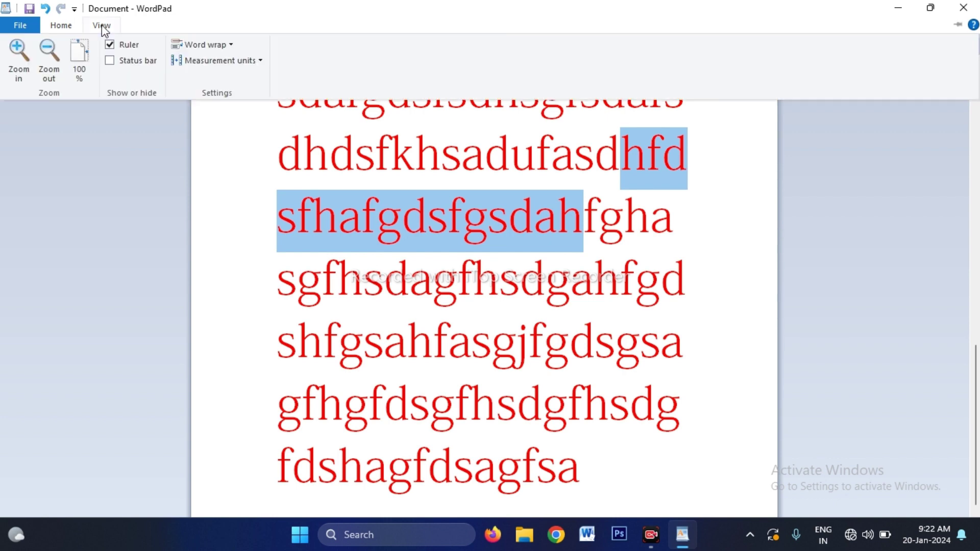
click(110, 60)
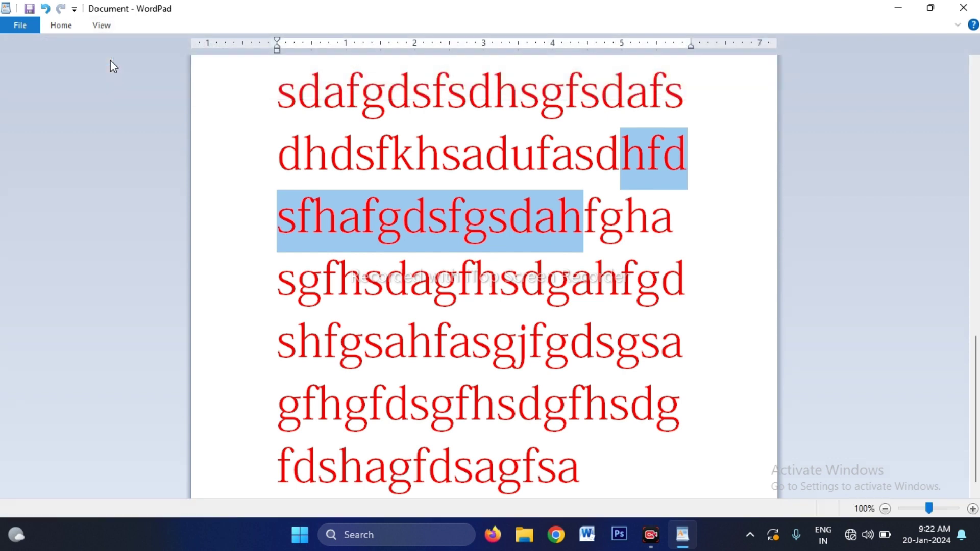
- Set word wrap to No wrap so the lines stop wrapping
click(104, 28)
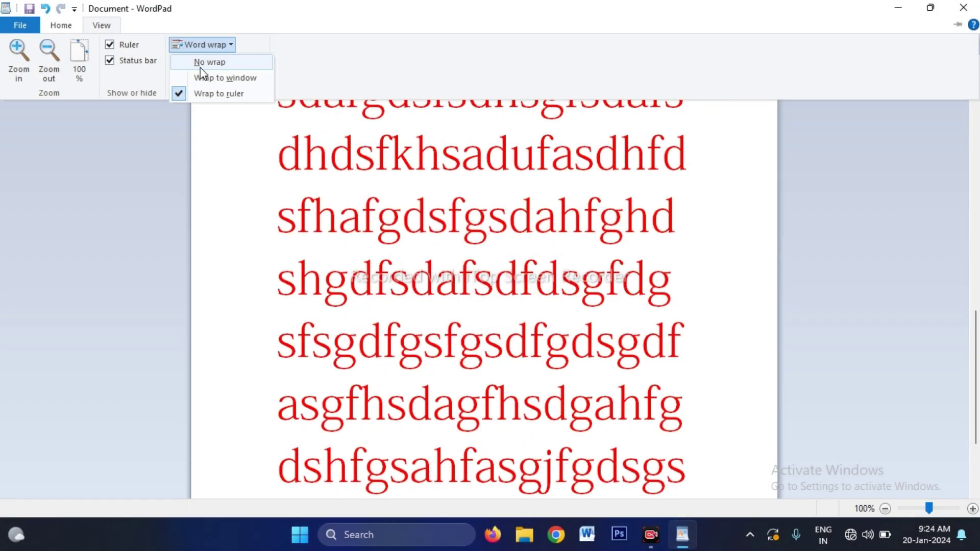
click(230, 147)
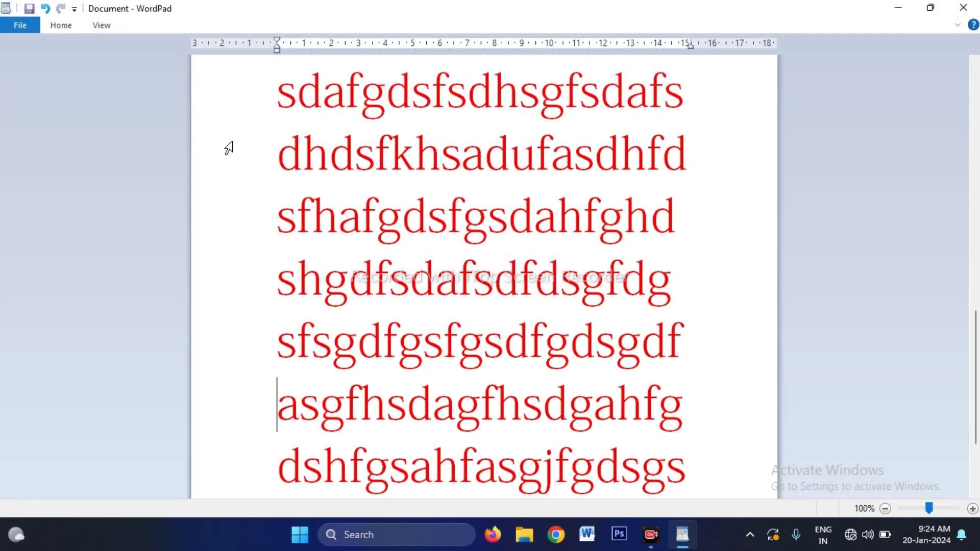